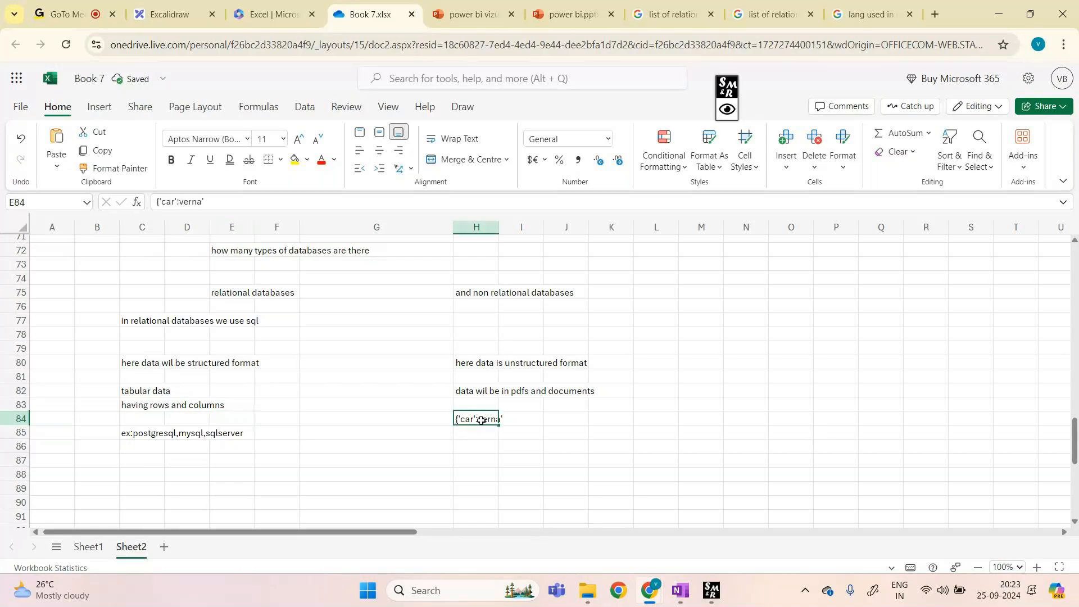
Step: Fix cell H84 so it reads {'car':'verna'}
double_click(481, 421)
text(')
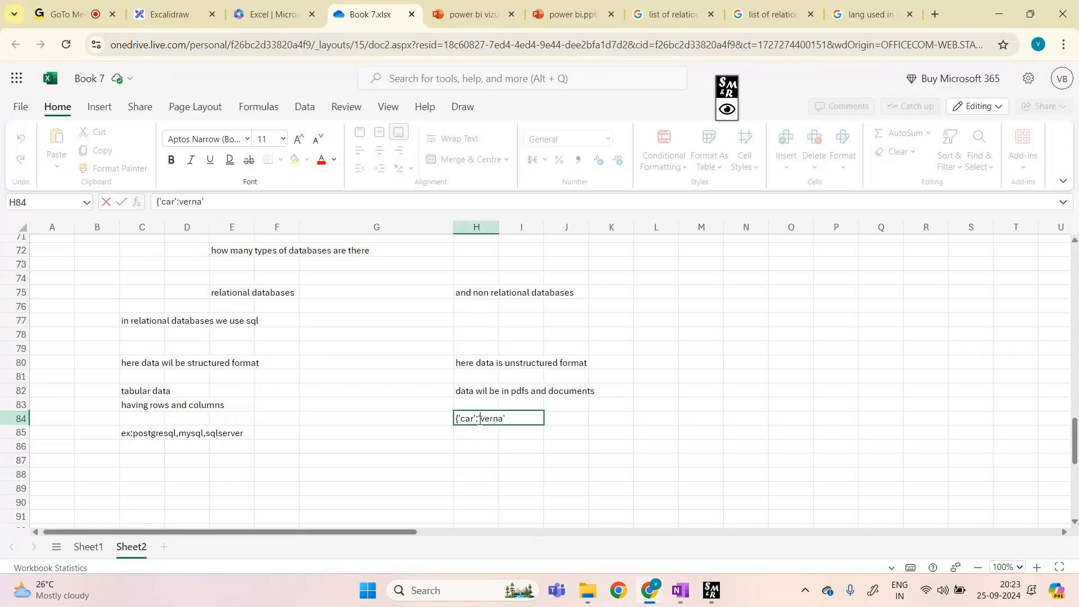
click(520, 417)
text(})
click(491, 443)
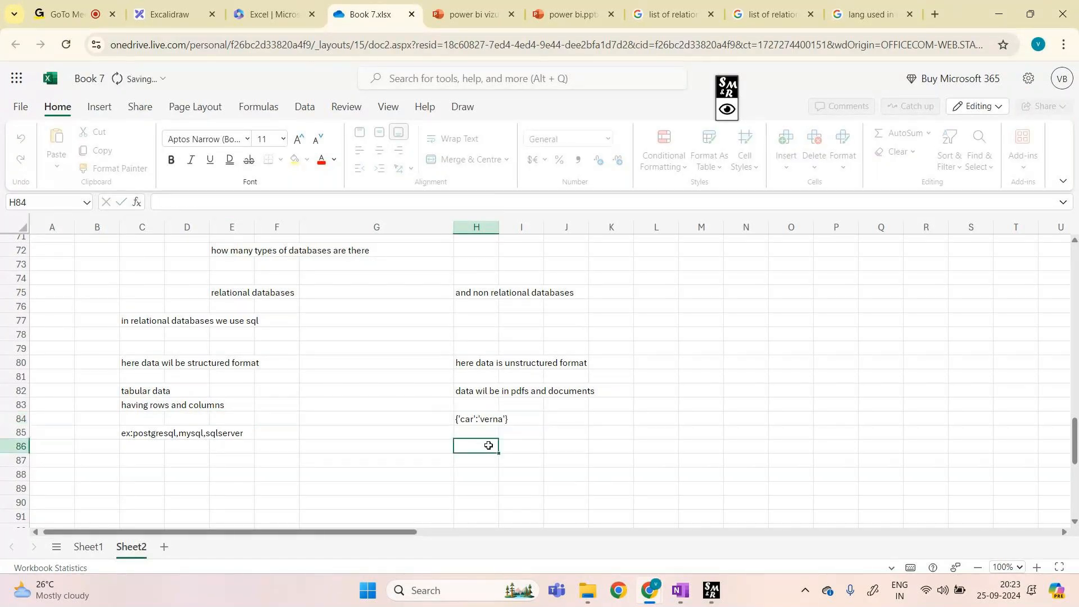
Step: Enter 'key value pair' in J84 beside the H84 example
click(461, 420)
click(510, 418)
click(559, 417)
text(key val)
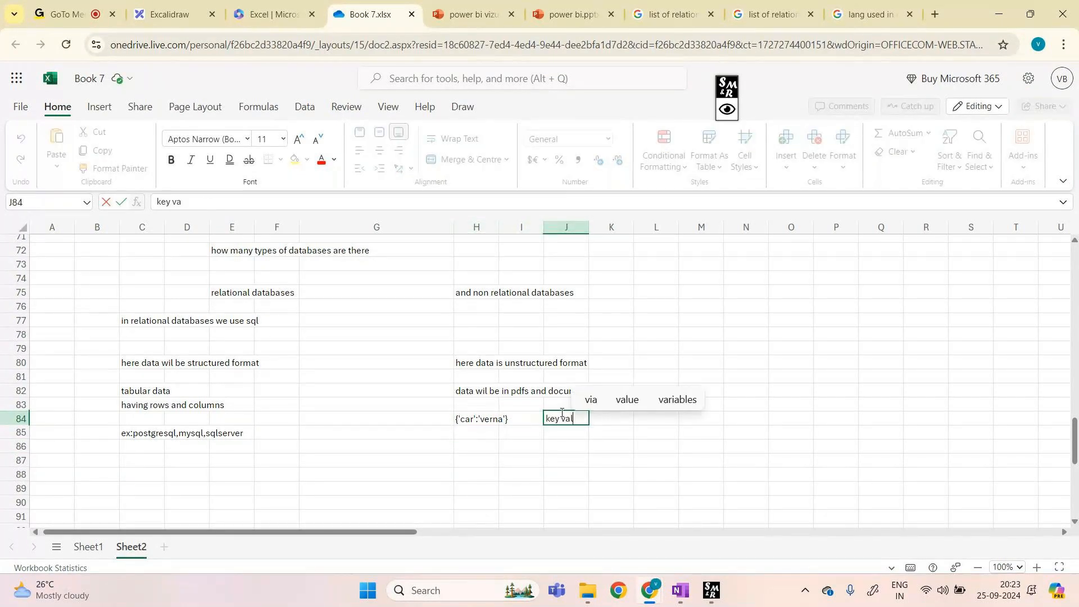
text(ue pair)
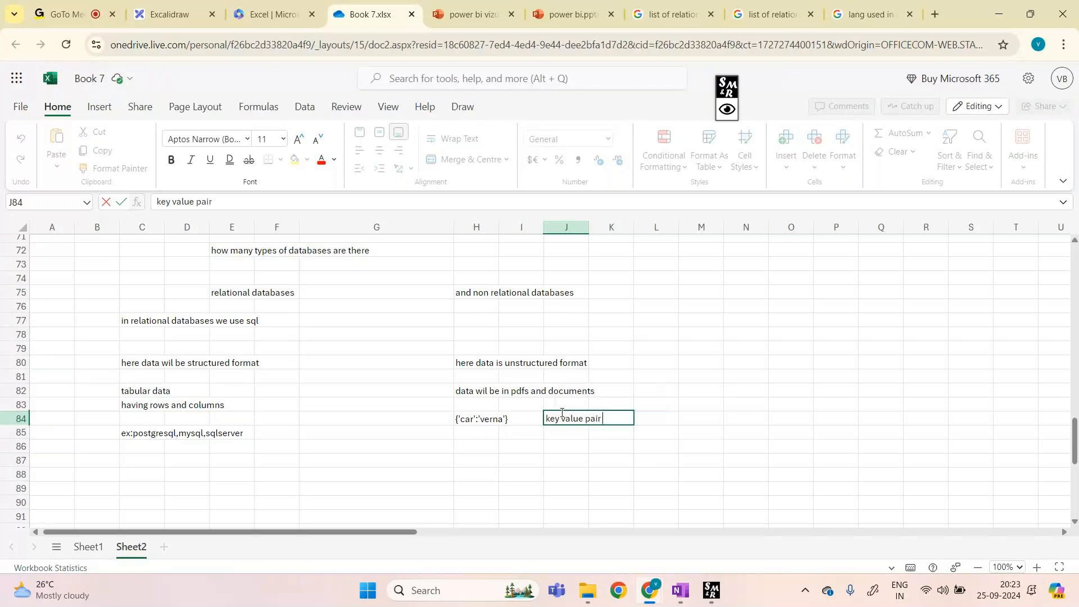
key(Return)
key(Return)
key(Return)
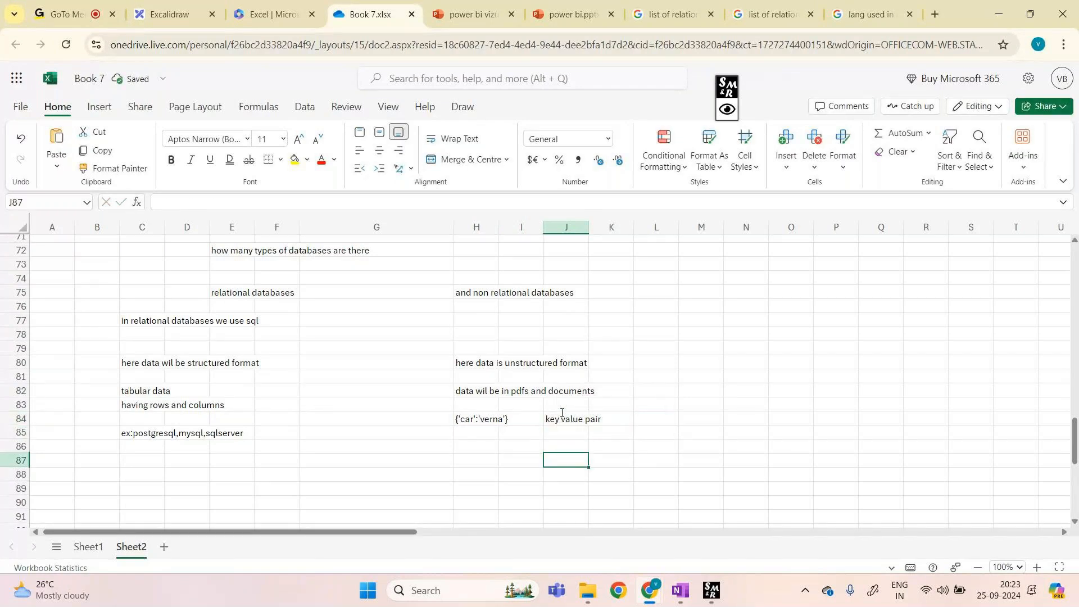
click(480, 458)
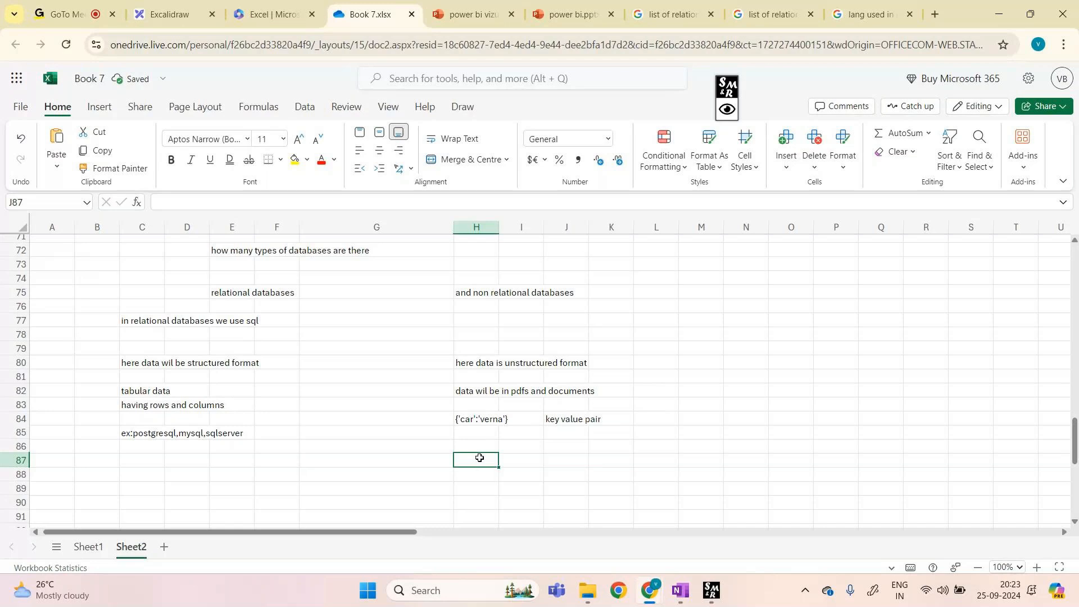
Step: Enter the notes 'lang used in non relational', 'databases' and 'nosql' below row 84
text(lan)
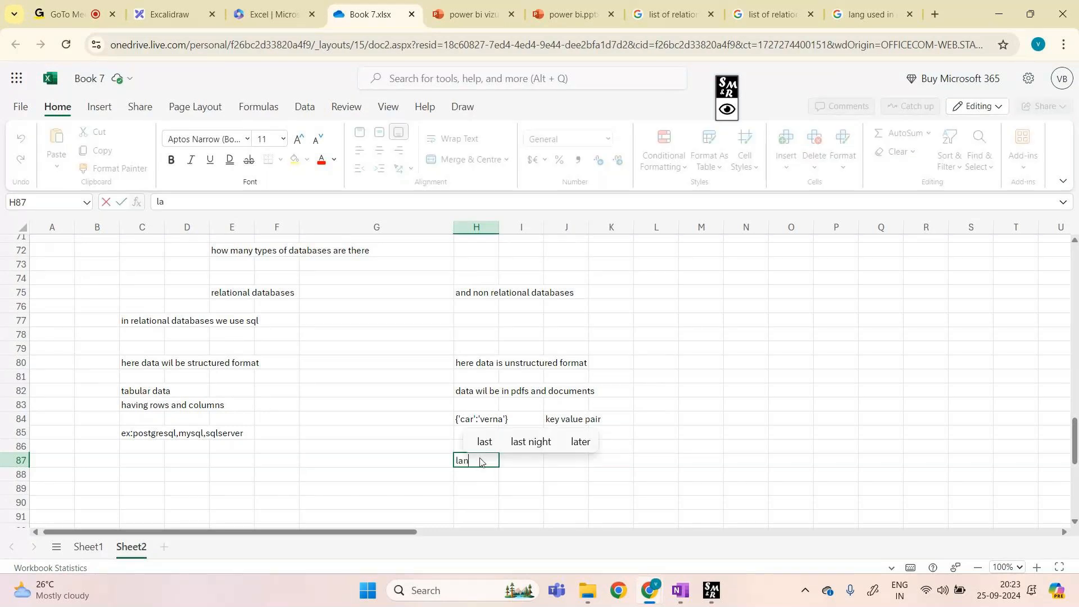
text(g used in )
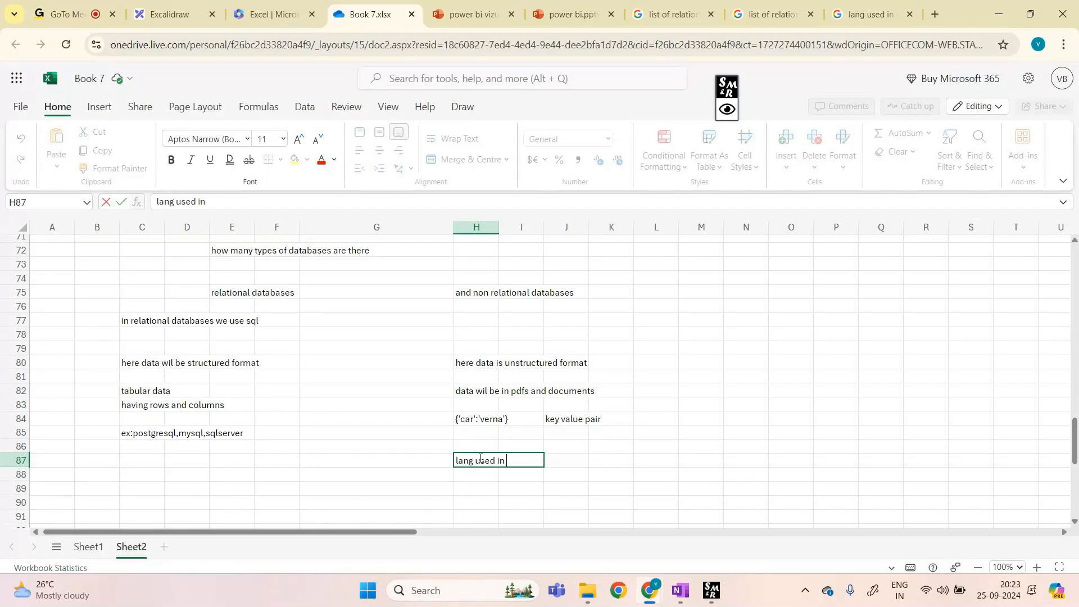
text(non re)
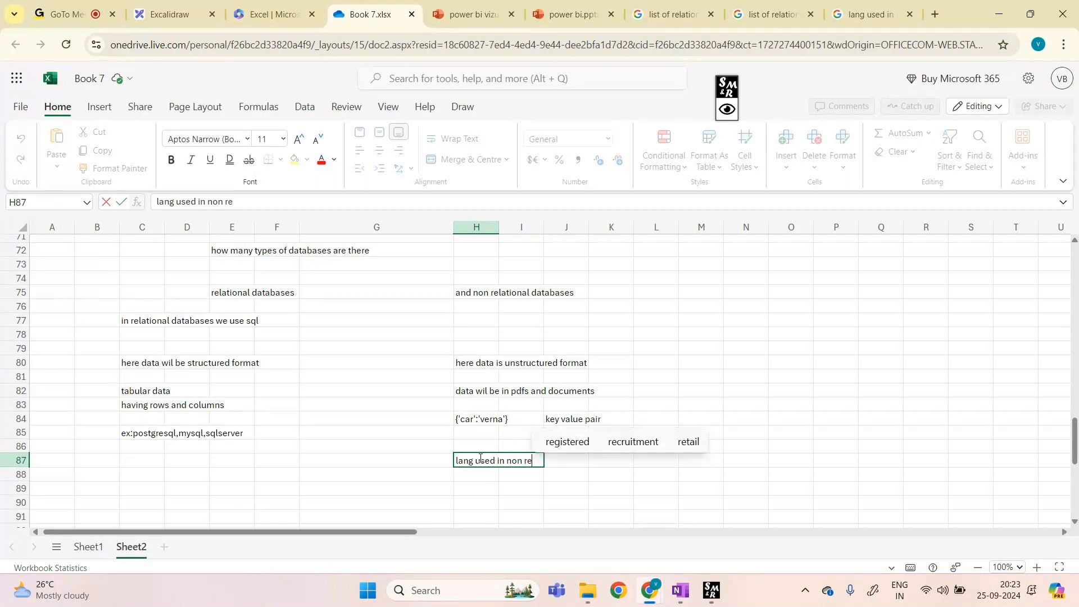
text(lational)
key(Return)
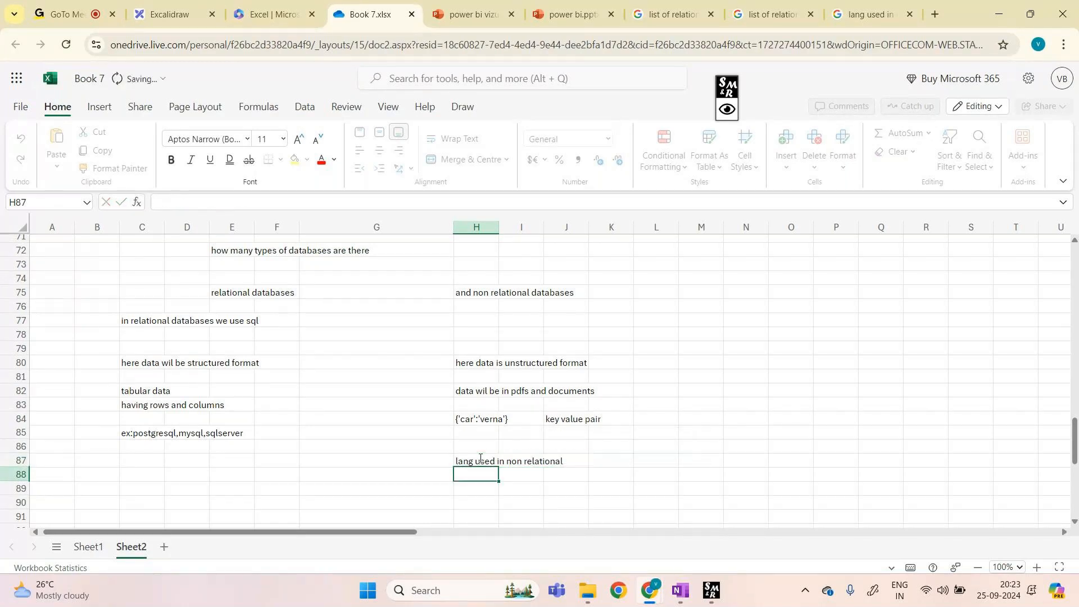
text(databases)
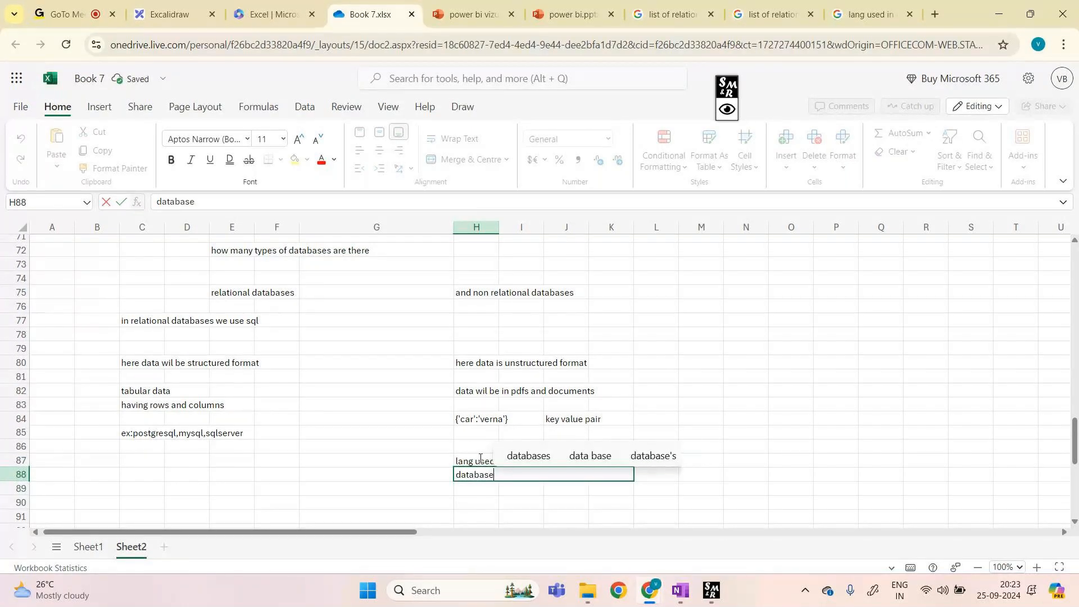
key(Return)
key(Return)
text(no)
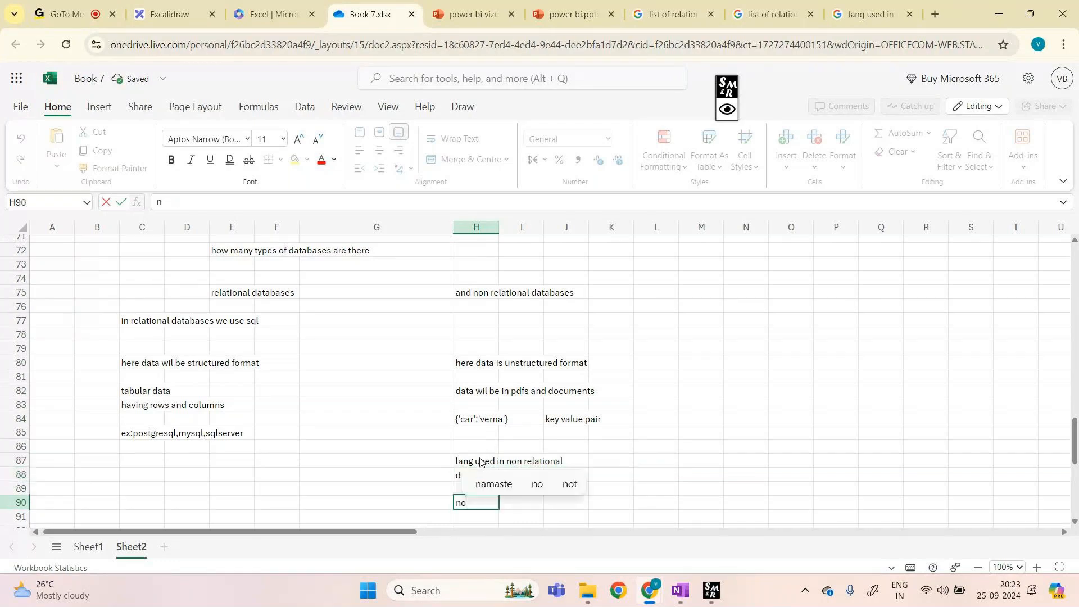
text(sql)
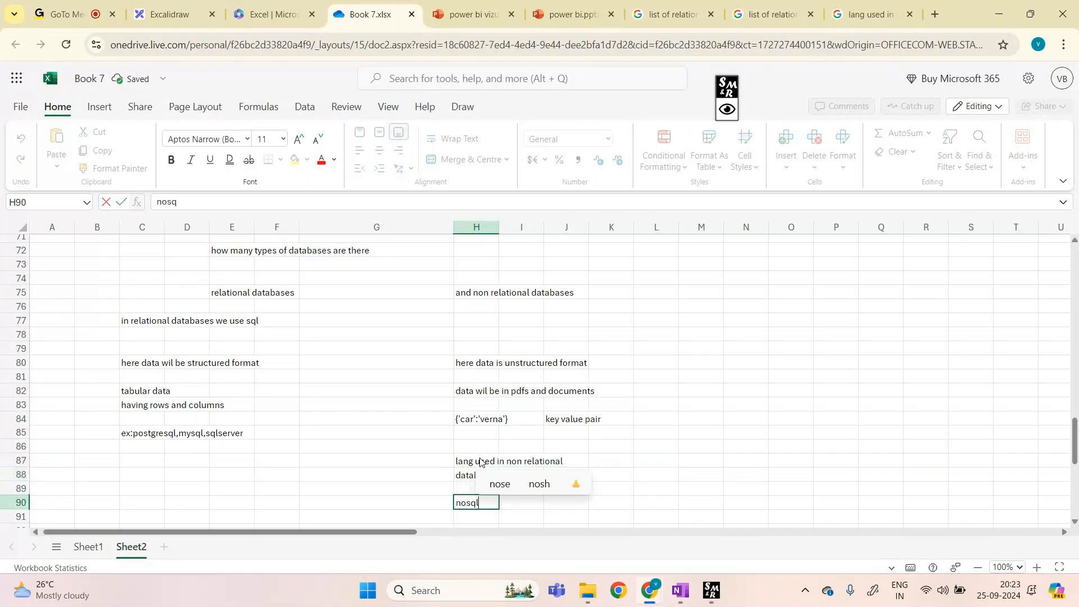
key(Return)
key(Return)
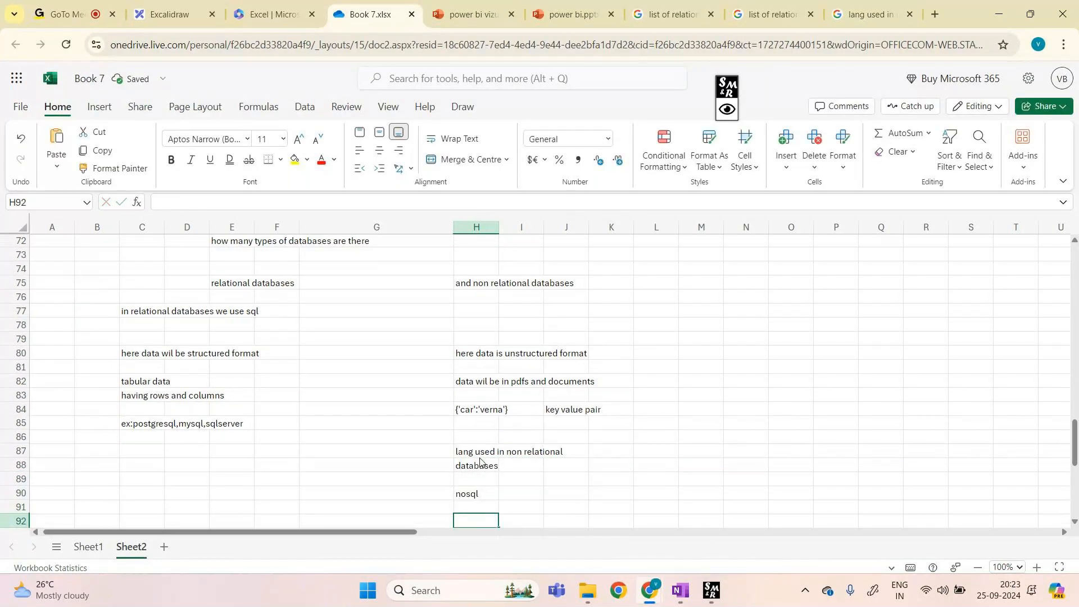
Step: Add the note 'ex:of non relational database mongodb' and open a blank browser tab
text(ex:)
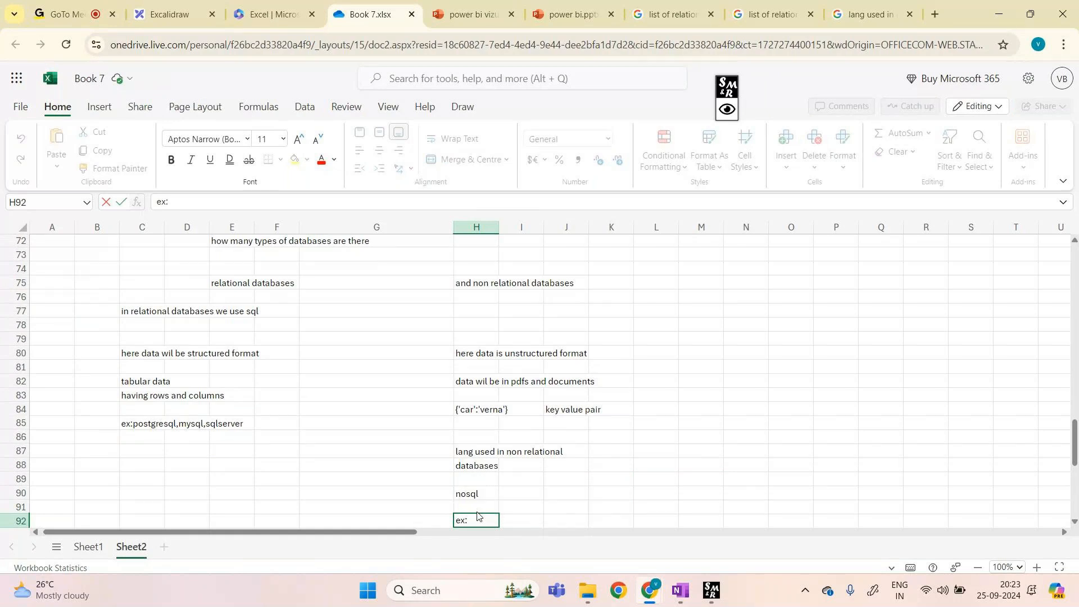
text(of non relational da)
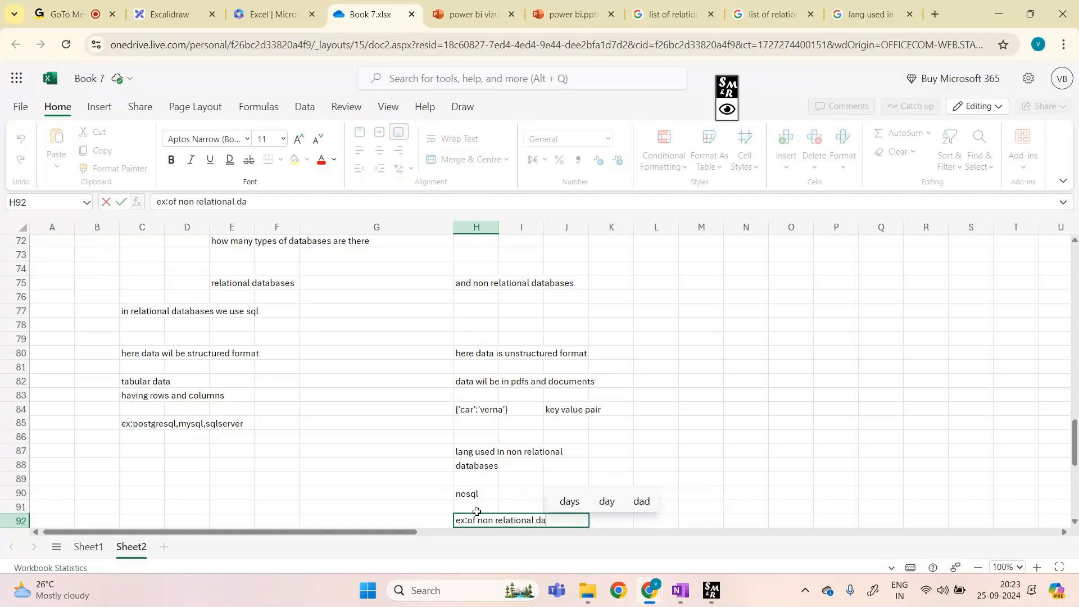
text(tabase)
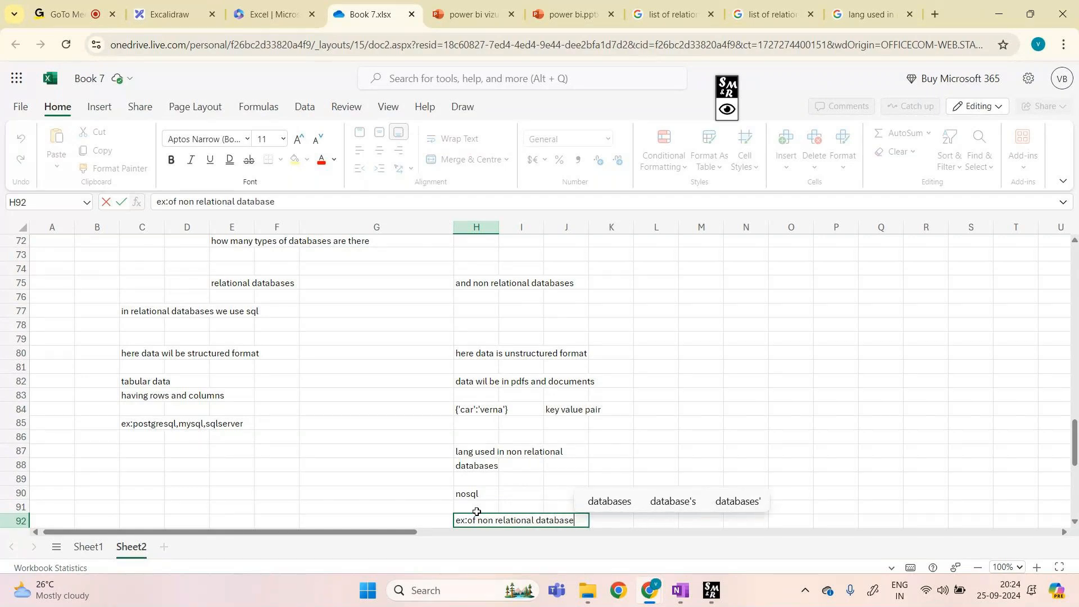
text( mongo)
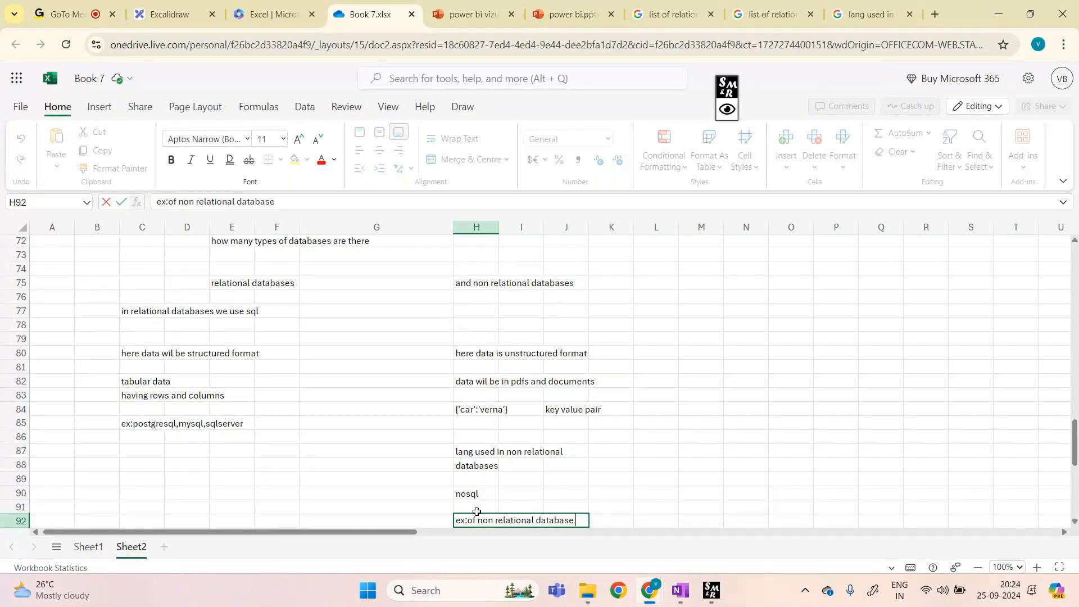
text(db)
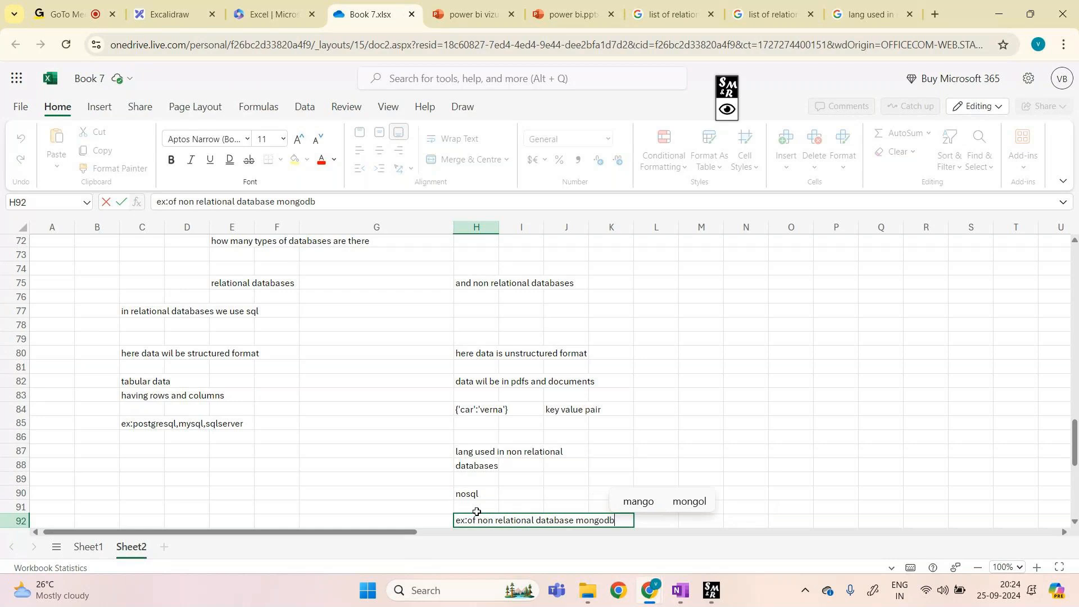
click(731, 502)
scroll(730, 502, down, 1)
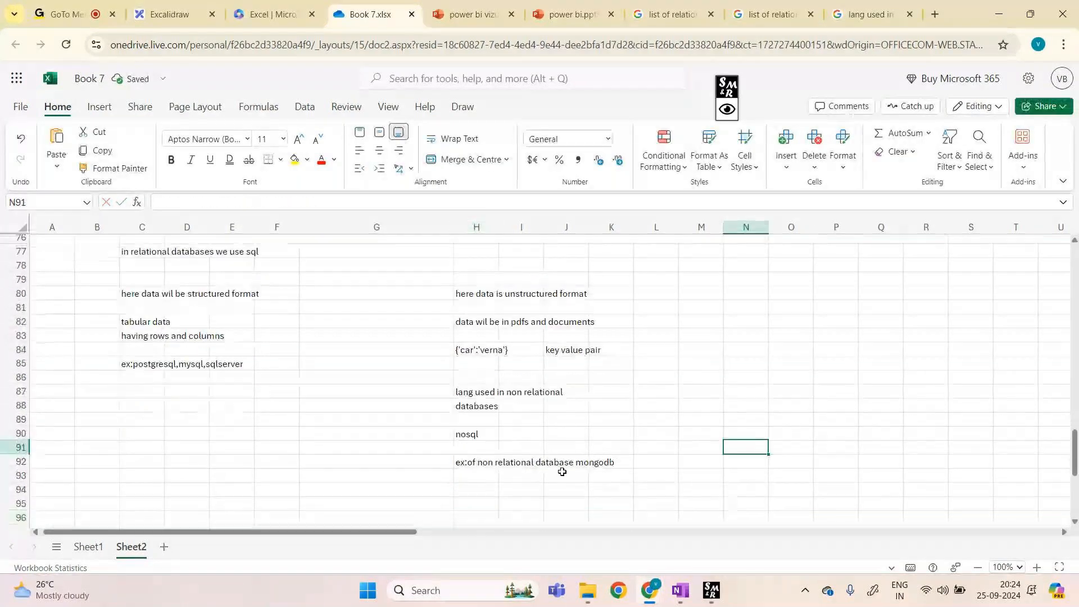
scroll(571, 364, up, 2)
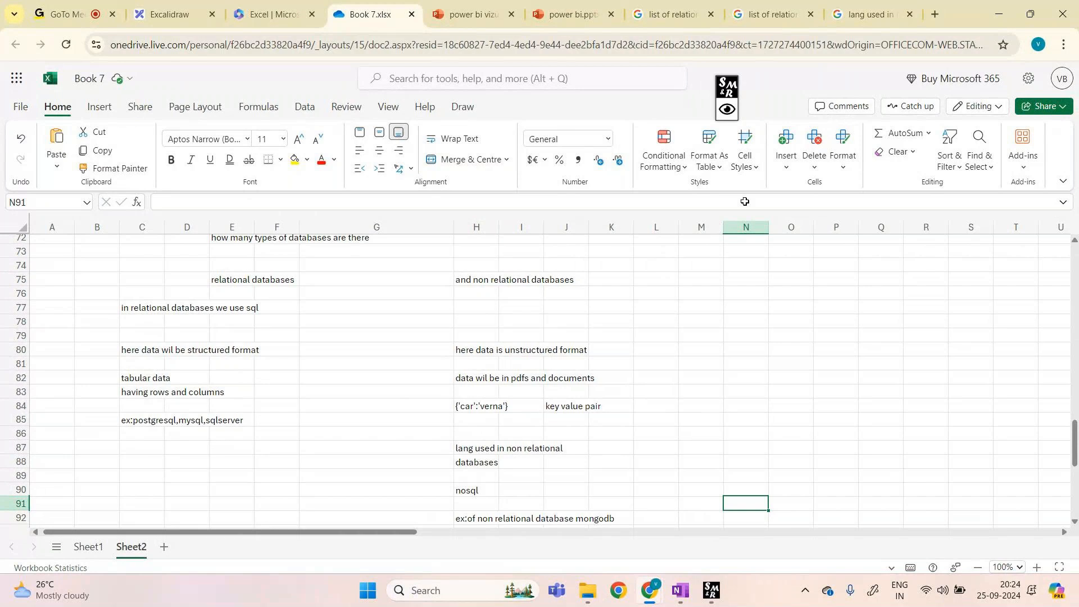
click(935, 14)
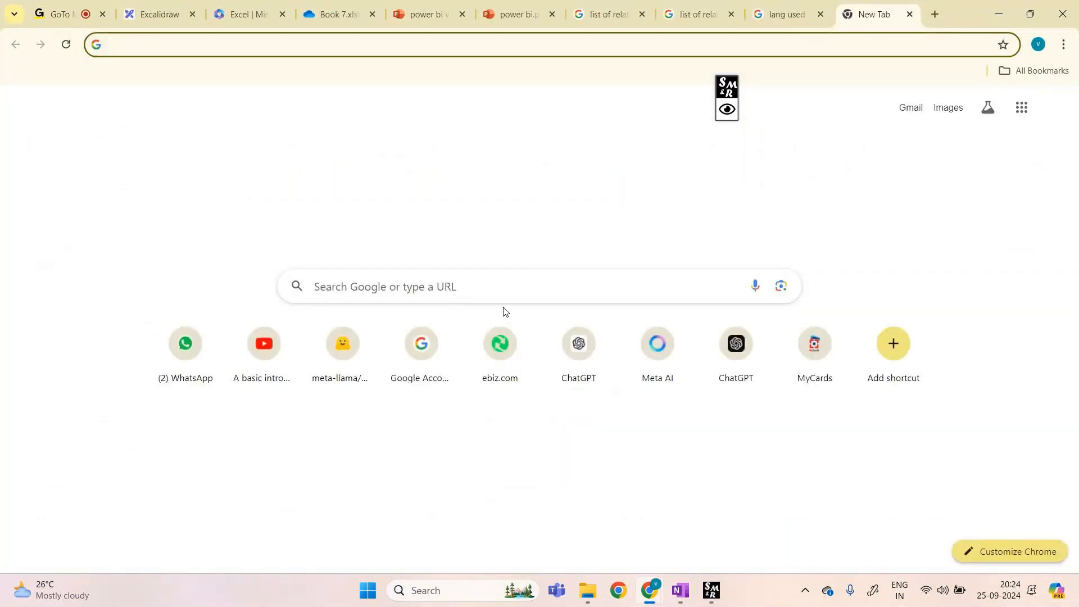
Step: Search Google for 'list of non relational databases' and circle MongoDB in the results
click(496, 286)
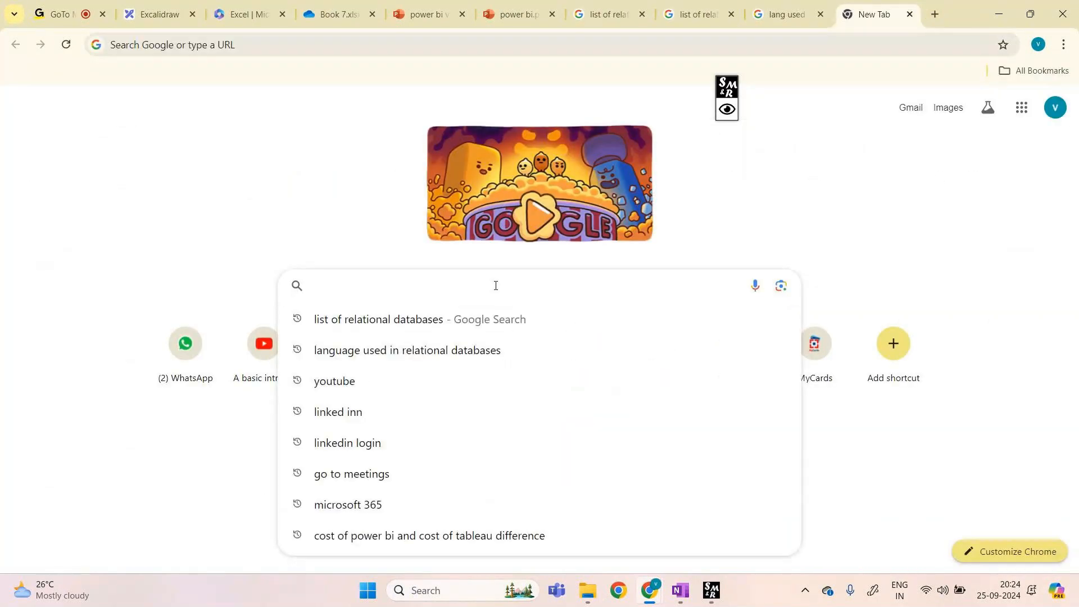
text(list of non )
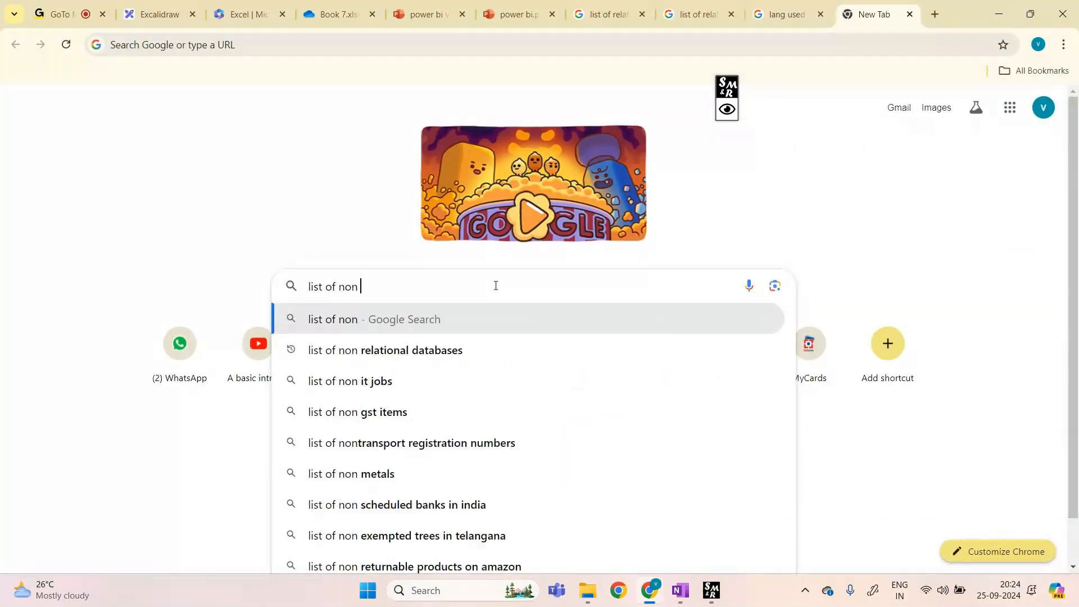
text(relational databases)
key(Return)
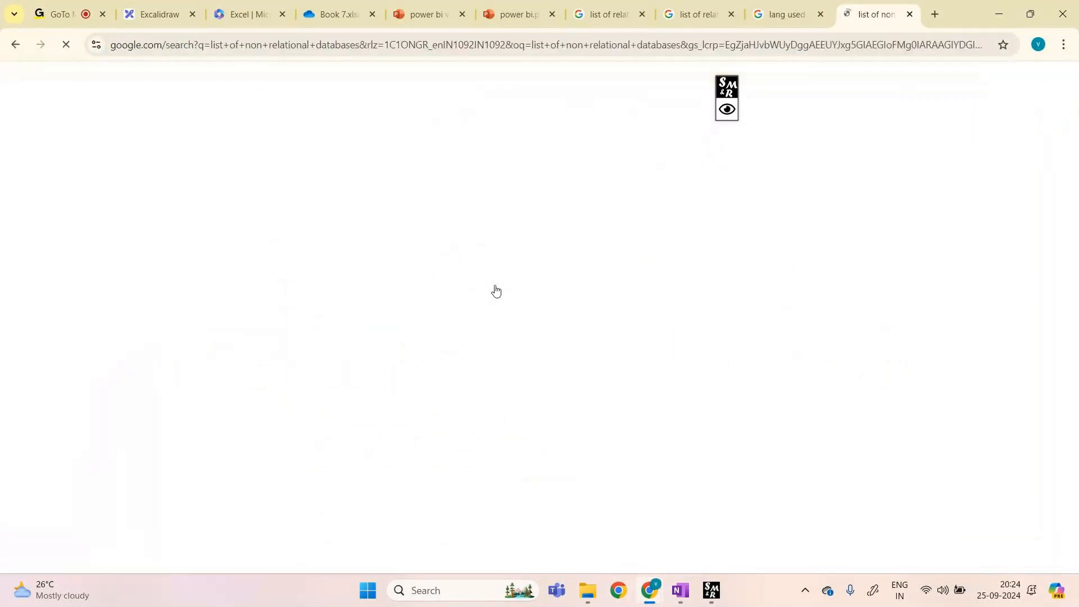
click(540, 445)
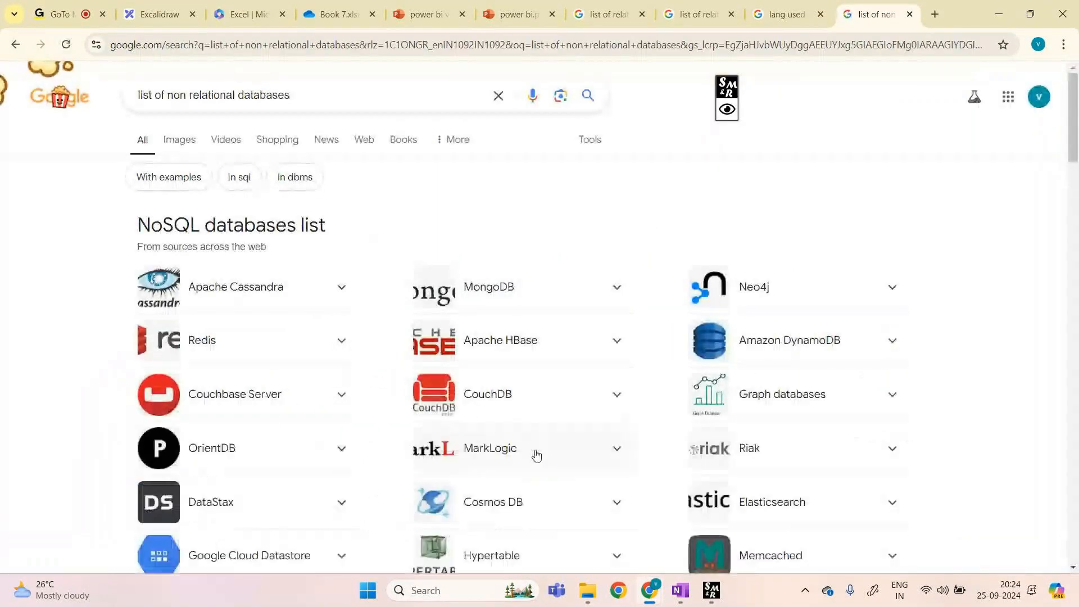
scroll(507, 478, down, 1)
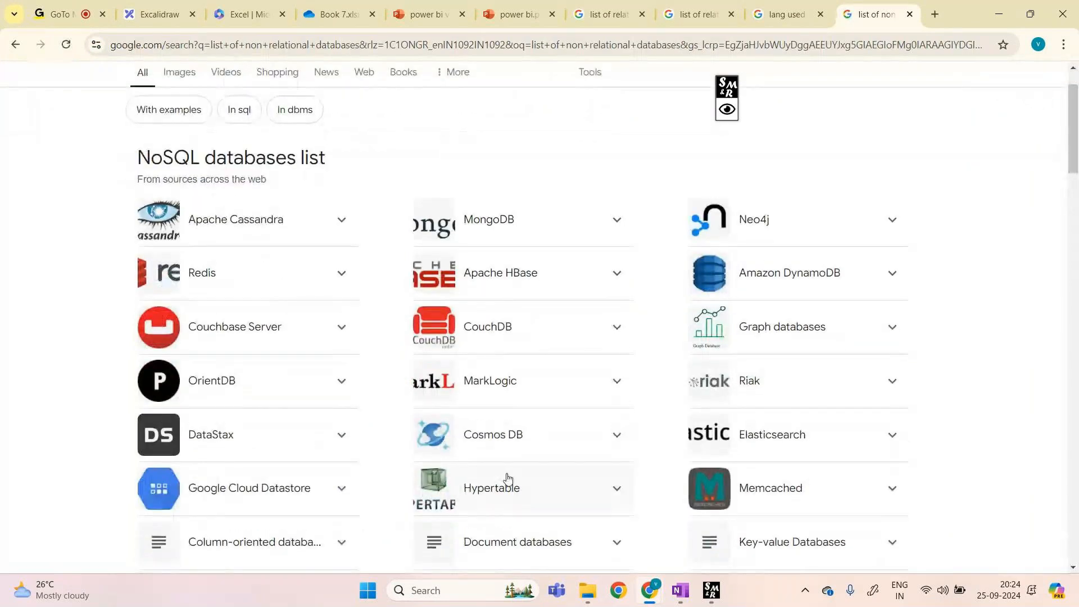
click(727, 109)
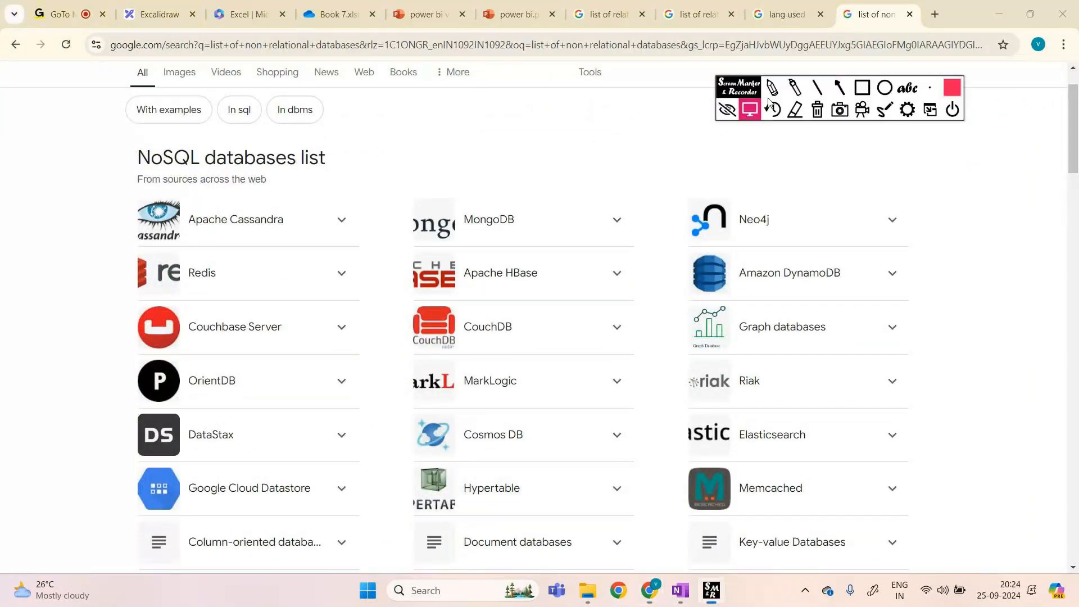
mouse_move(410, 249)
mouse_down()
mouse_move(518, 246)
mouse_move(400, 247)
mouse_up()
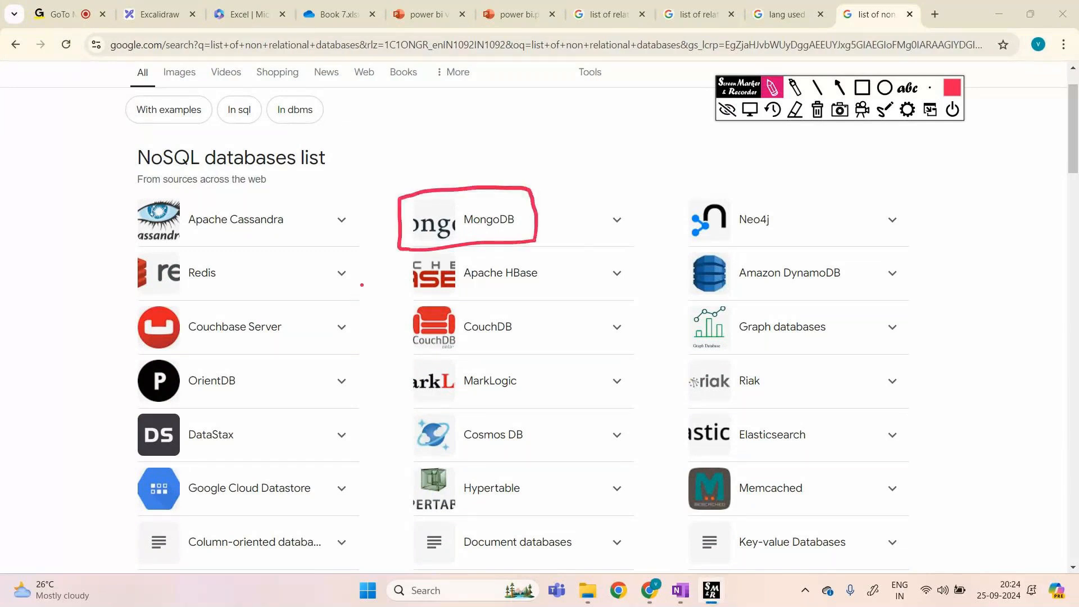
click(817, 110)
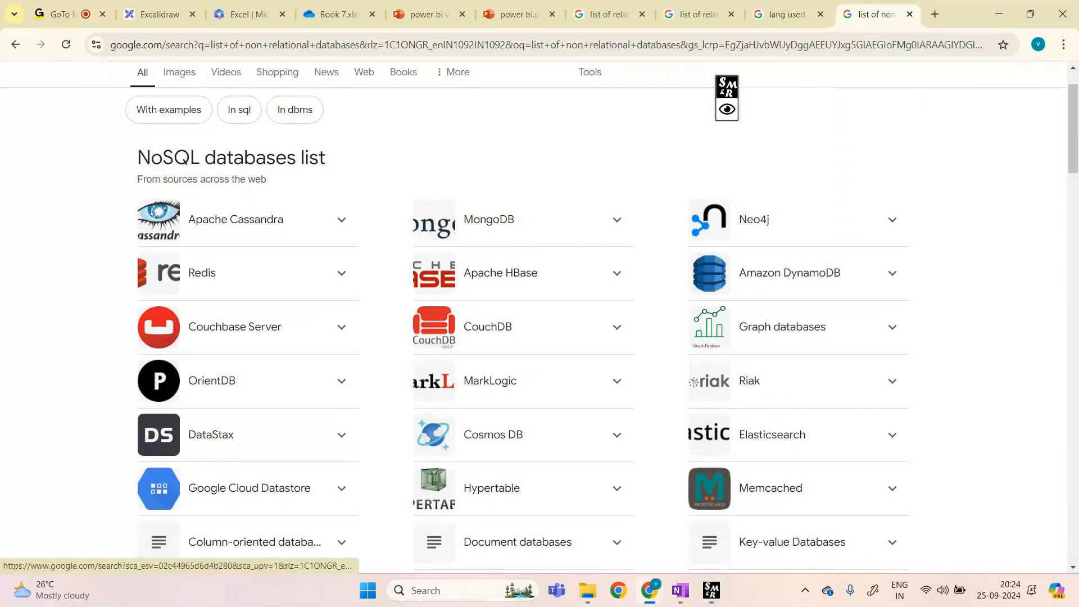
Step: Preview the Pearson IT Certification relational-versus-nonrelational image in the image results
click(180, 72)
scroll(515, 445, down, 1)
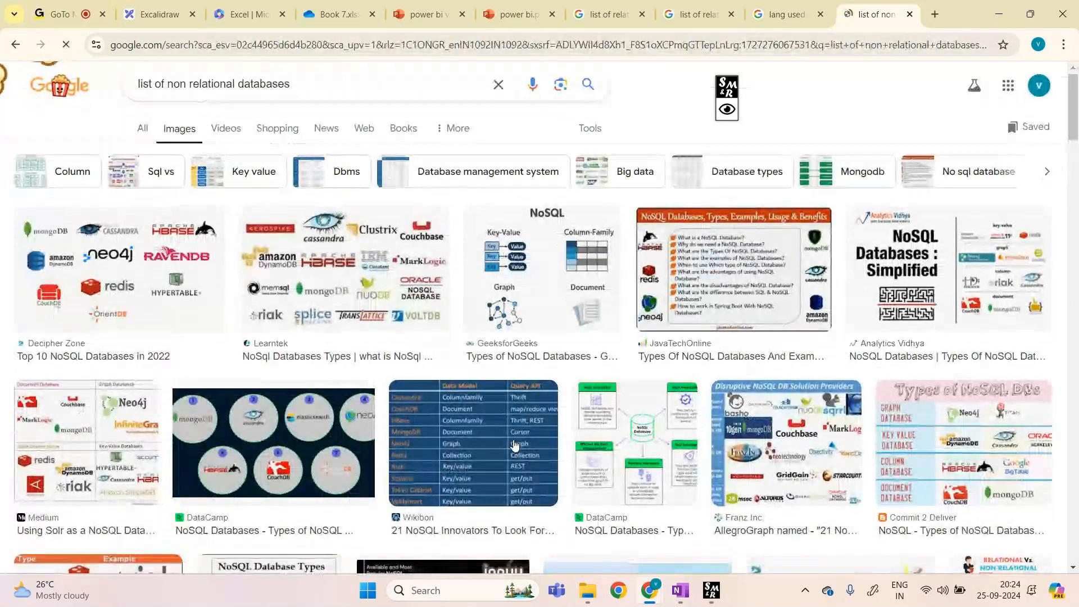
scroll(515, 446, down, 5)
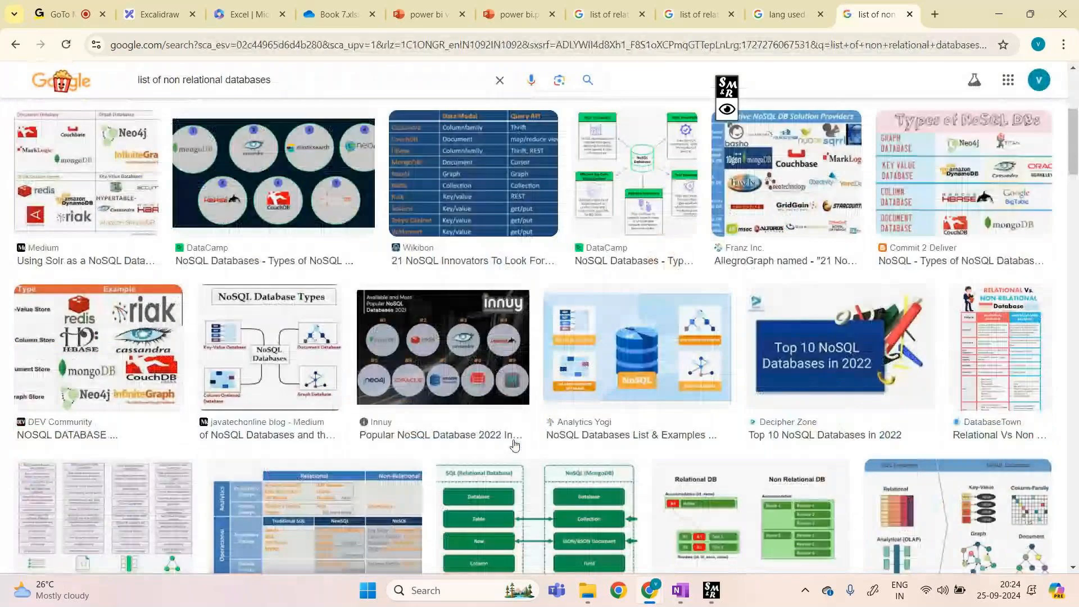
scroll(515, 446, down, 2)
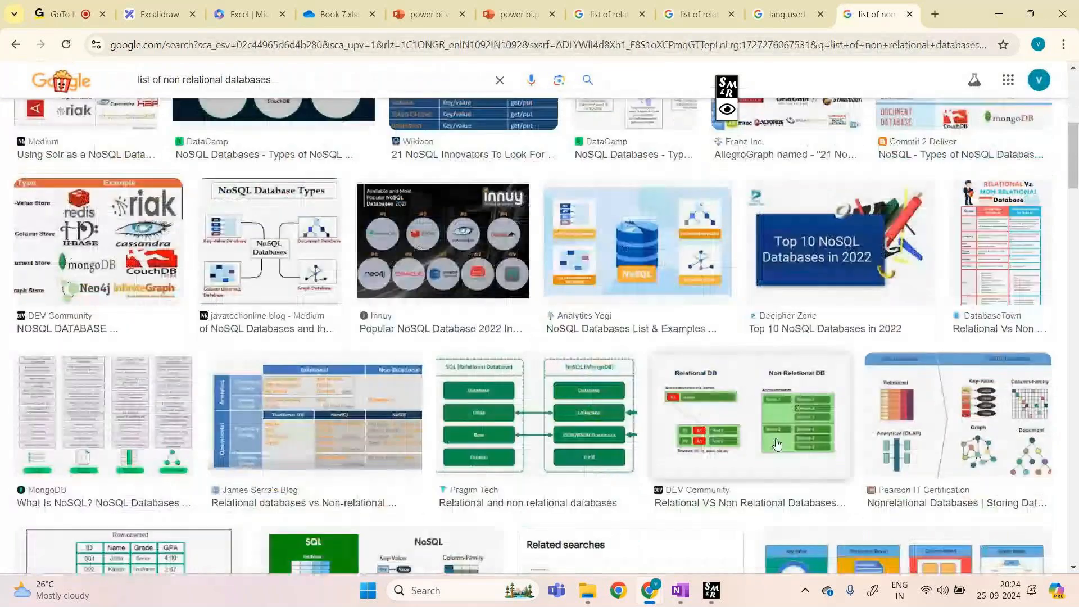
click(929, 435)
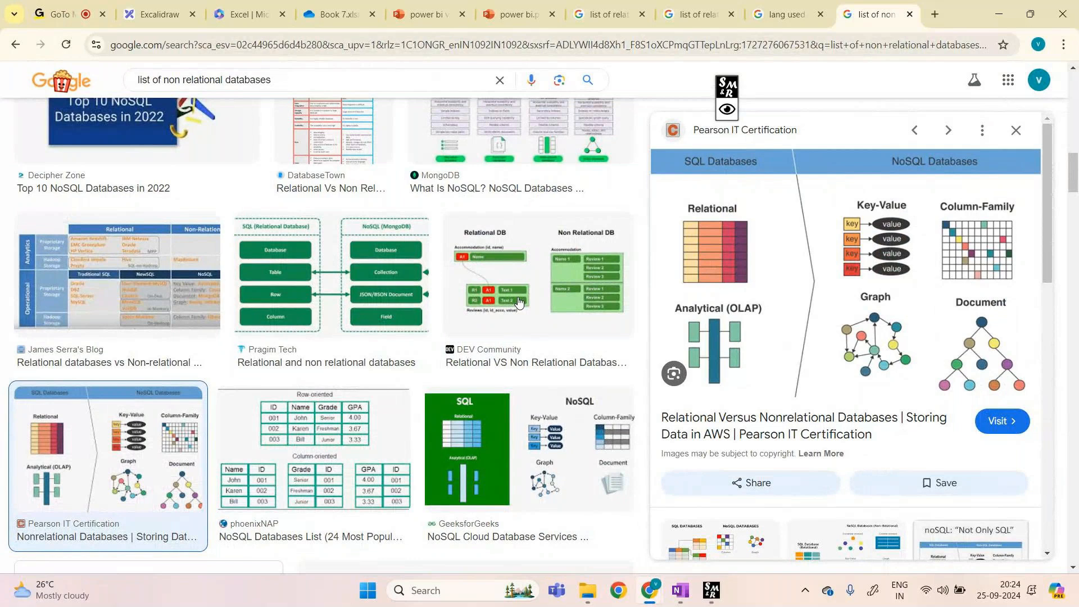
click(936, 14)
Step: Search 'lang used in non relational databases' and highlight NoSQL in the AI Overview
text(lang usd)
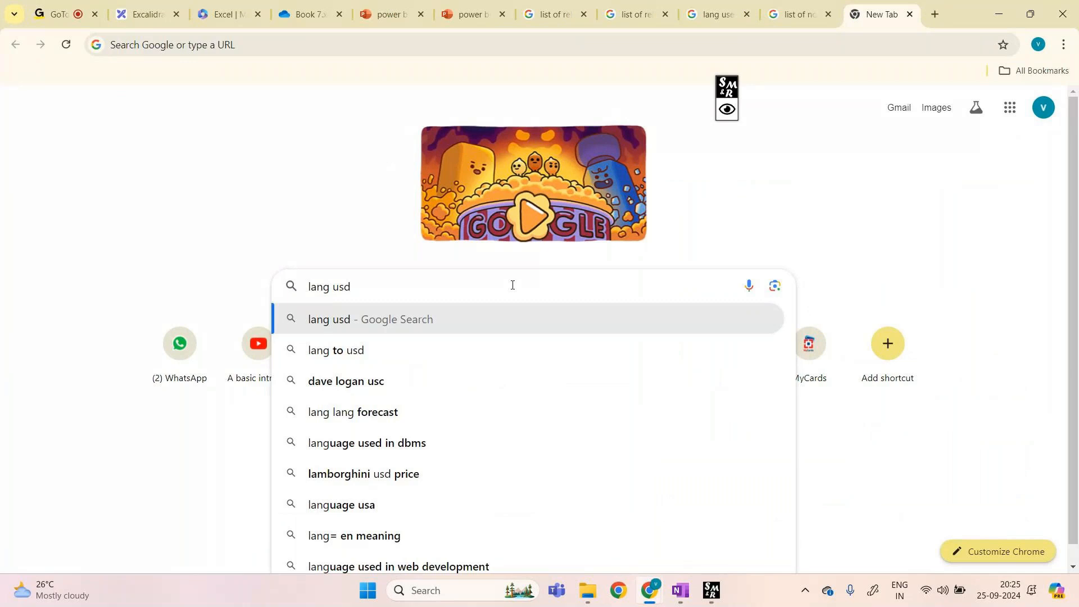
key(BackSpace)
text(ed in)
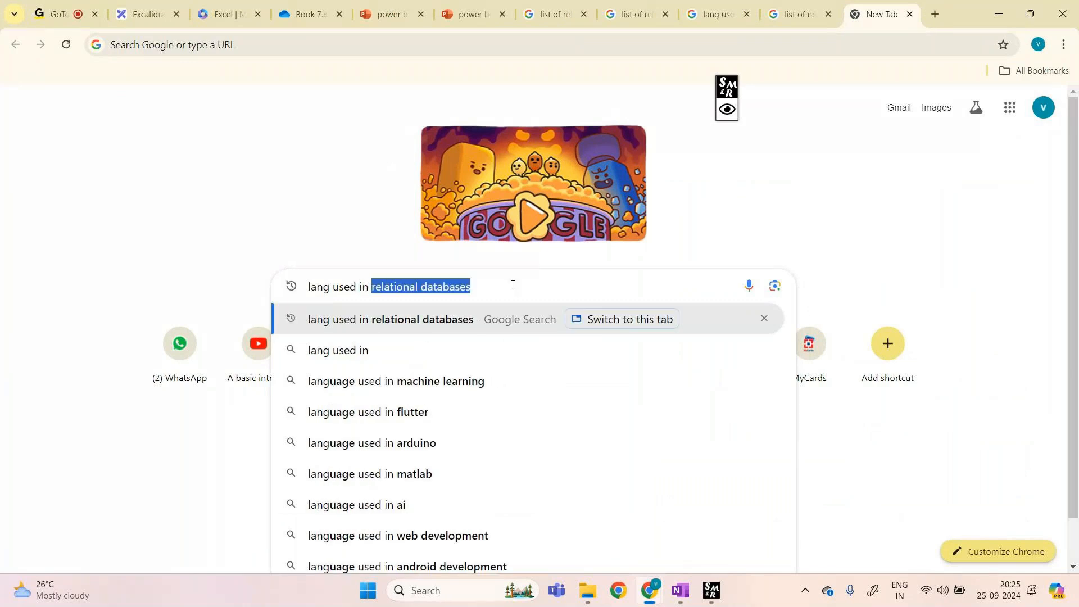
text( no)
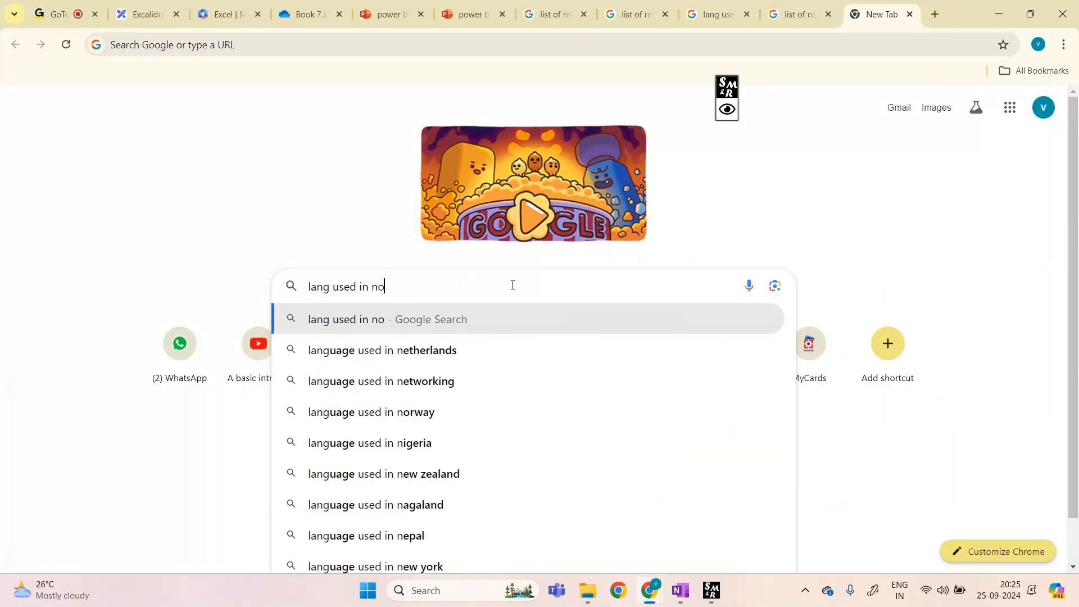
text(n relational da)
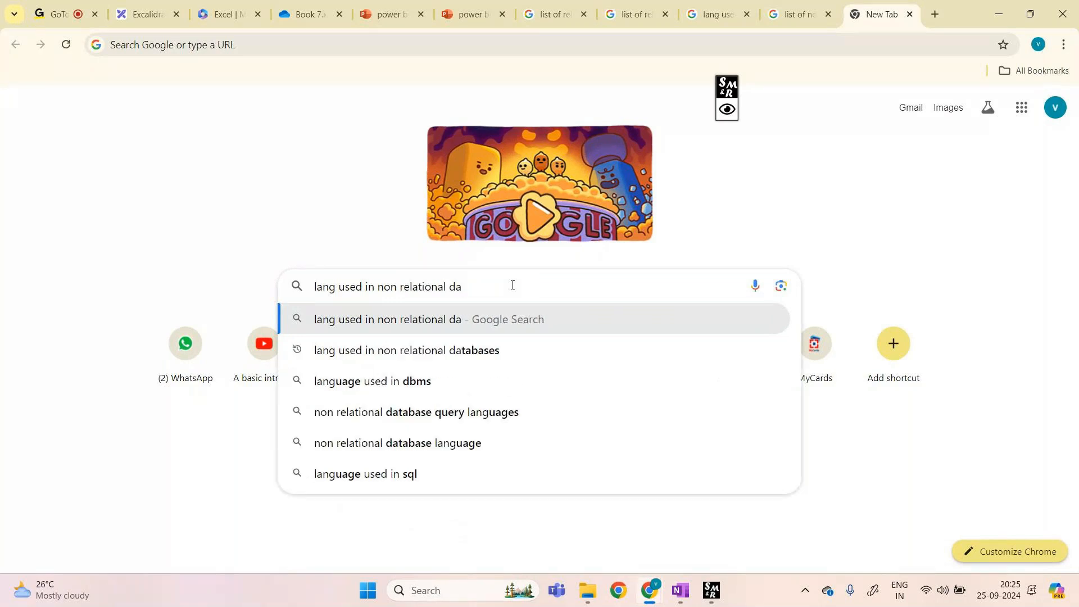
click(493, 354)
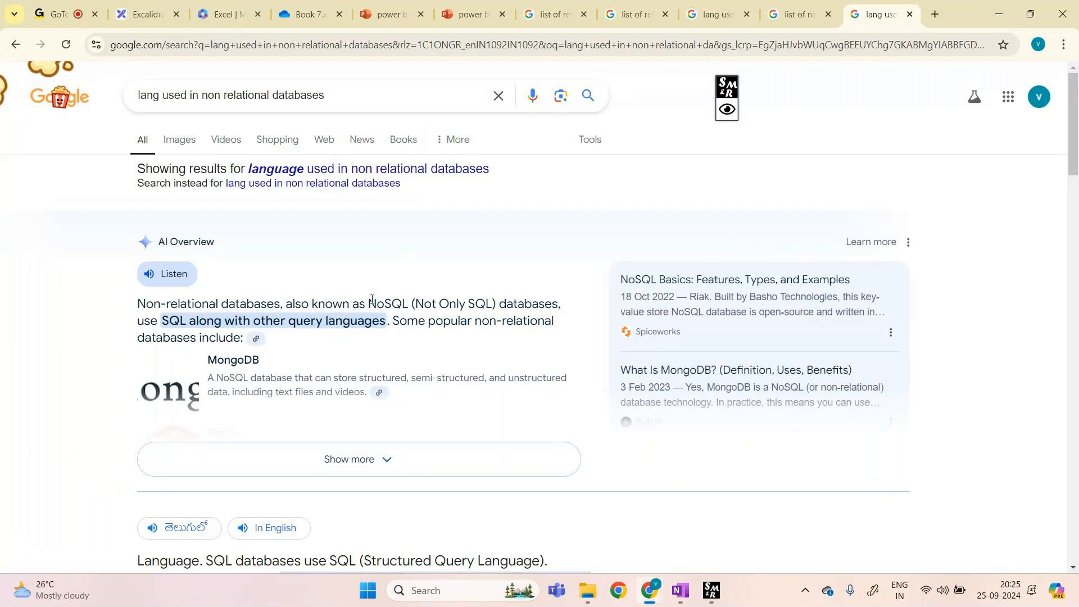
drag(372, 300, 408, 302)
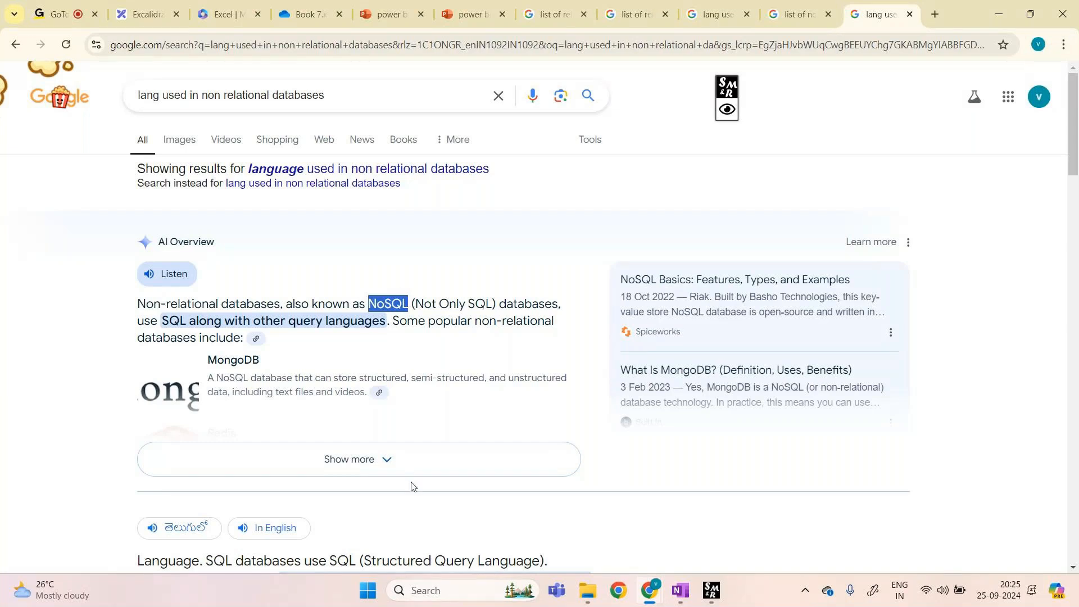
scroll(425, 473, down, 2)
scroll(424, 473, up, 2)
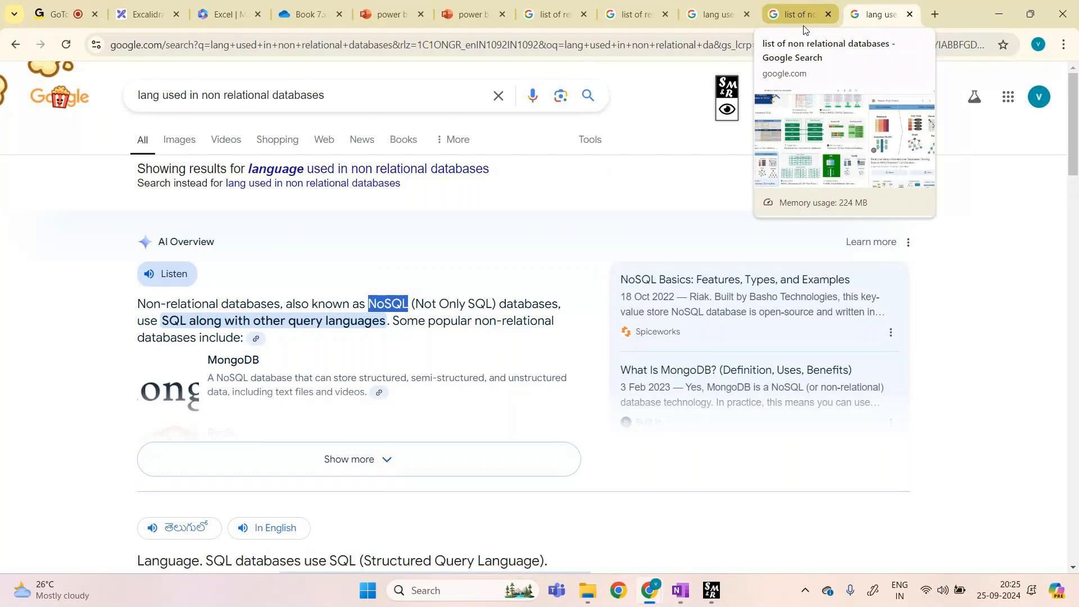
Step: Return to the Book 7 workbook and select cell D99 below the notes
key(ctrl+t)
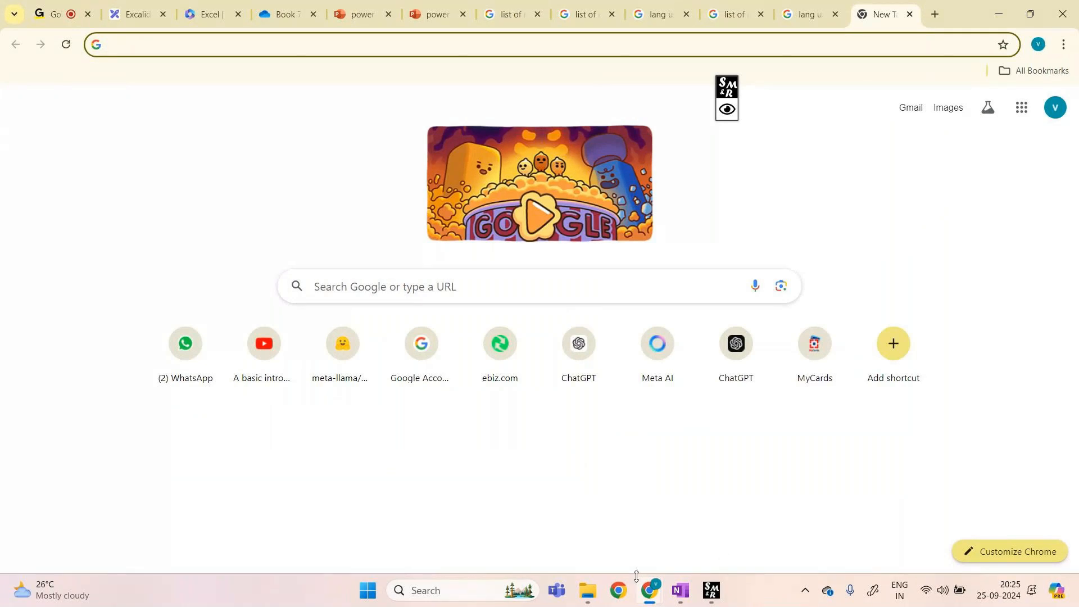
click(585, 5)
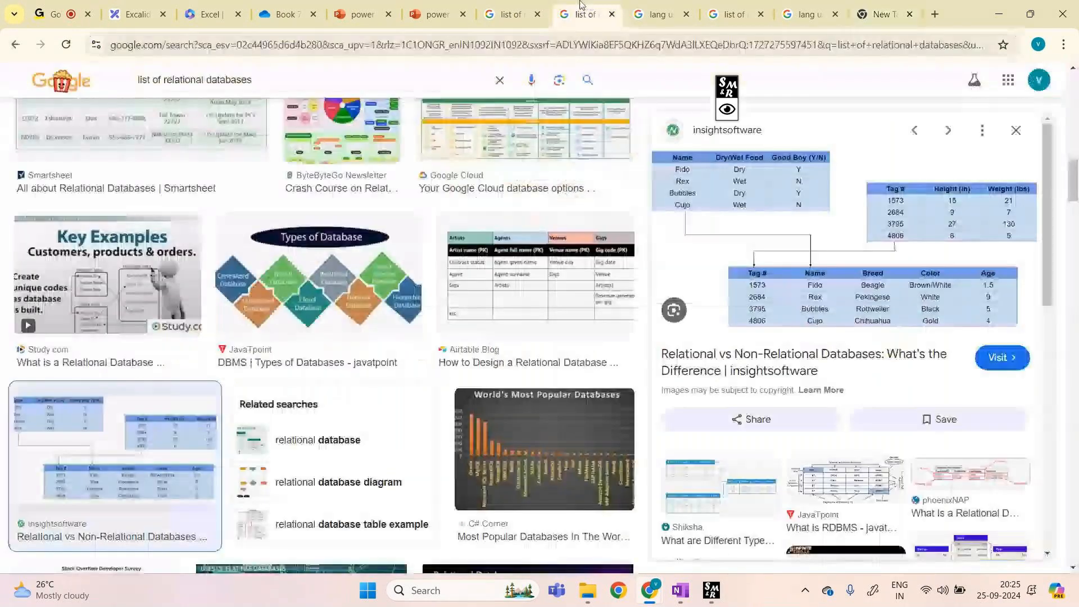
click(509, 6)
click(293, 4)
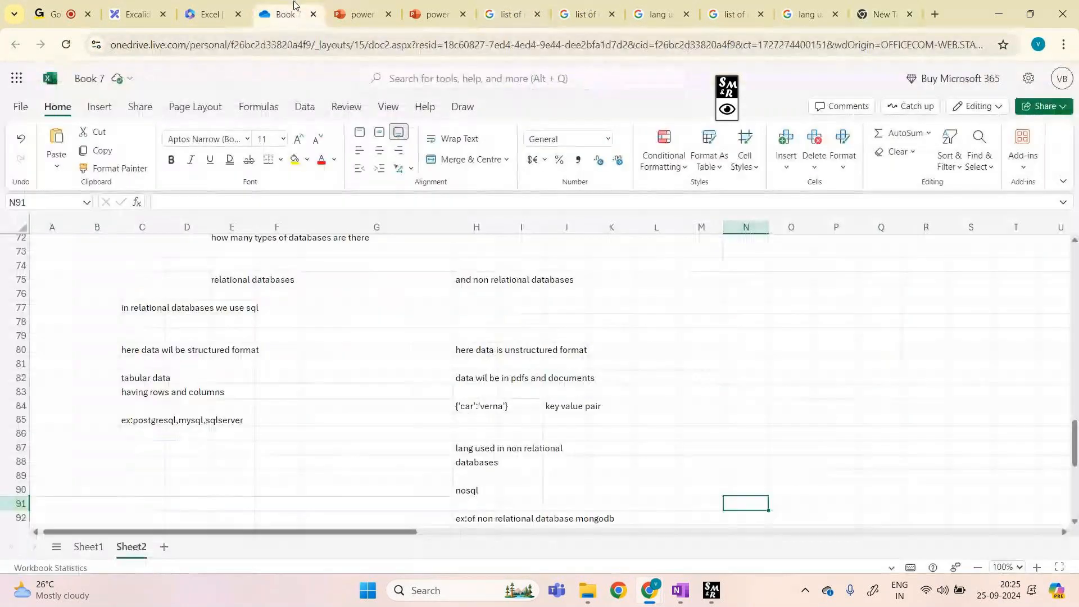
scroll(501, 341, down, 5)
click(170, 397)
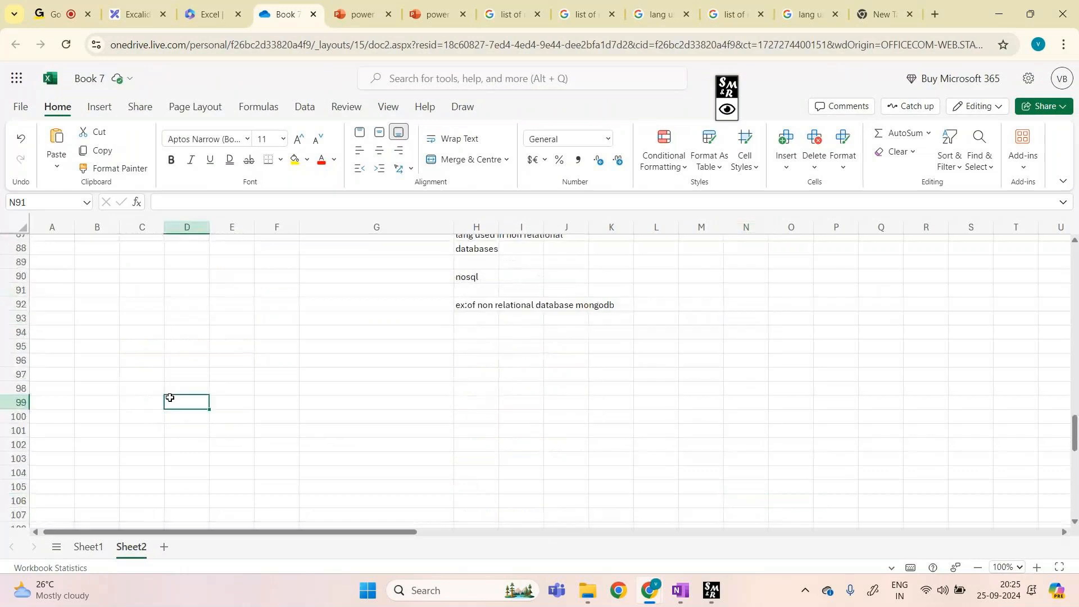
Step: Check the GoTo meeting chat, then go back to the Book 7 workbook
click(54, 14)
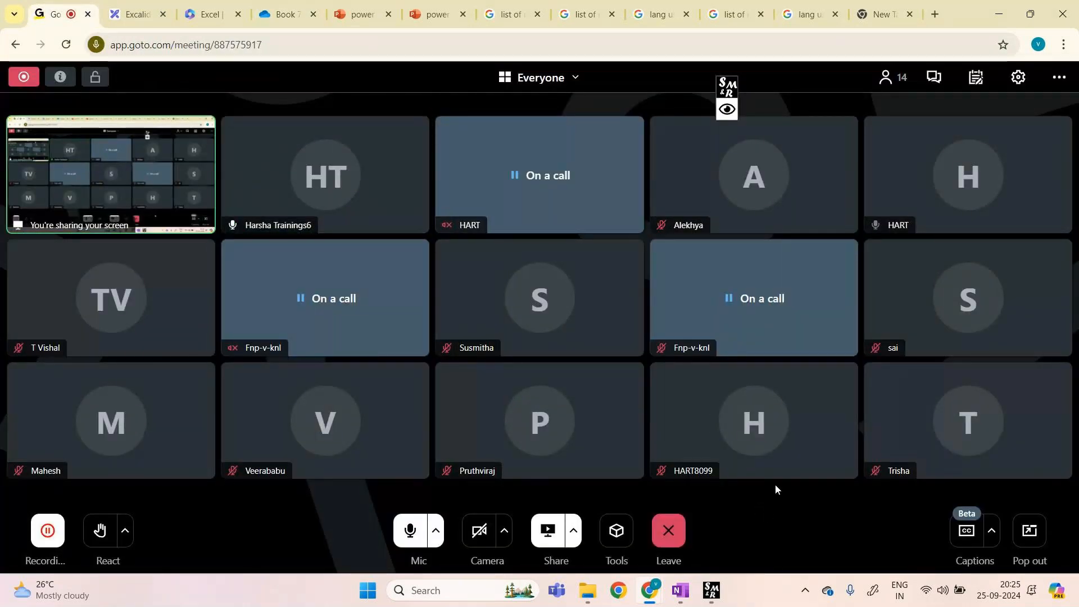
click(935, 78)
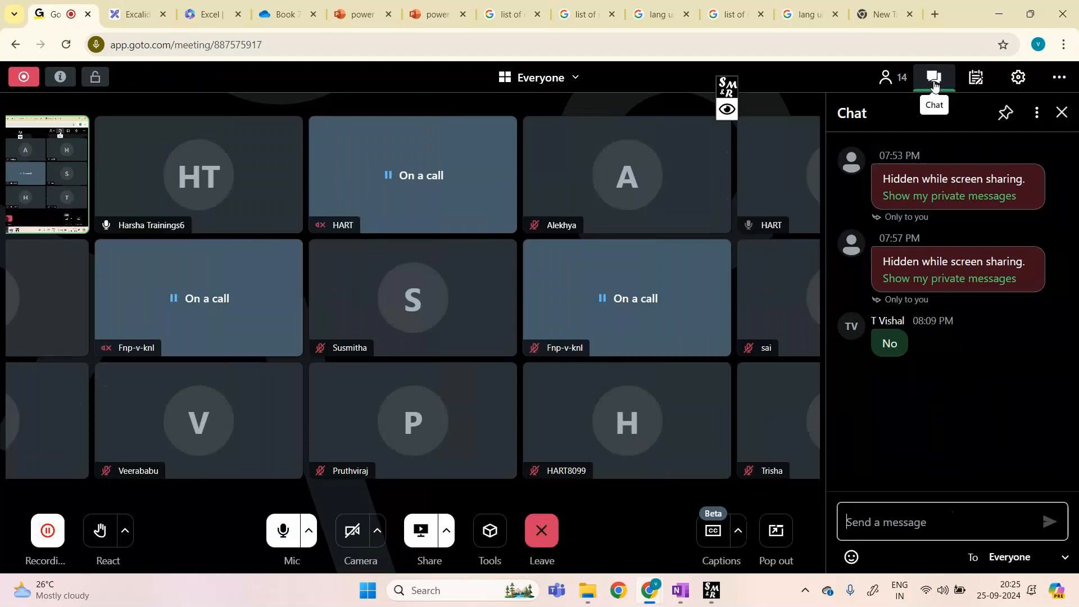
click(1061, 114)
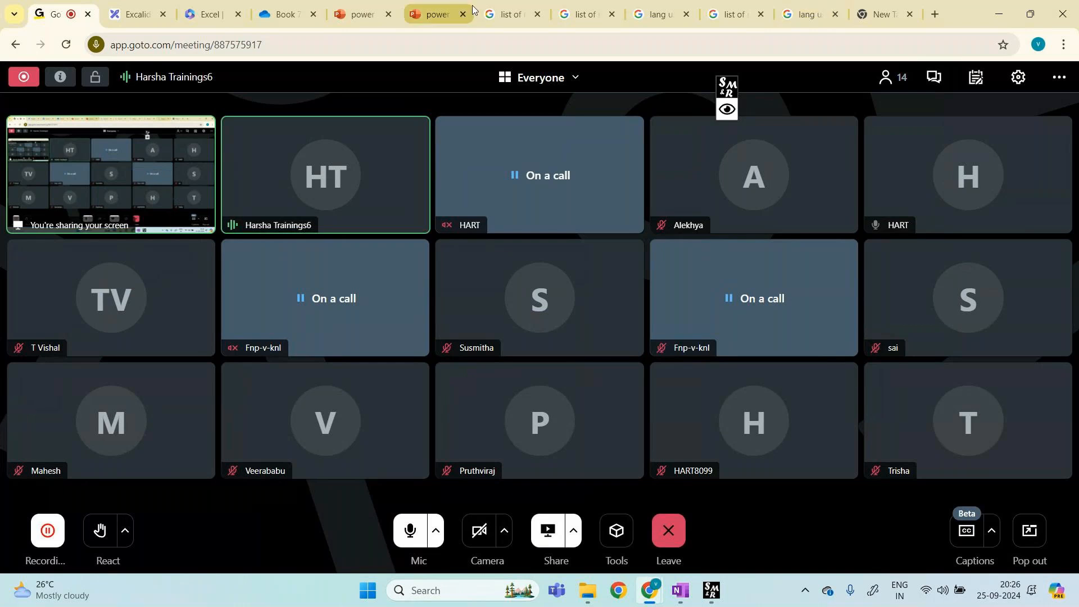
click(281, 3)
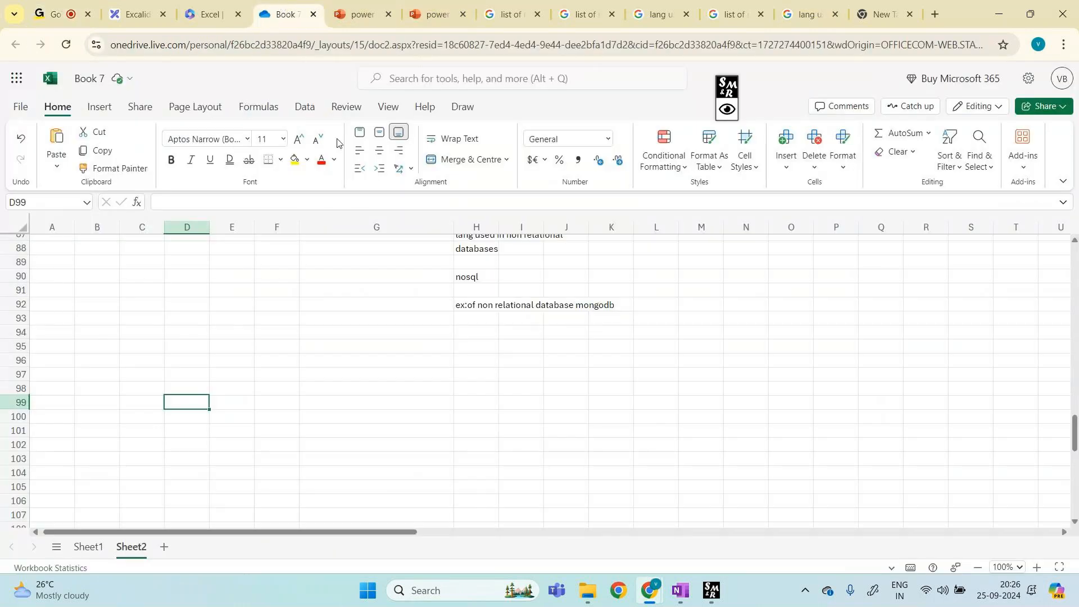
Step: Launch pgAdmin 4 from the recent apps in Windows search
click(145, 370)
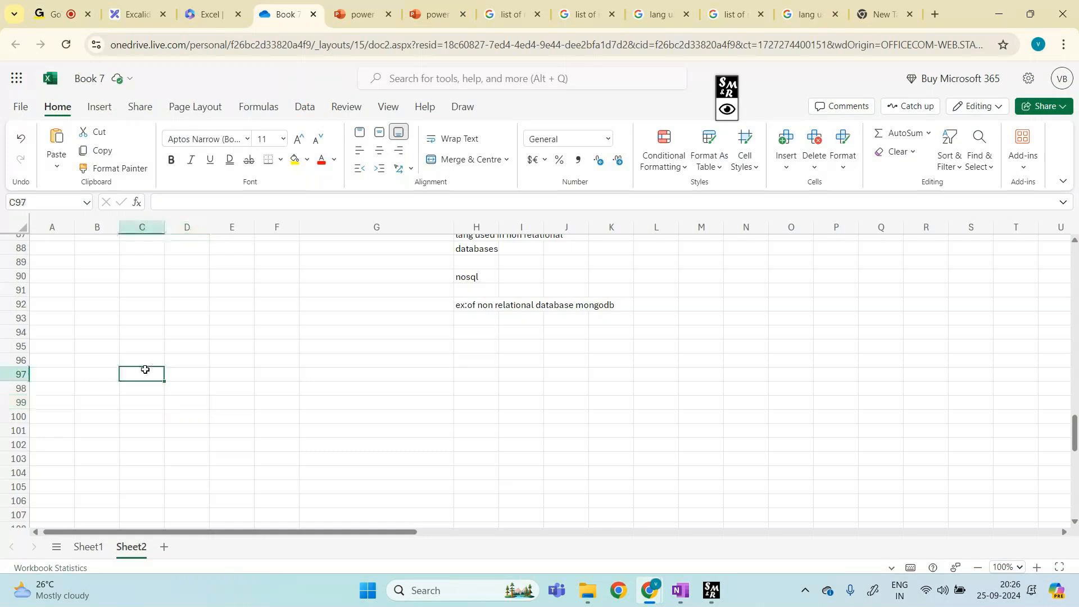
click(464, 591)
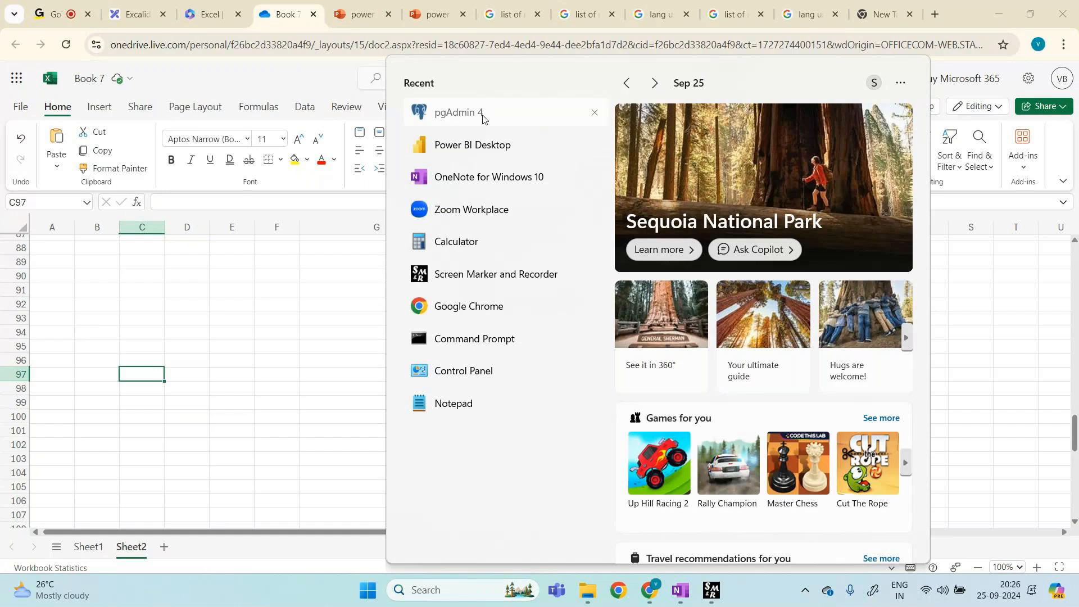
click(483, 114)
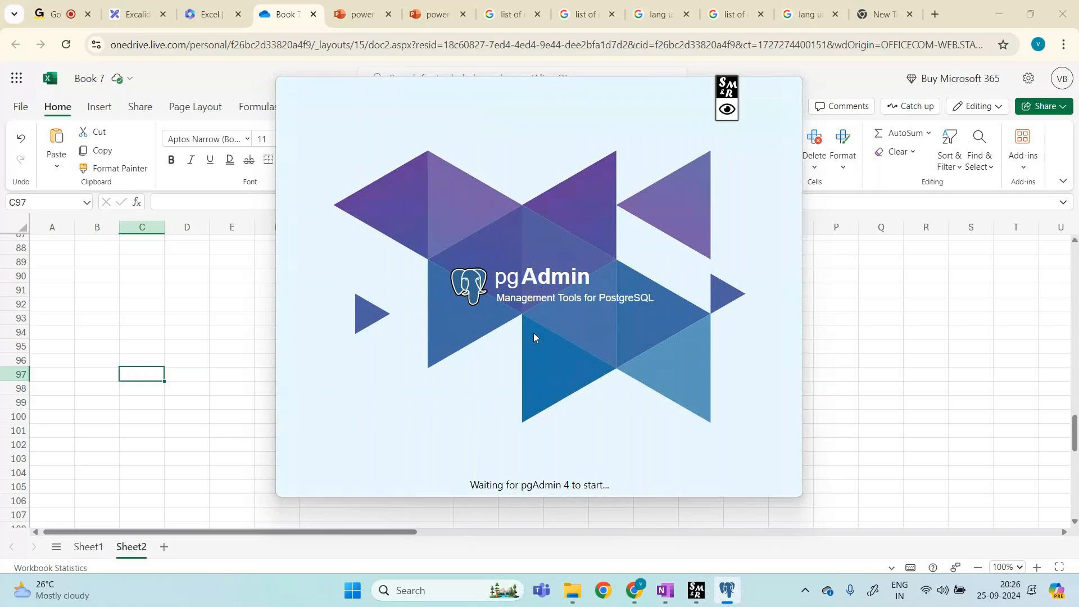
Step: Circle the pgAdmin logo on the splash screen with a note, then clear the annotations
click(728, 111)
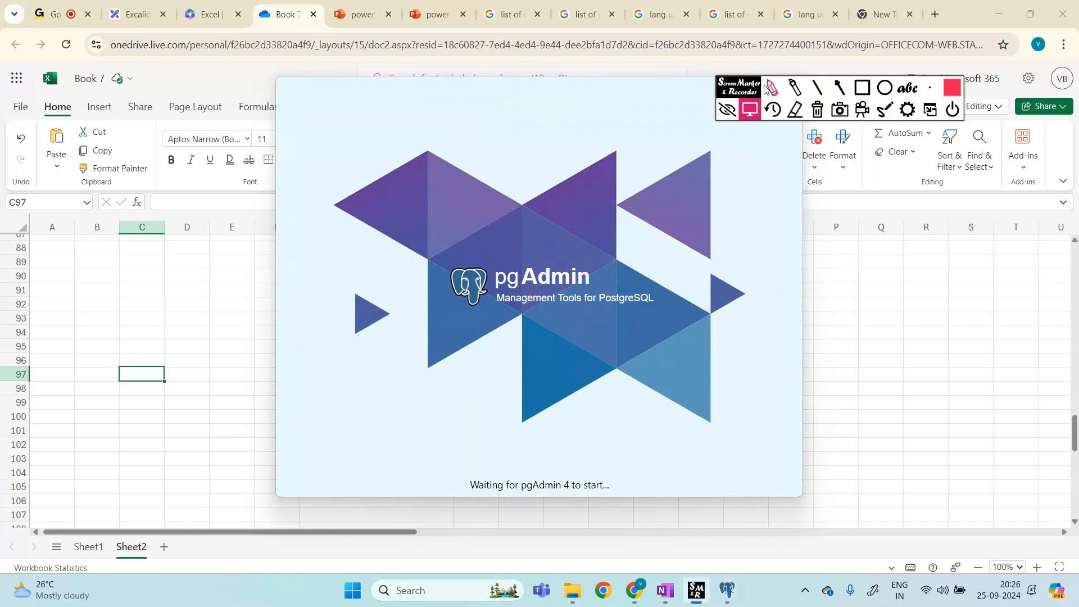
mouse_move(467, 340)
mouse_down()
mouse_move(683, 272)
mouse_move(464, 333)
mouse_up()
drag(717, 246, 710, 311)
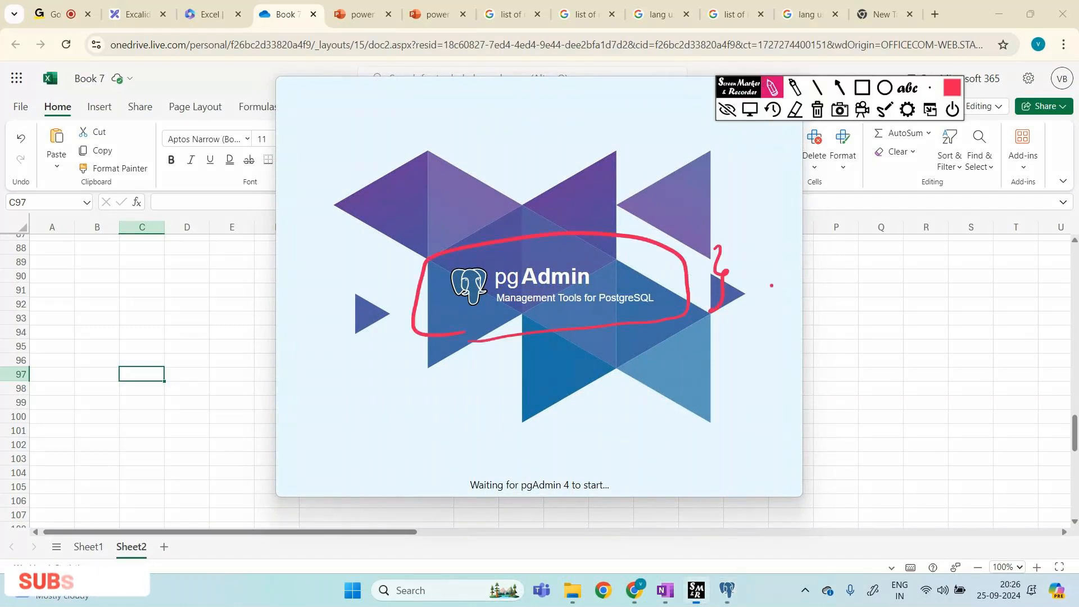
drag(768, 281, 775, 289)
drag(824, 263, 819, 279)
mouse_move(843, 265)
mouse_down()
mouse_move(879, 311)
mouse_move(914, 306)
mouse_up()
click(730, 112)
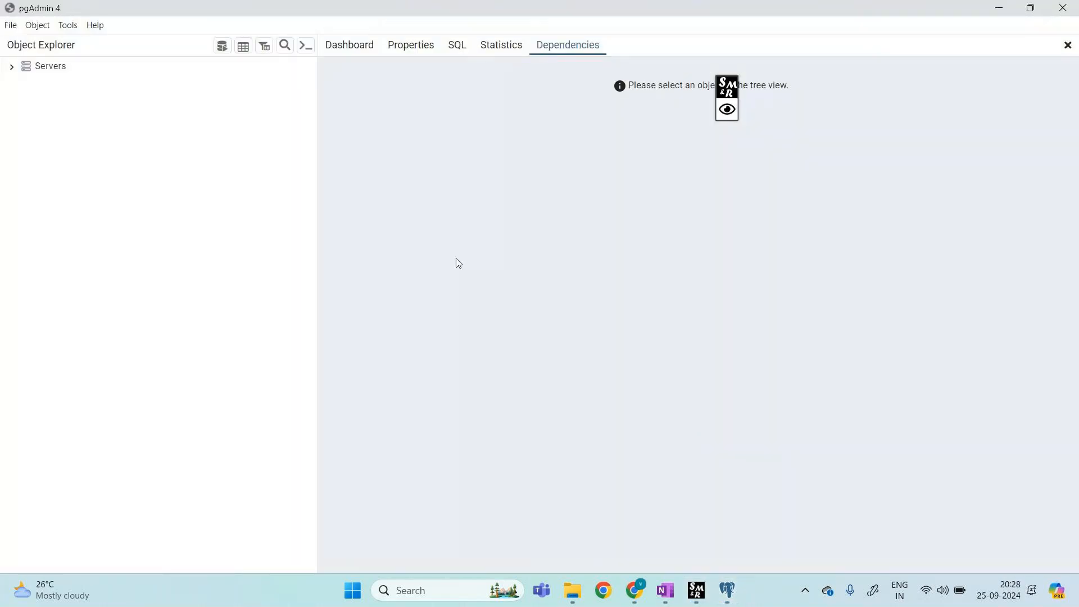
Step: Expand Servers and connect to PostgreSQL 16 by entering the server password
click(12, 67)
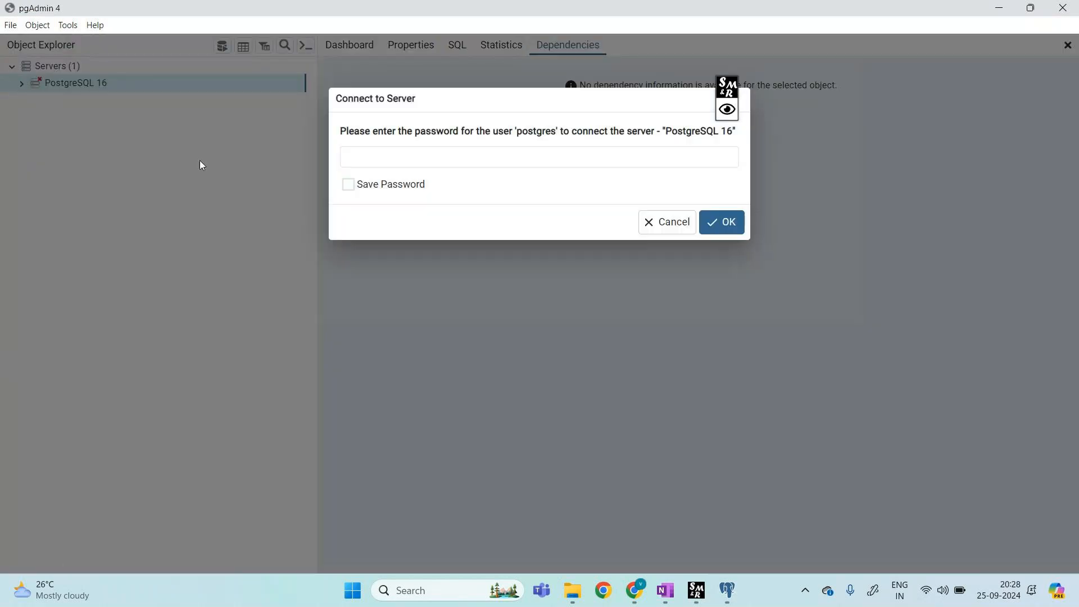
click(475, 155)
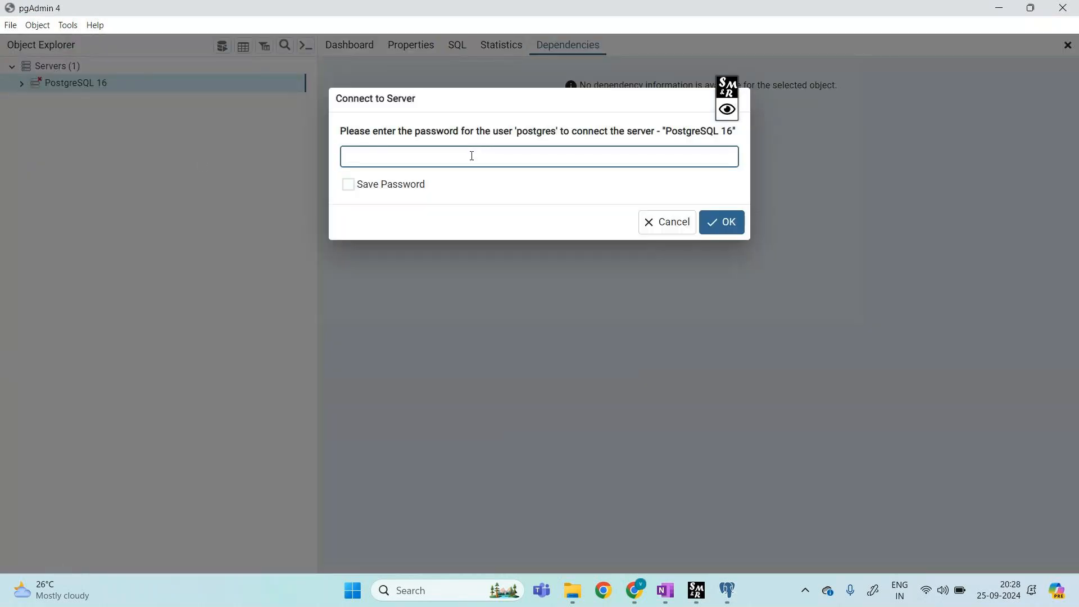
text(12345)
click(723, 225)
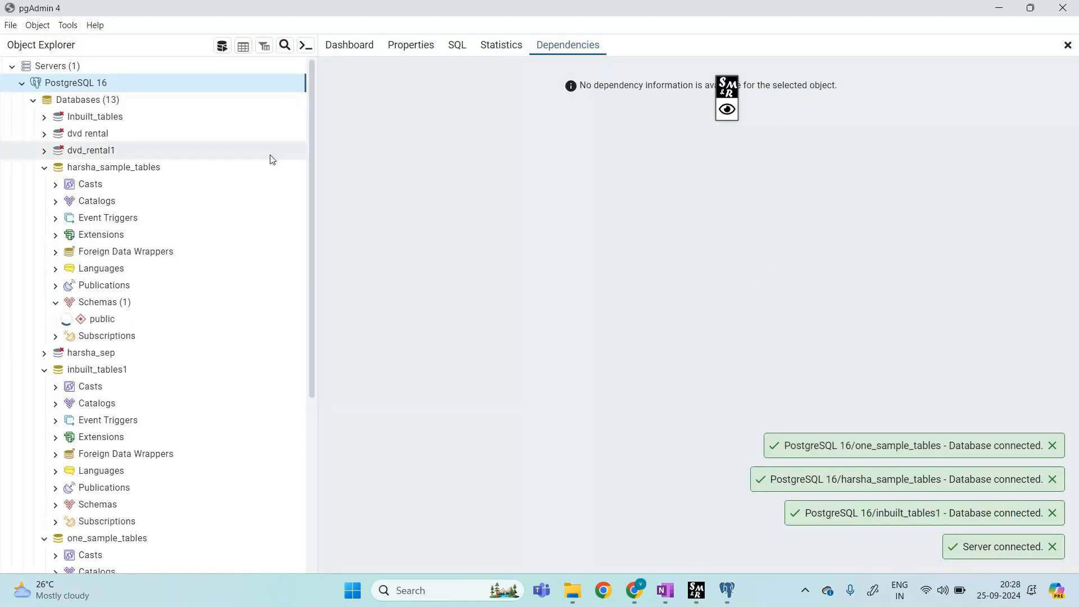
Step: Collapse the other database trees and open a Query Tool on one_sample_tables
click(44, 168)
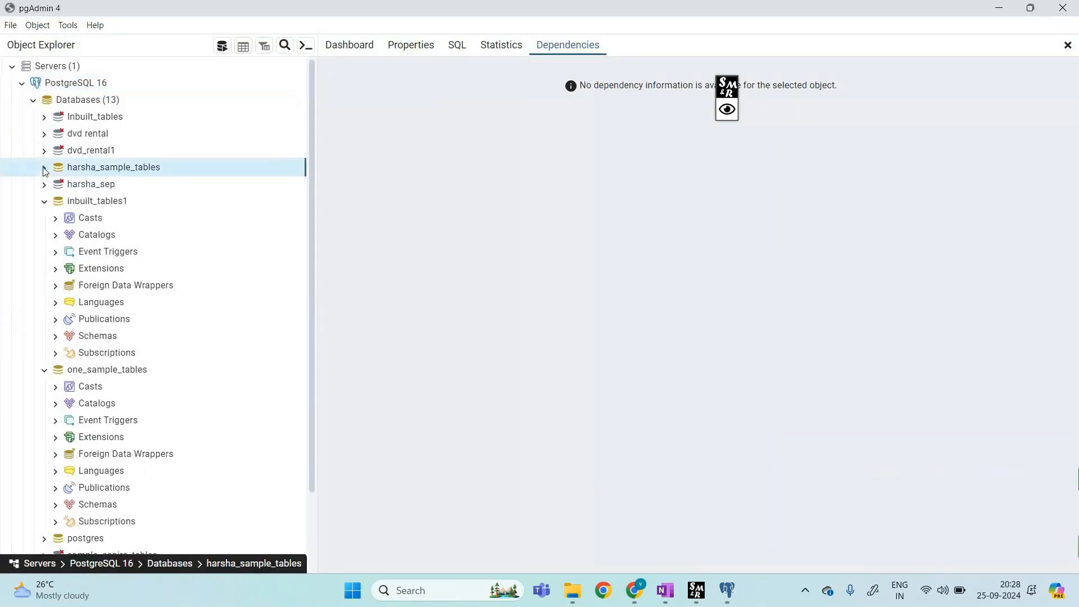
click(44, 201)
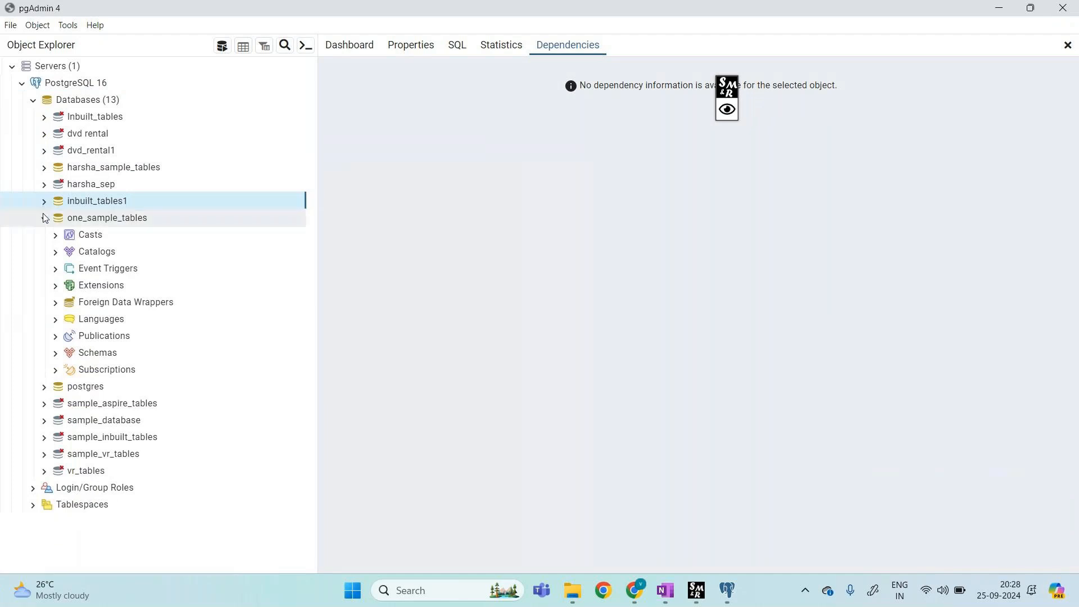
click(44, 219)
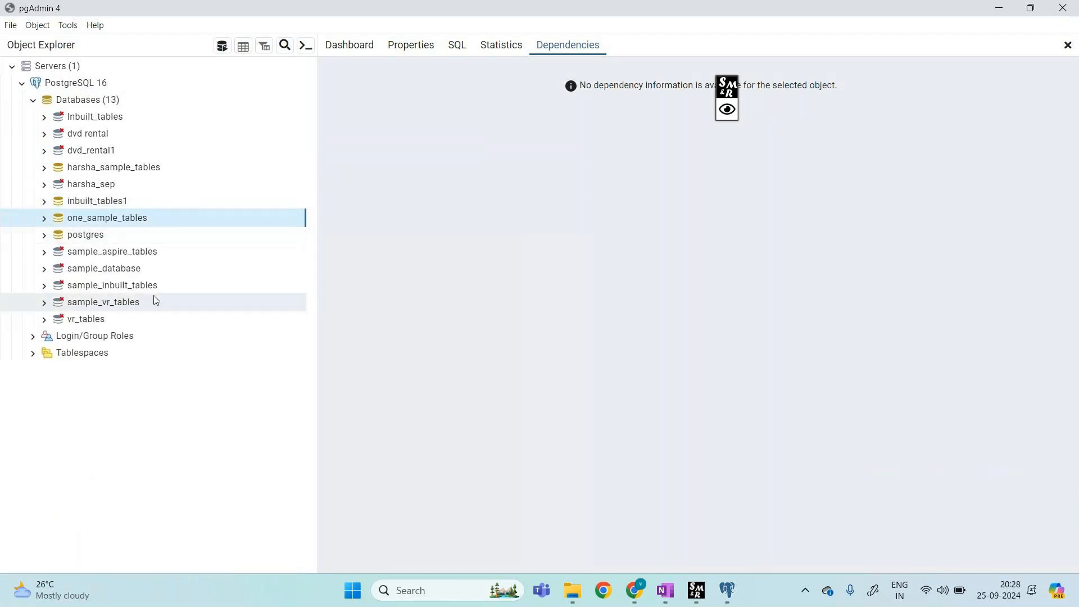
right_click(117, 226)
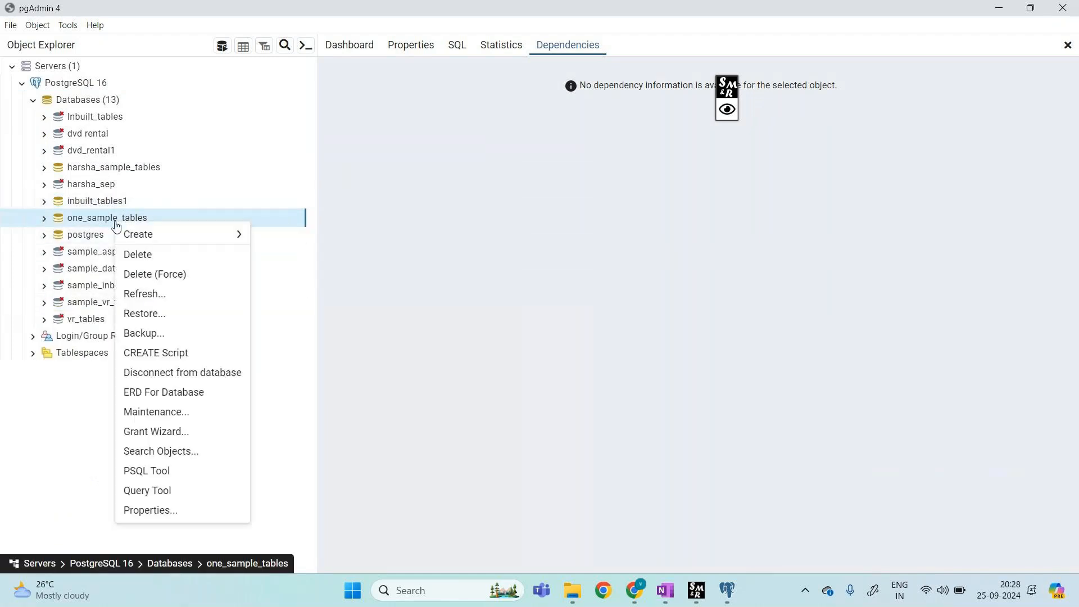
click(181, 491)
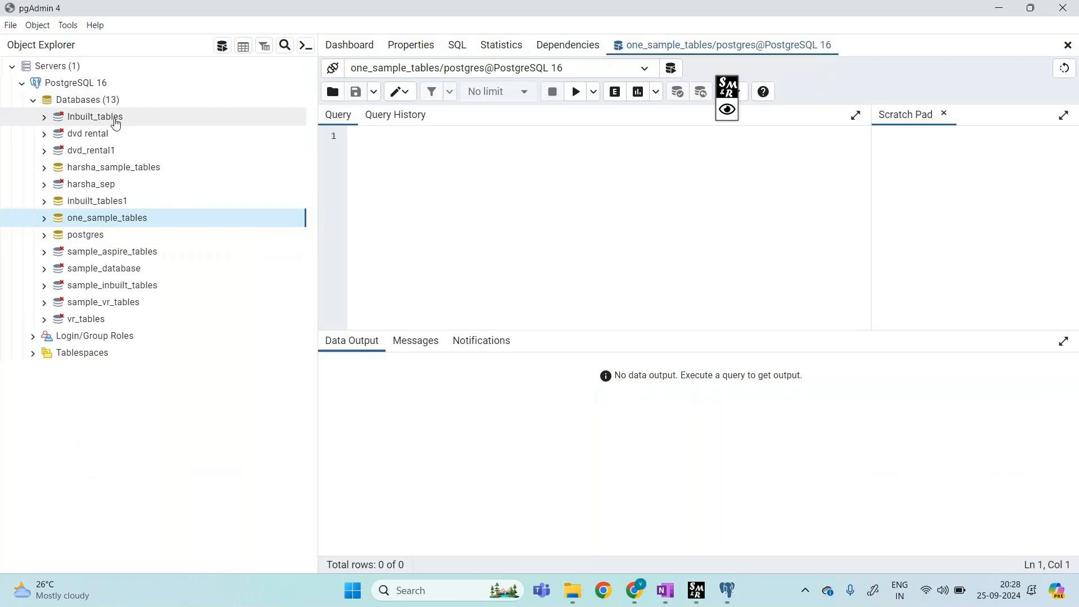
Step: Expand one_sample_tables > Schemas > public > Tables > products > Columns to show its five columns
click(45, 220)
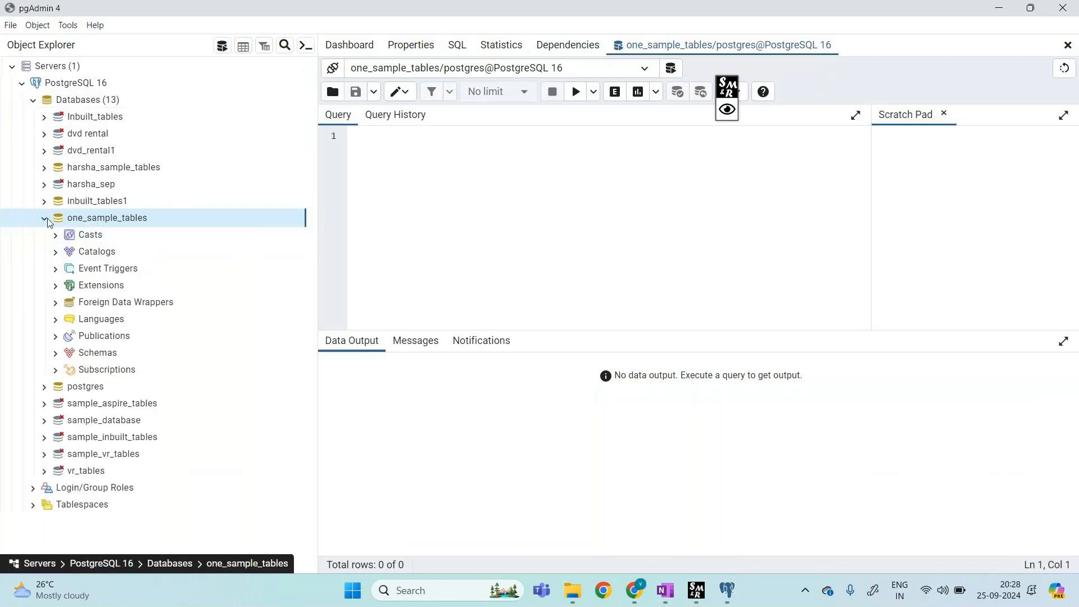
click(56, 353)
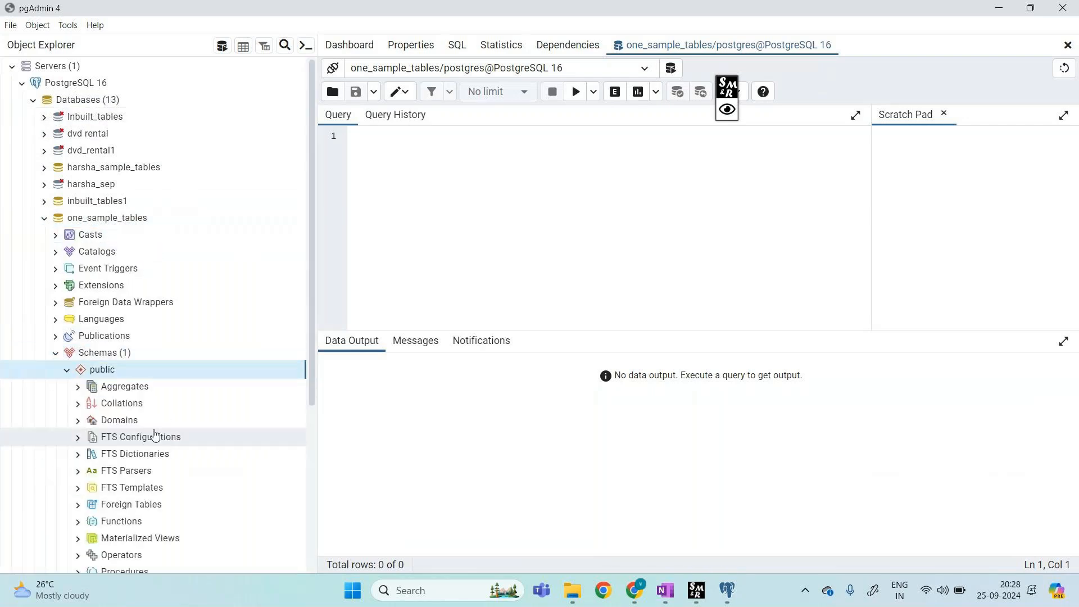
scroll(156, 435, down, 3)
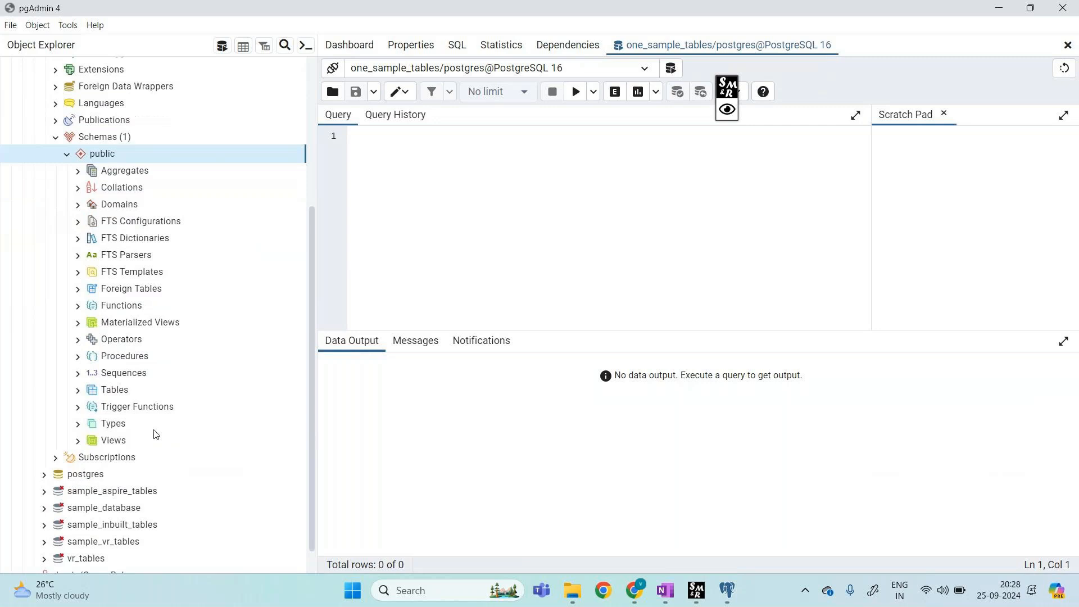
click(80, 391)
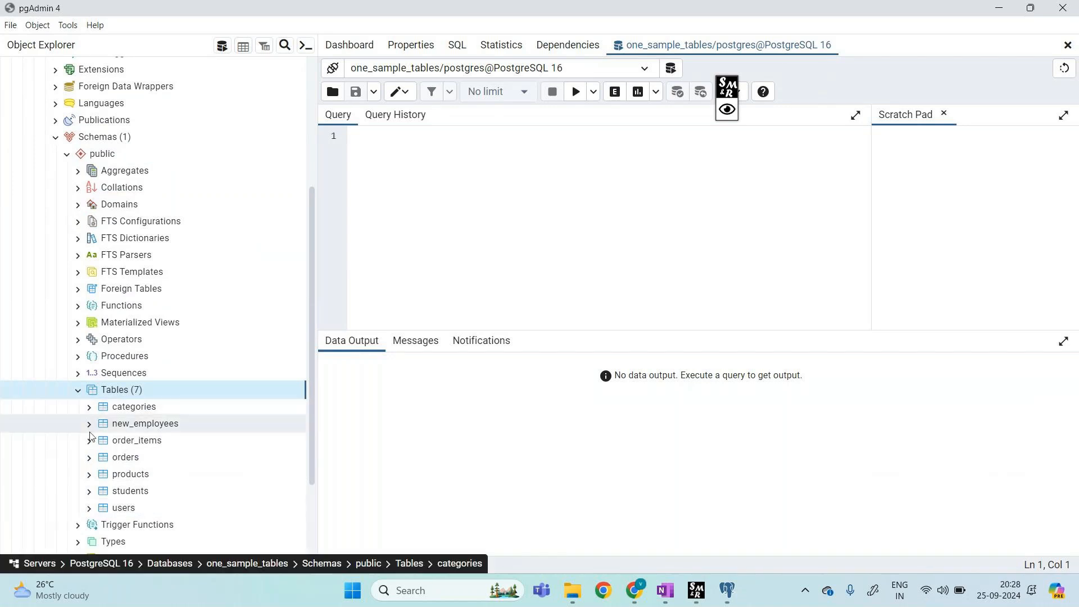
click(90, 473)
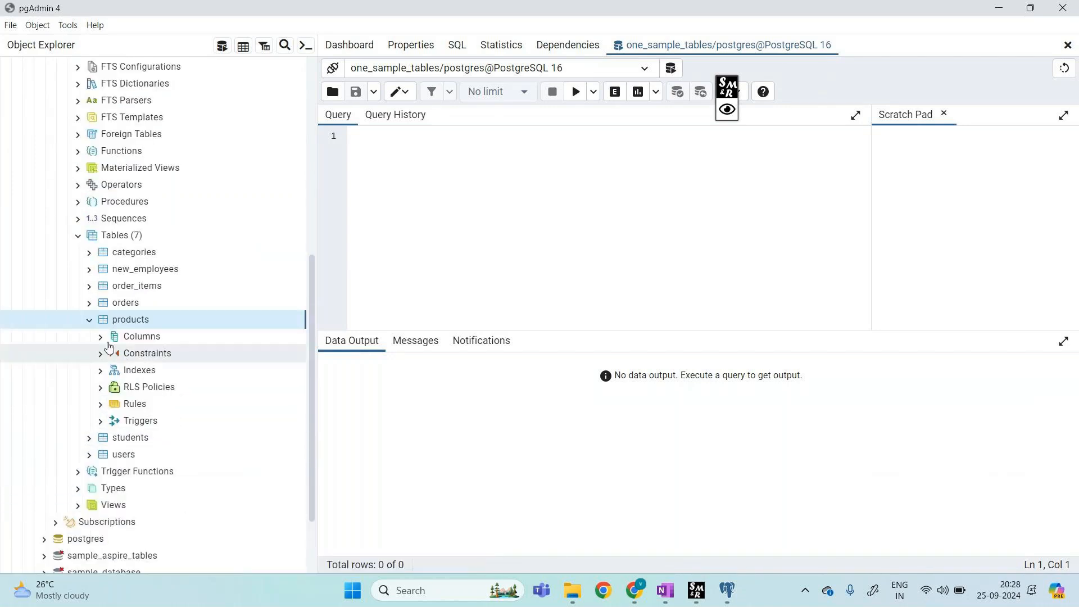
click(104, 339)
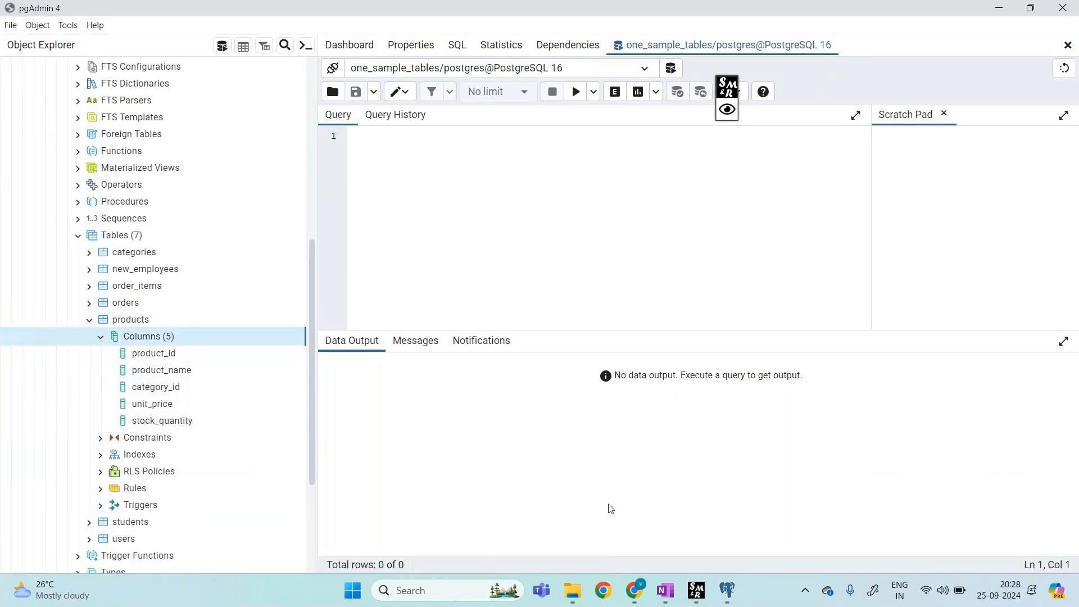
click(495, 153)
Step: Run 'select * from products' to list all 8 products
text(s)
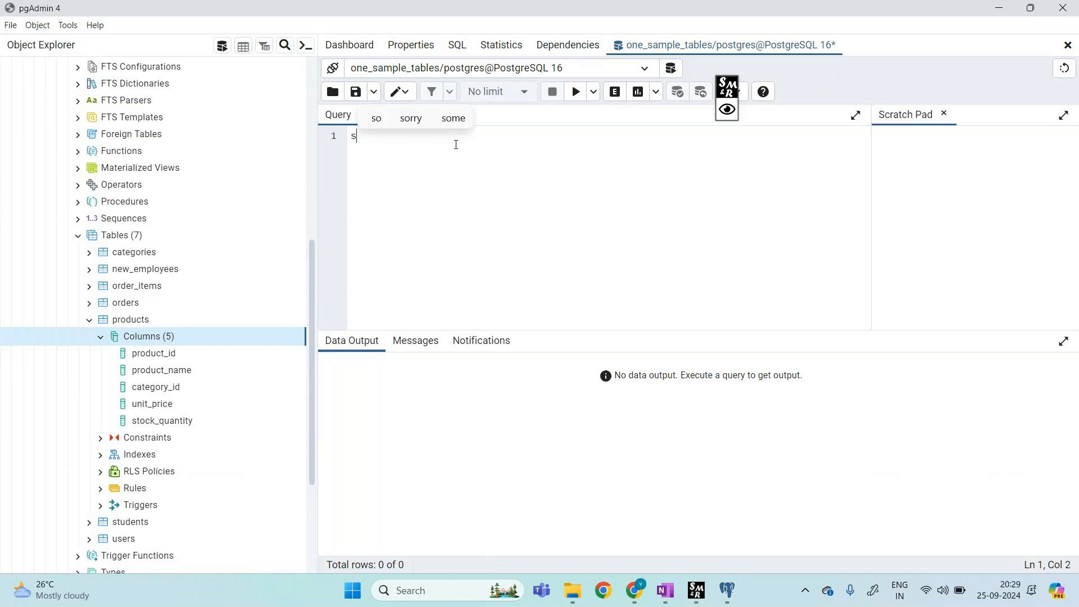
text(elect *)
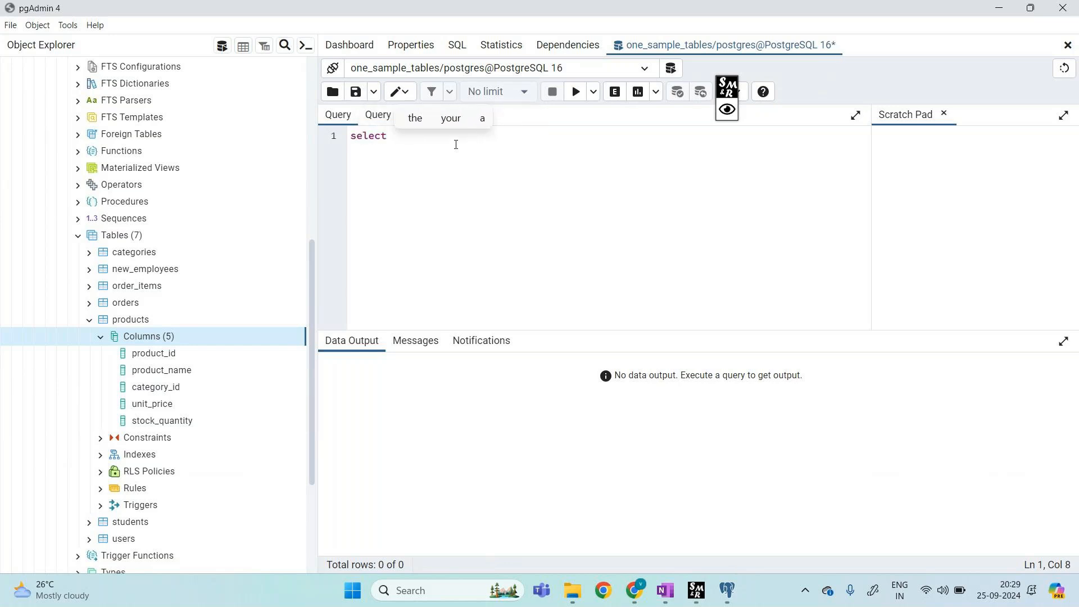
text( from )
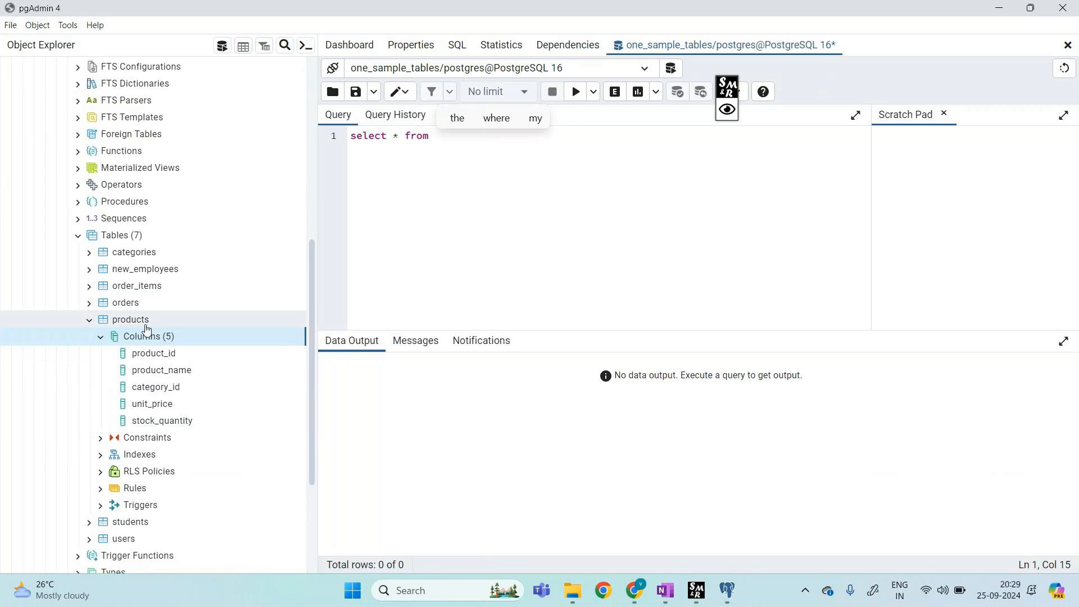
text(p)
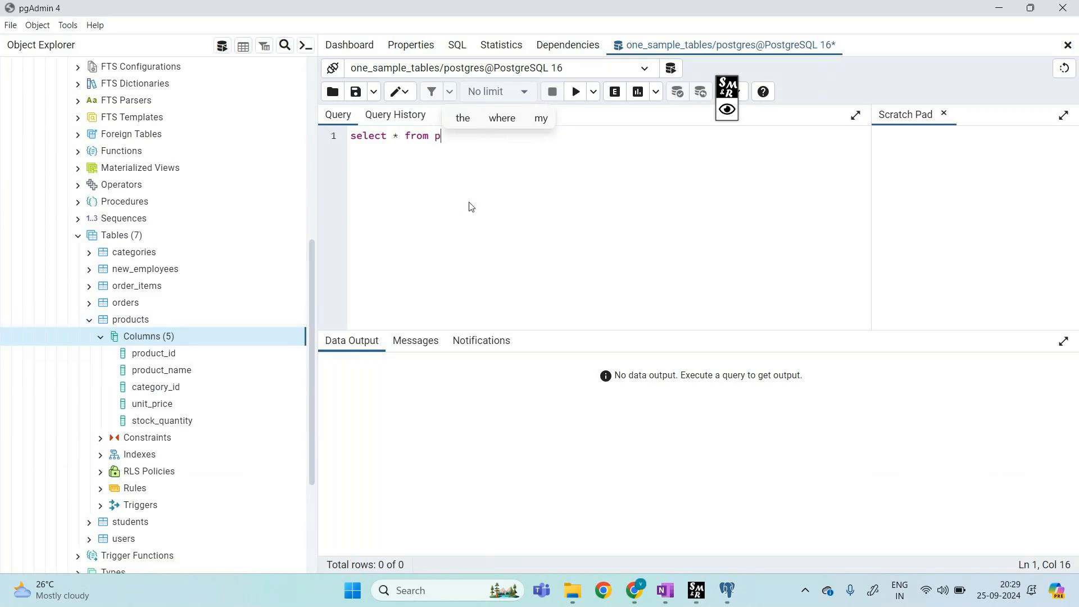
text(roducts)
click(352, 137)
drag(353, 137, 486, 137)
click(576, 93)
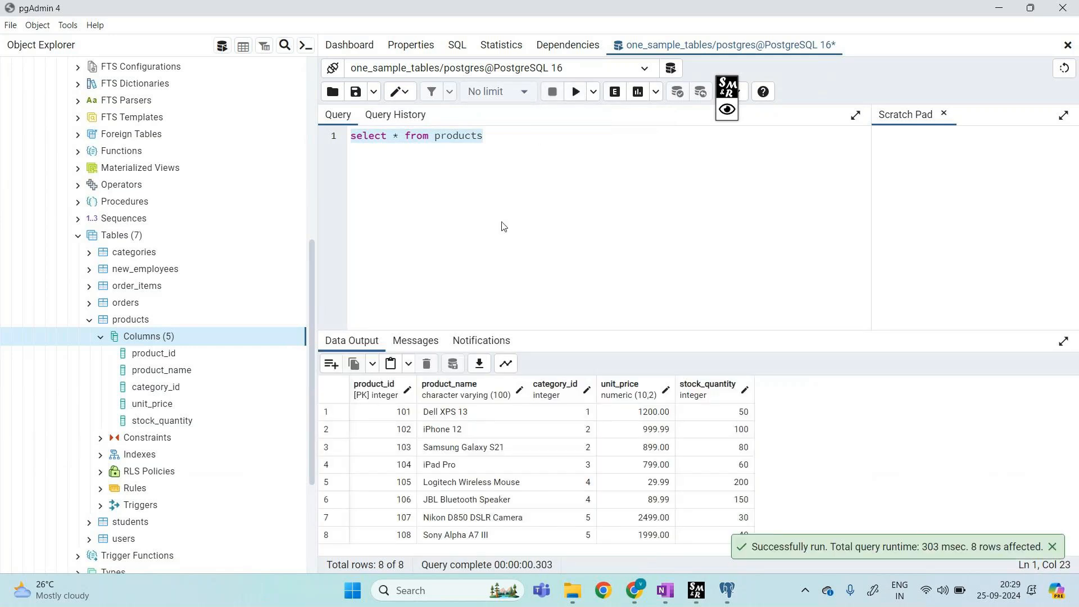
Step: Mark up the 8 returned product rows on screen, then clear the markings
click(744, 105)
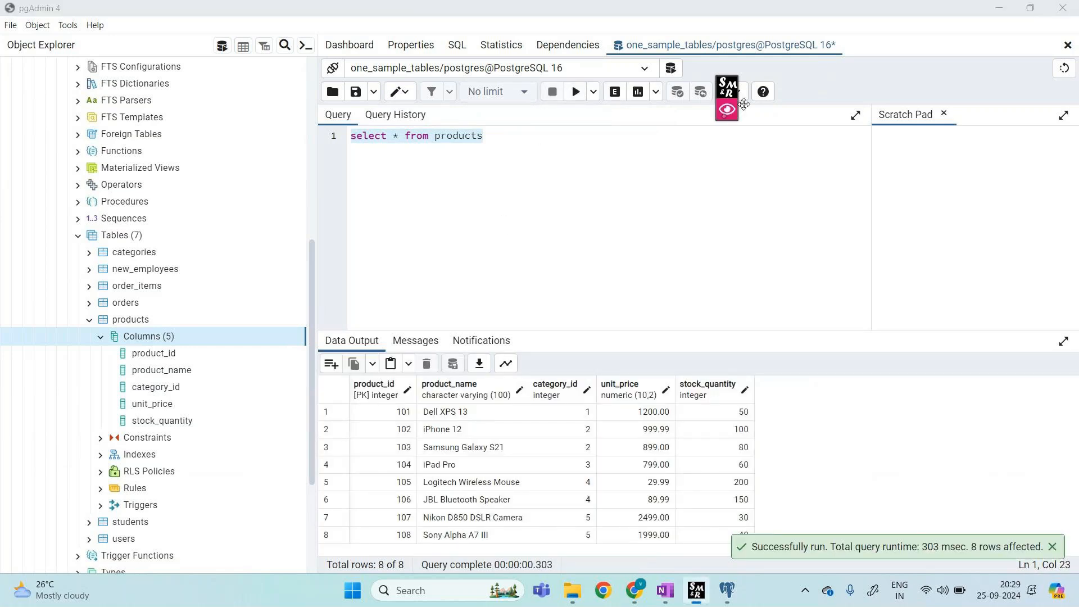
mouse_move(184, 352)
mouse_down()
mouse_move(315, 344)
mouse_move(353, 371)
mouse_up()
mouse_move(198, 369)
mouse_down()
mouse_move(264, 347)
mouse_move(463, 372)
mouse_up()
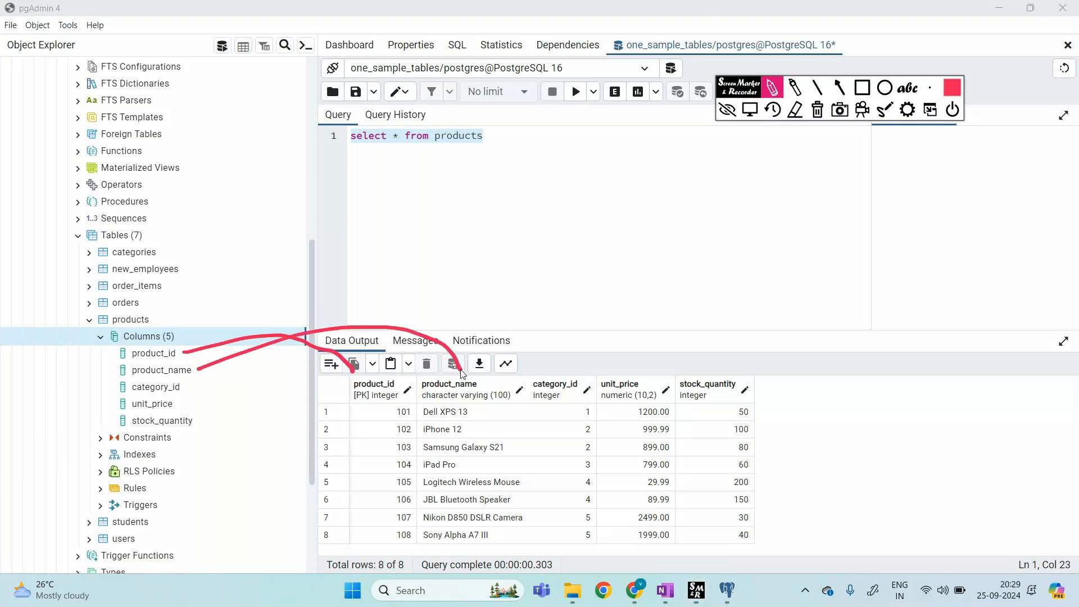
drag(182, 390, 552, 358)
mouse_move(174, 406)
mouse_down()
mouse_move(506, 313)
mouse_move(620, 358)
mouse_up()
mouse_move(195, 430)
mouse_down()
mouse_move(444, 352)
mouse_move(645, 337)
mouse_move(681, 368)
mouse_up()
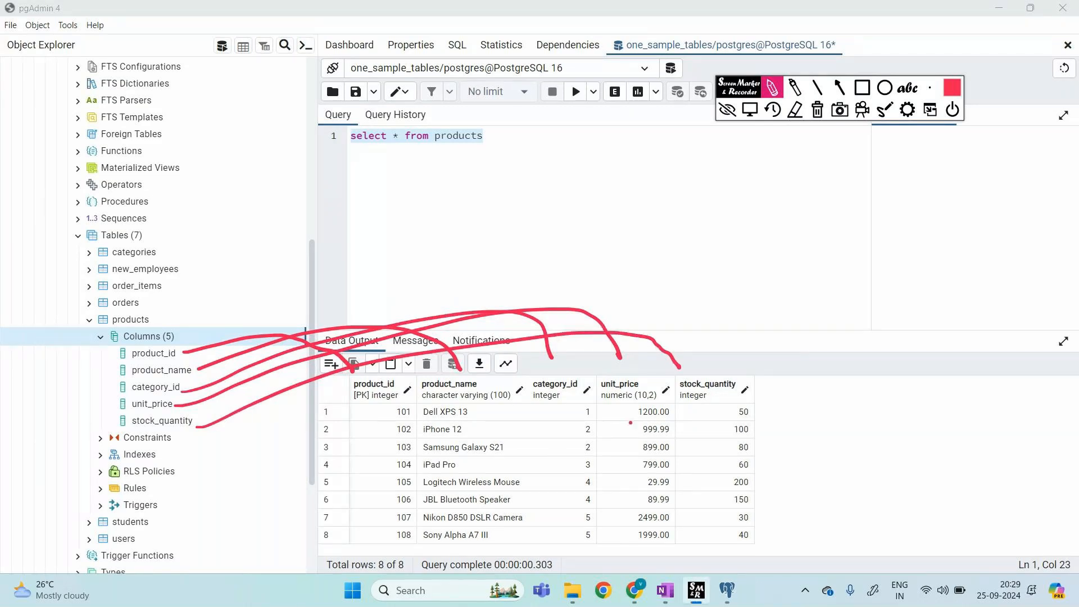
drag(134, 144, 146, 145)
mouse_move(717, 37)
mouse_down()
mouse_move(713, 52)
mouse_move(614, 63)
mouse_move(721, 35)
mouse_up()
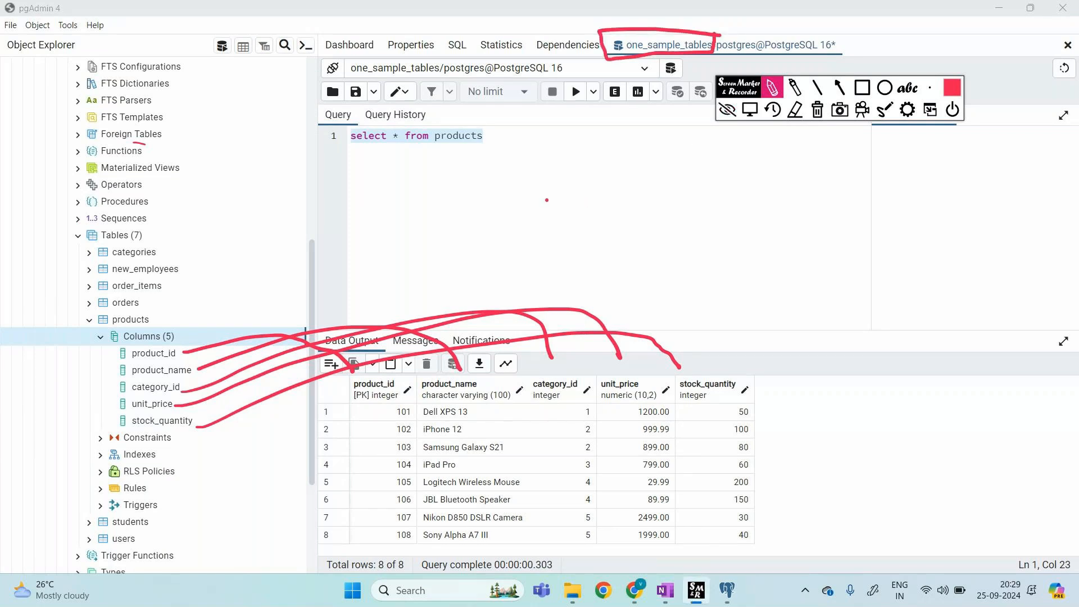
click(821, 116)
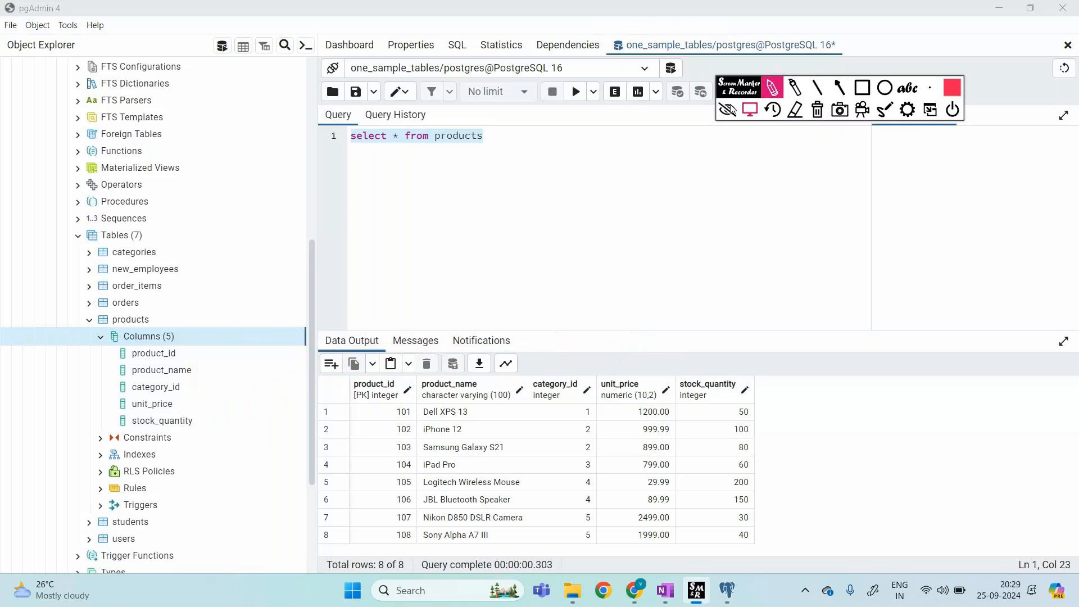
click(728, 110)
Step: Add and run 'select * from products where unit_price>1000', returning three products
click(667, 106)
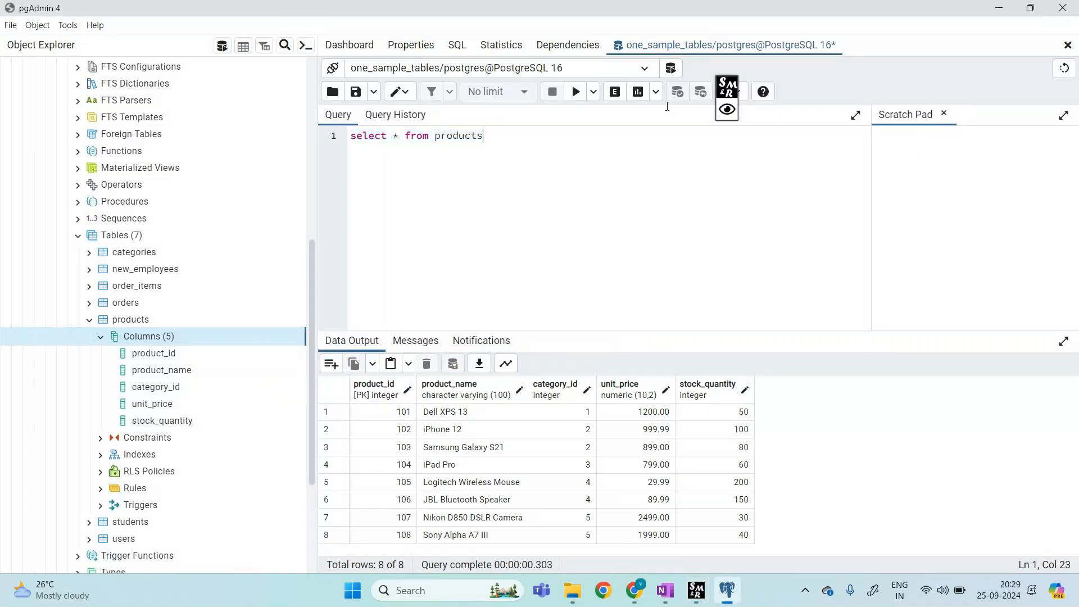
key(Return)
key(Return)
text(sel)
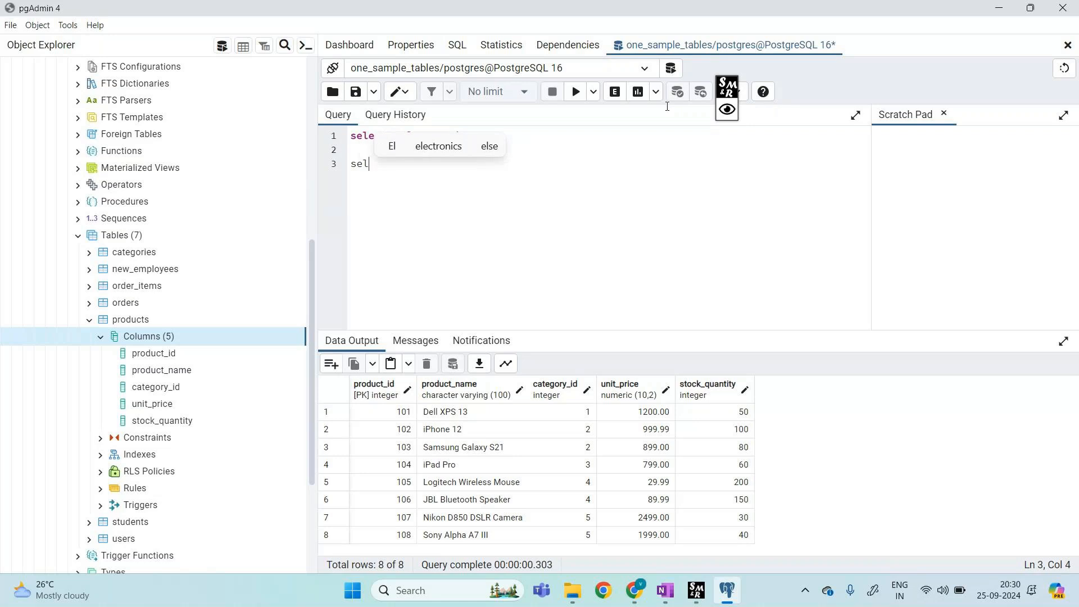
text(ect )
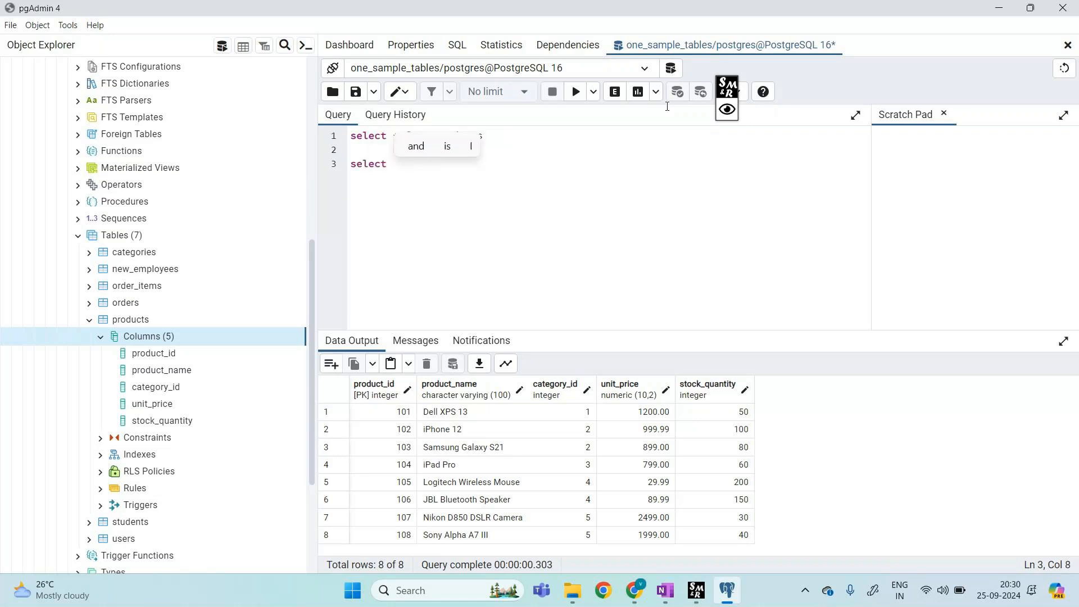
text(* from products)
key(Return)
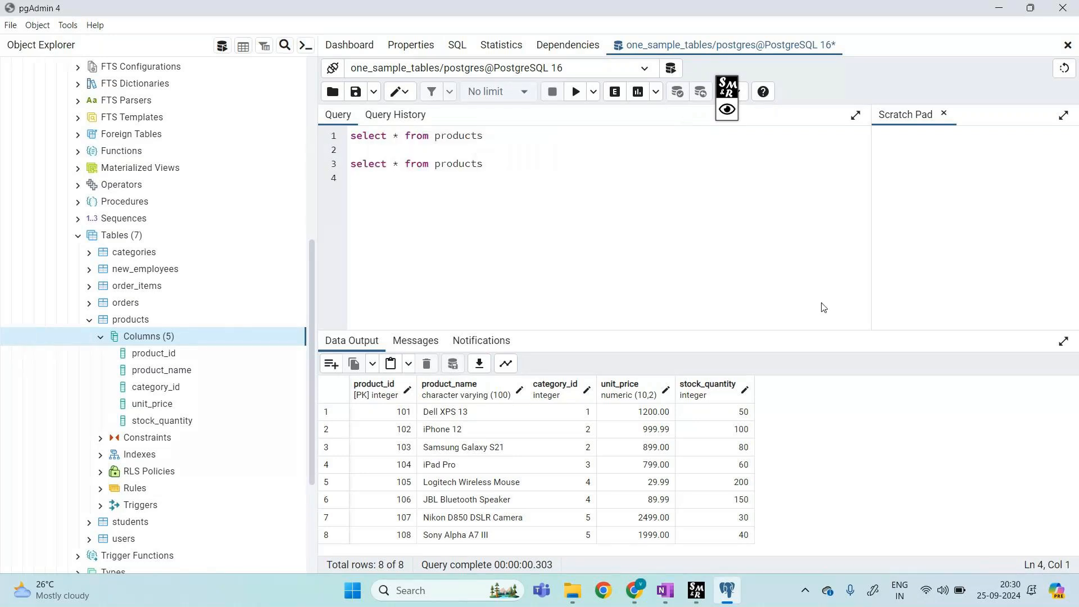
text(where un)
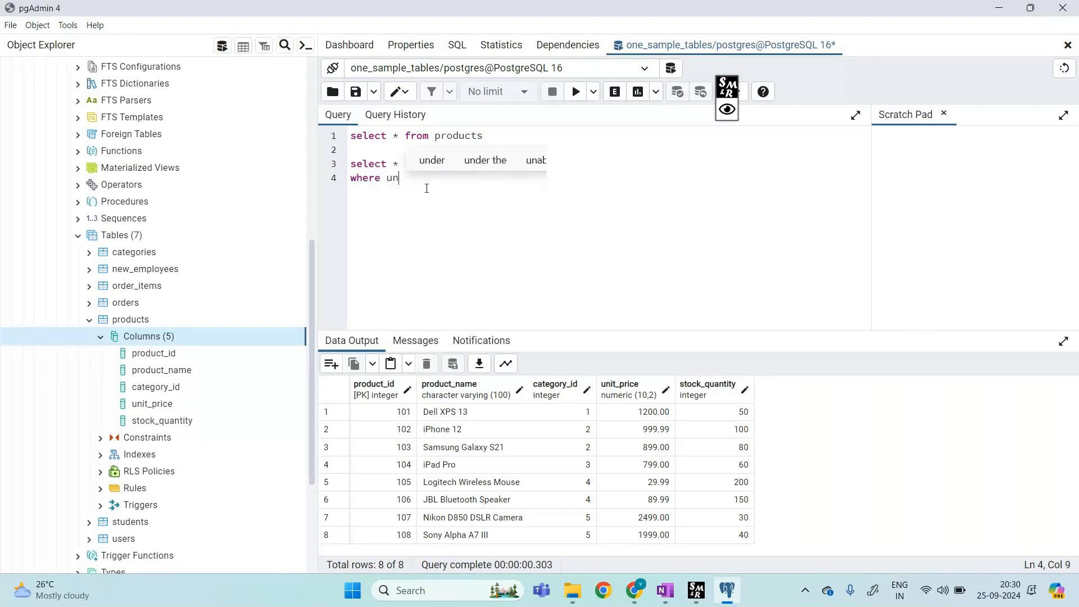
text(it_)
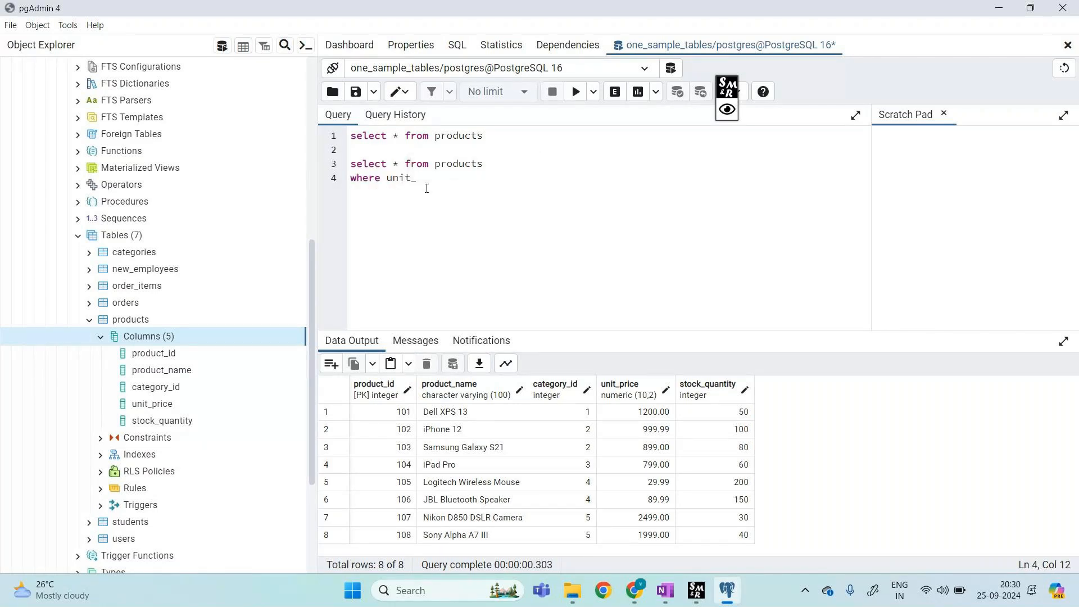
text(price>1000)
drag(354, 151, 490, 187)
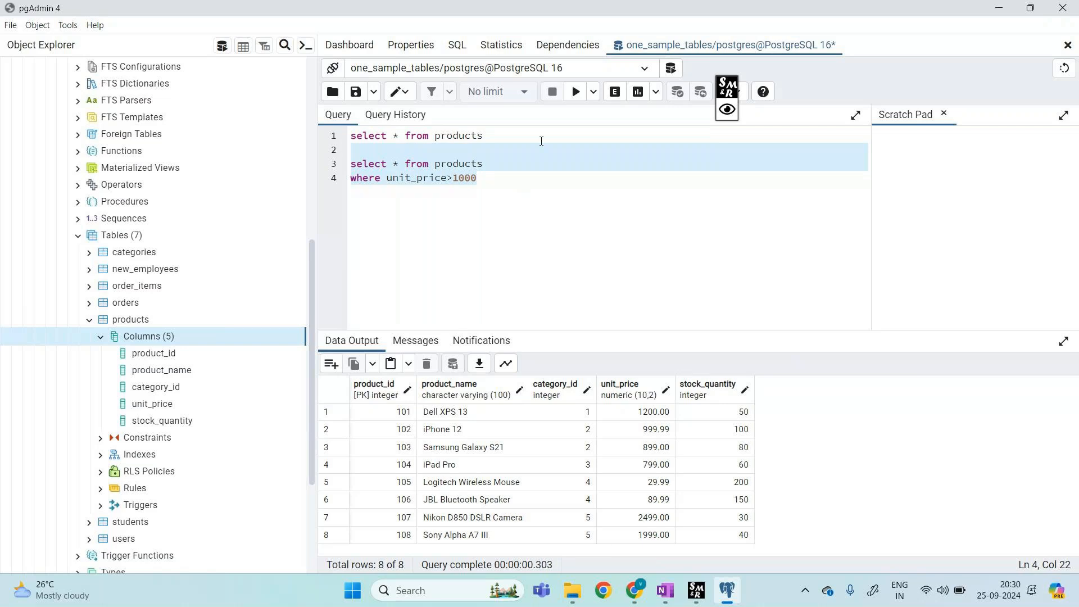
click(578, 100)
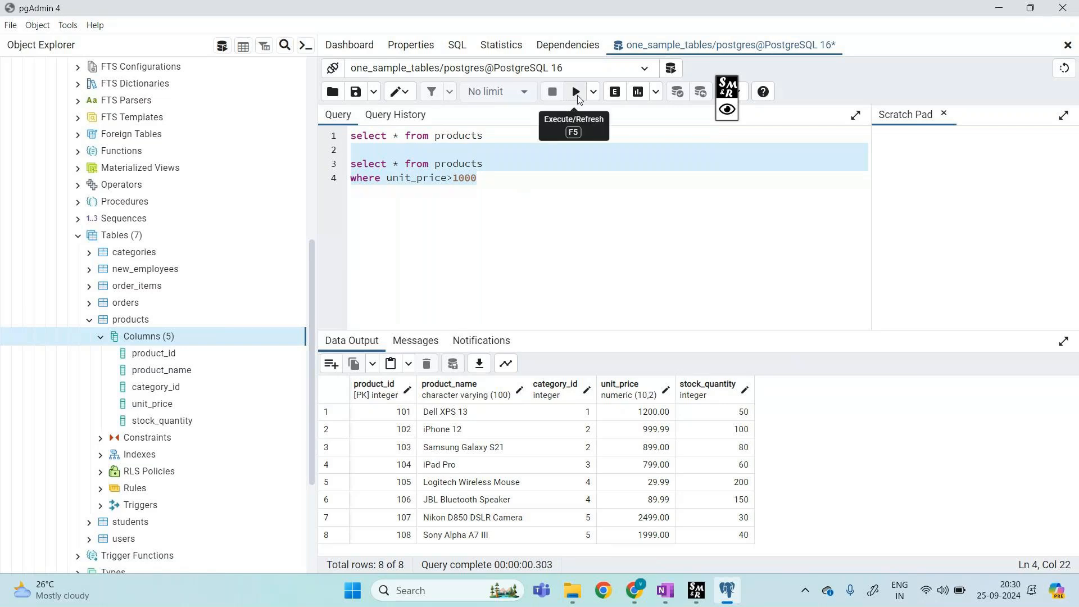
click(559, 185)
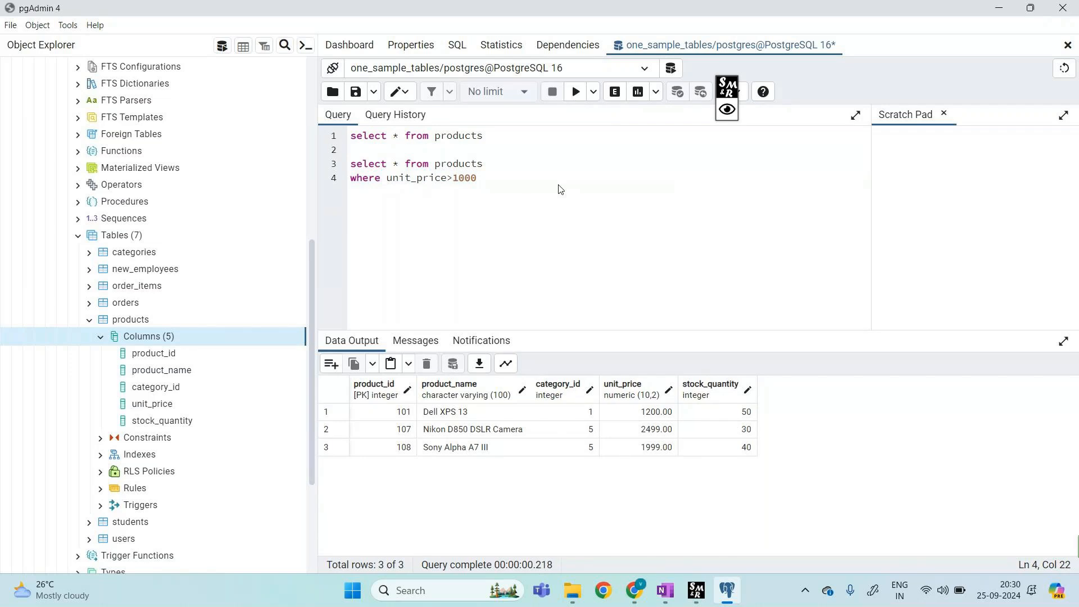
Step: With Screen Marker, outline the unit_price > 1000 query and draw a brace, arrow and note beside it
click(727, 110)
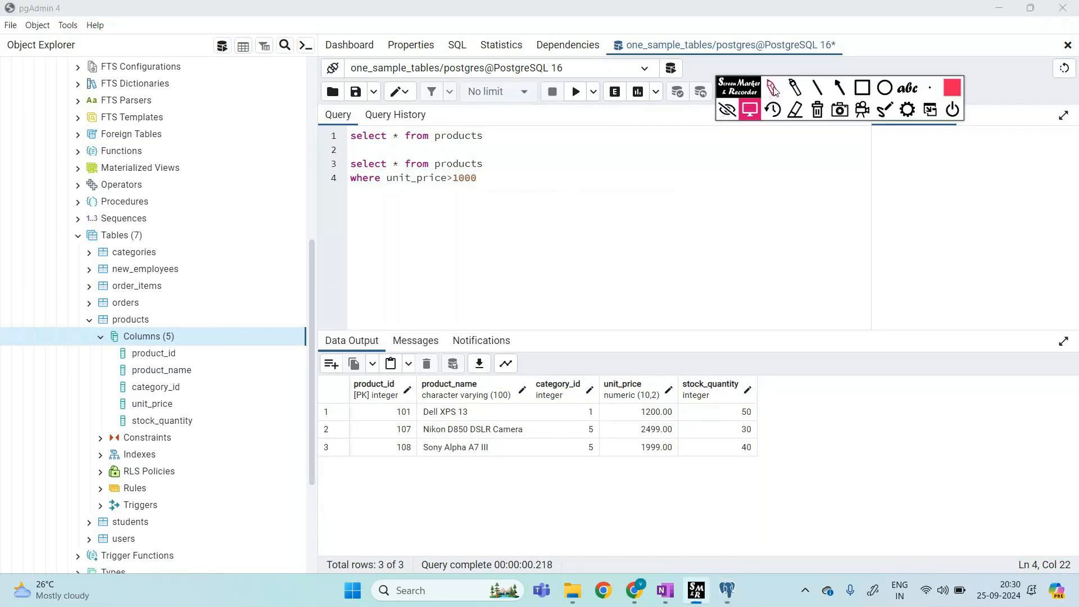
mouse_move(624, 401)
mouse_down()
mouse_move(683, 472)
mouse_move(687, 401)
mouse_move(618, 400)
mouse_move(646, 362)
mouse_up()
drag(655, 353, 680, 355)
mouse_move(597, 342)
mouse_down()
mouse_move(688, 368)
mouse_move(690, 323)
mouse_move(597, 340)
mouse_up()
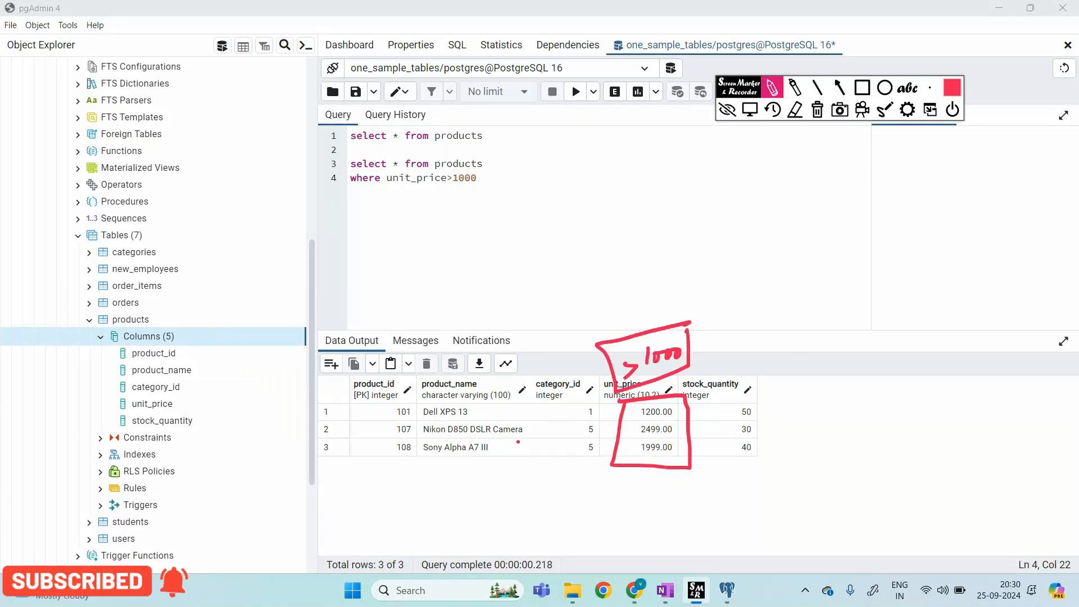
mouse_move(349, 198)
mouse_down()
mouse_move(475, 199)
mouse_move(483, 149)
mouse_move(348, 152)
mouse_move(333, 210)
mouse_up()
drag(531, 152, 528, 203)
drag(551, 186, 561, 190)
drag(558, 184, 554, 199)
drag(600, 192, 598, 207)
mouse_move(594, 194)
mouse_down()
mouse_move(632, 212)
mouse_move(602, 180)
mouse_move(615, 179)
mouse_move(670, 210)
mouse_move(706, 212)
mouse_move(659, 200)
mouse_move(684, 215)
mouse_move(730, 204)
mouse_move(734, 228)
mouse_move(778, 207)
mouse_move(819, 210)
mouse_up()
Step: Erase the mistaken word, finish the two-line handwritten note, then clear all annotations
click(795, 110)
click(773, 88)
mouse_move(870, 189)
mouse_down()
mouse_move(875, 216)
mouse_move(910, 209)
mouse_up()
mouse_move(755, 254)
mouse_down()
mouse_move(796, 250)
mouse_move(784, 281)
mouse_up()
mouse_move(824, 251)
mouse_down()
mouse_move(894, 247)
mouse_move(906, 258)
mouse_move(911, 245)
mouse_up()
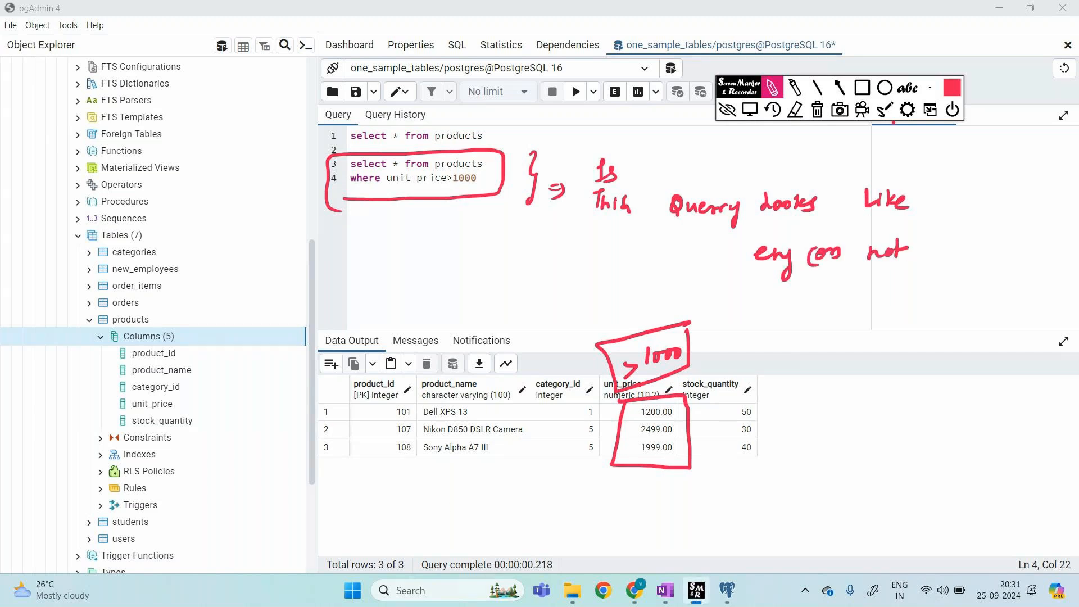
click(817, 110)
click(728, 110)
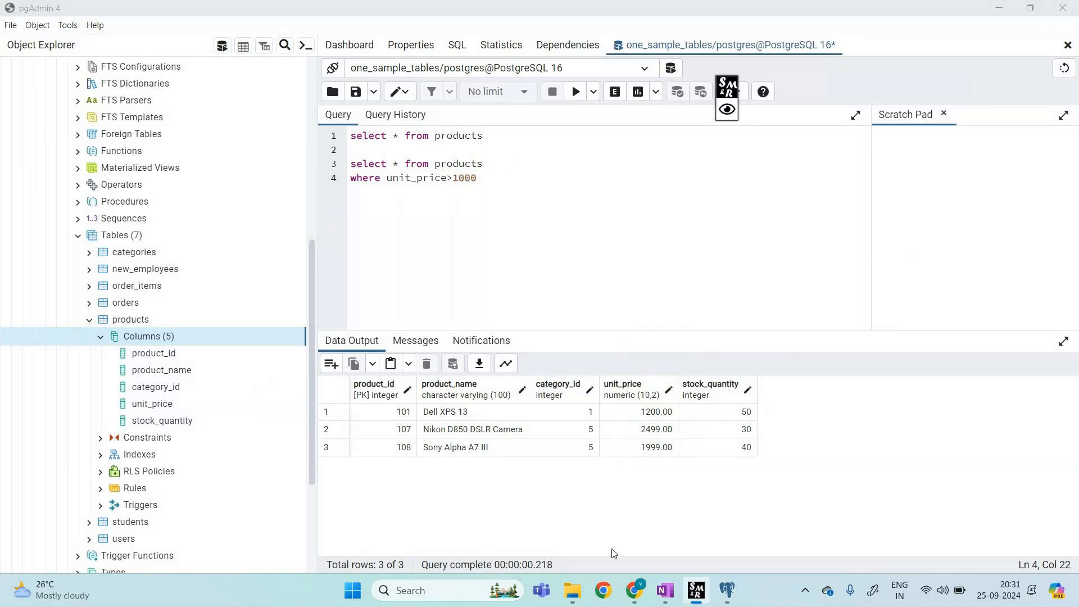
Step: Bring the Book 7 workbook window forward, then switch to the GoTo meeting view
mouse_move(634, 591)
click(589, 557)
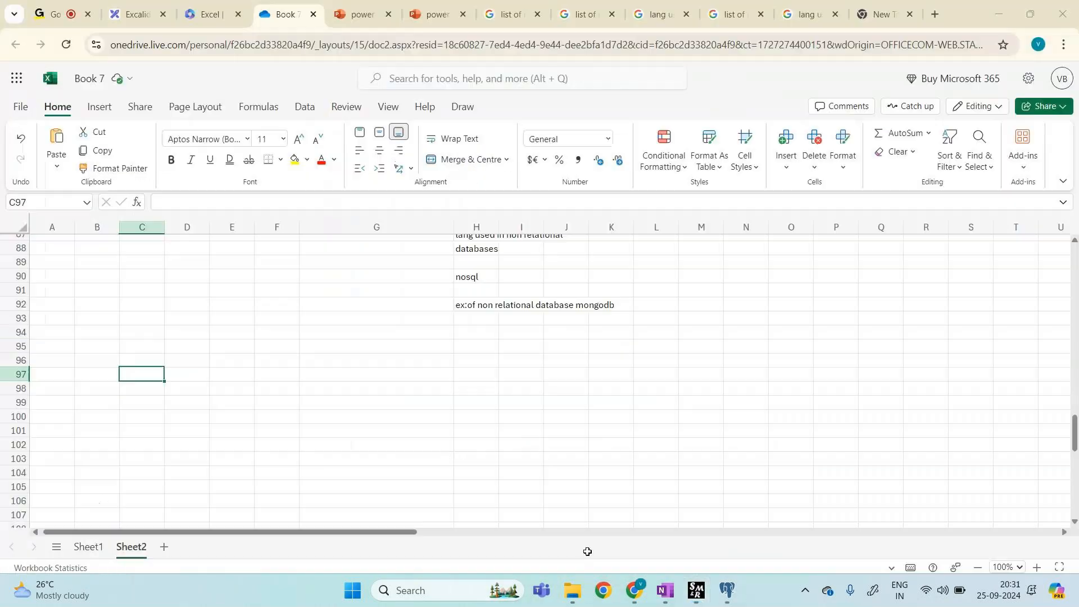
click(62, 3)
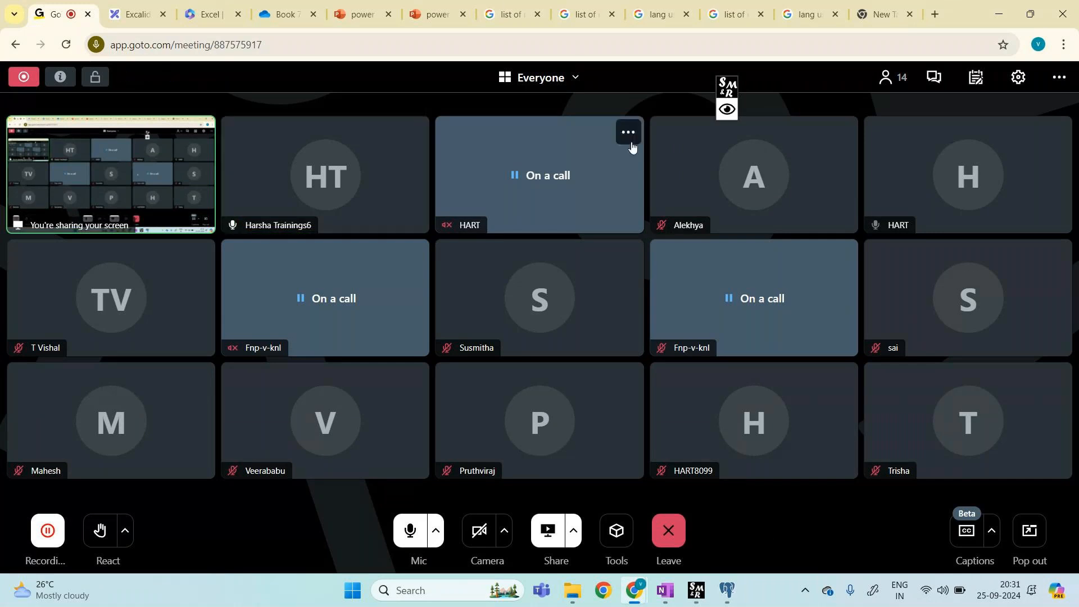
Step: Switch to the 'list of relational databases' results and scroll through them
click(504, 4)
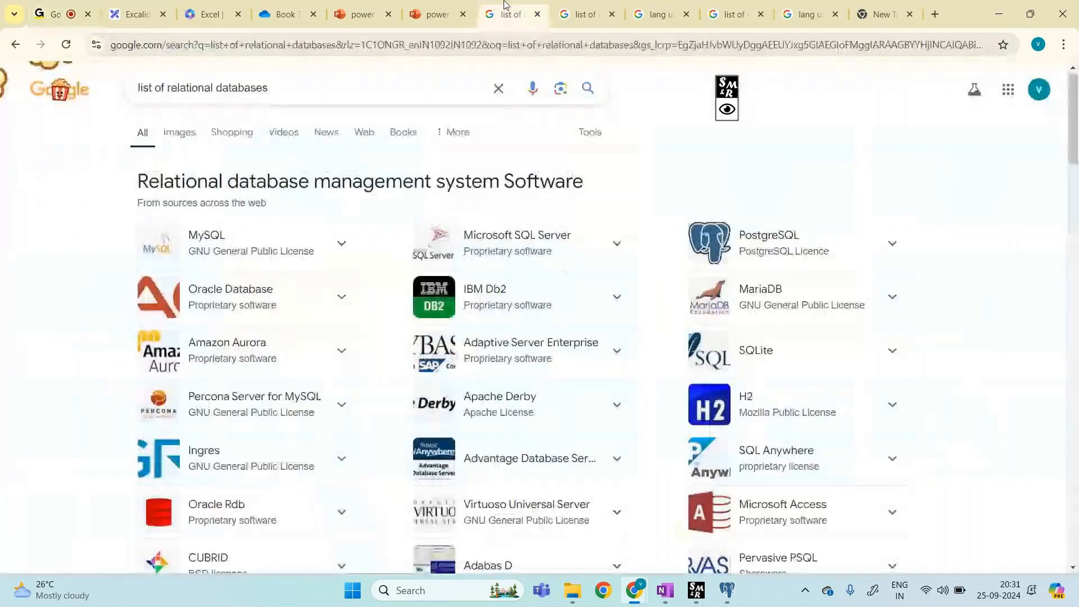
scroll(521, 353, down, 8)
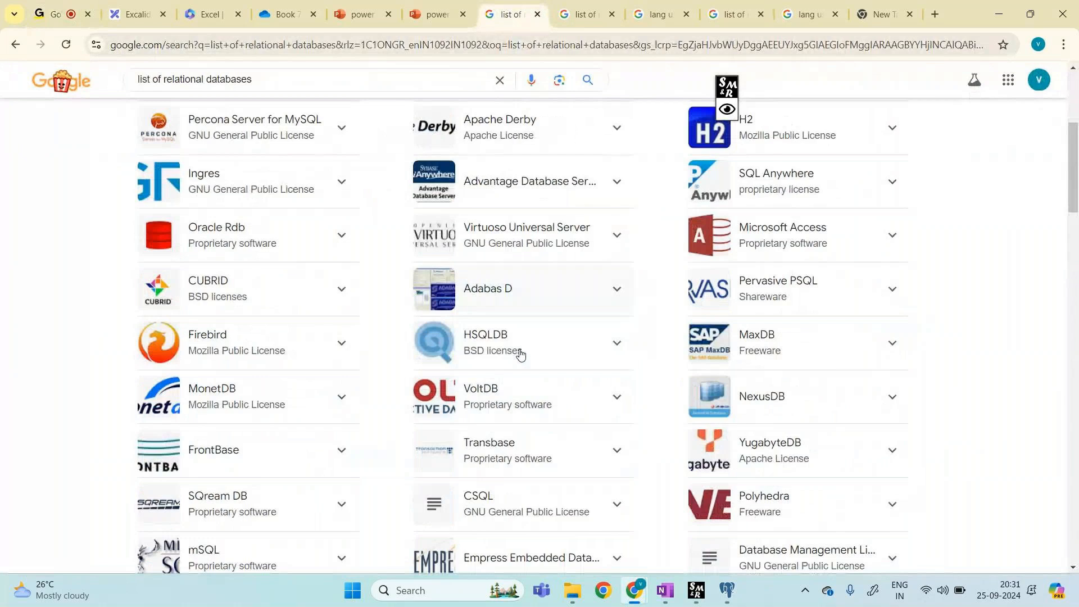
scroll(521, 353, up, 9)
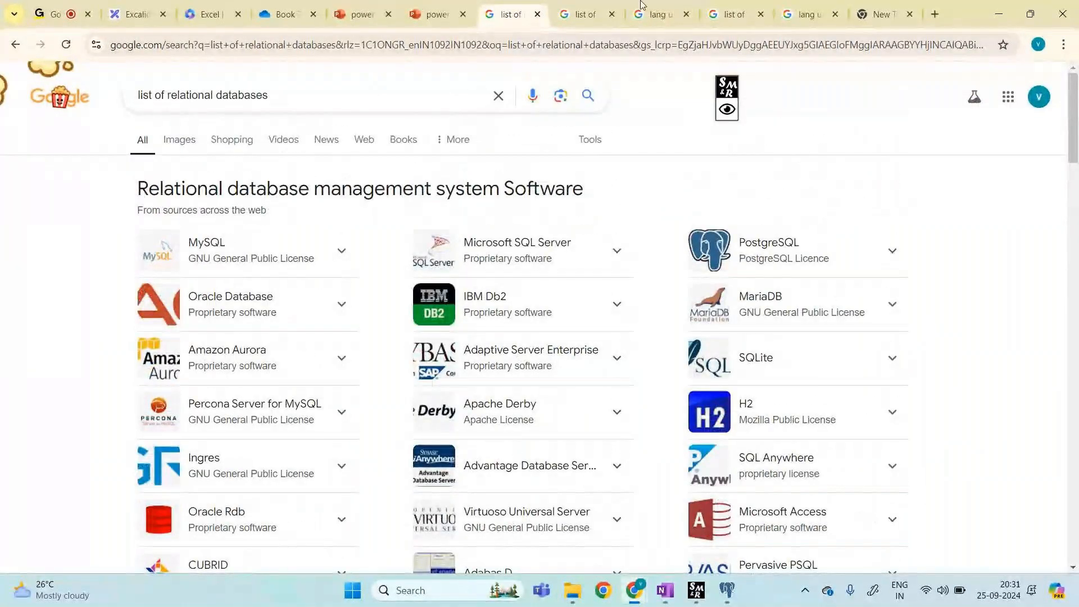
Step: Circle the PostgreSQL and Microsoft SQL Server entries with a note, then clear the ink
click(726, 110)
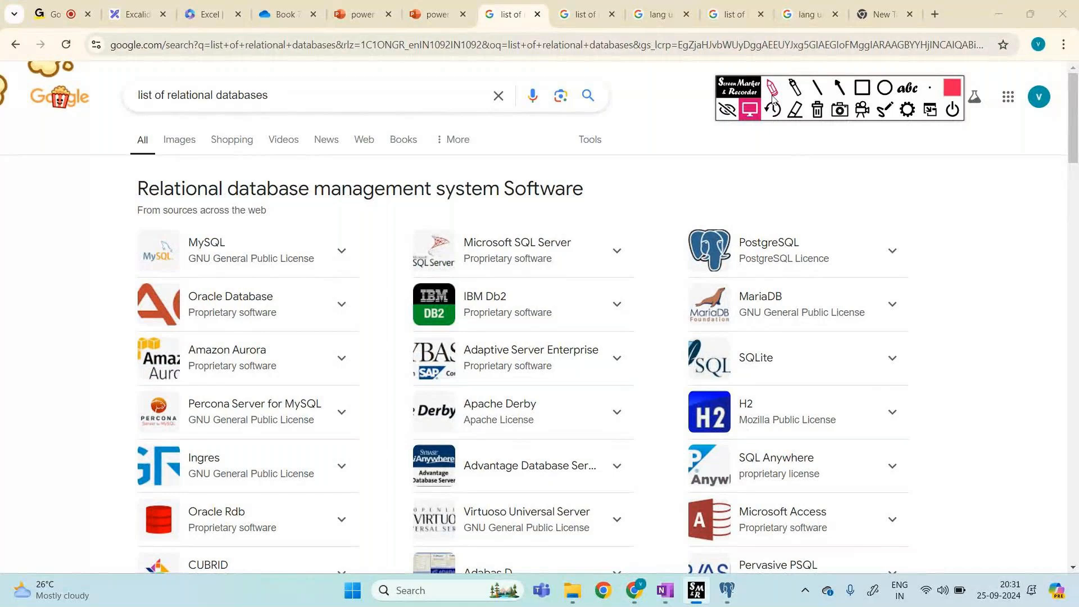
drag(690, 194, 681, 271)
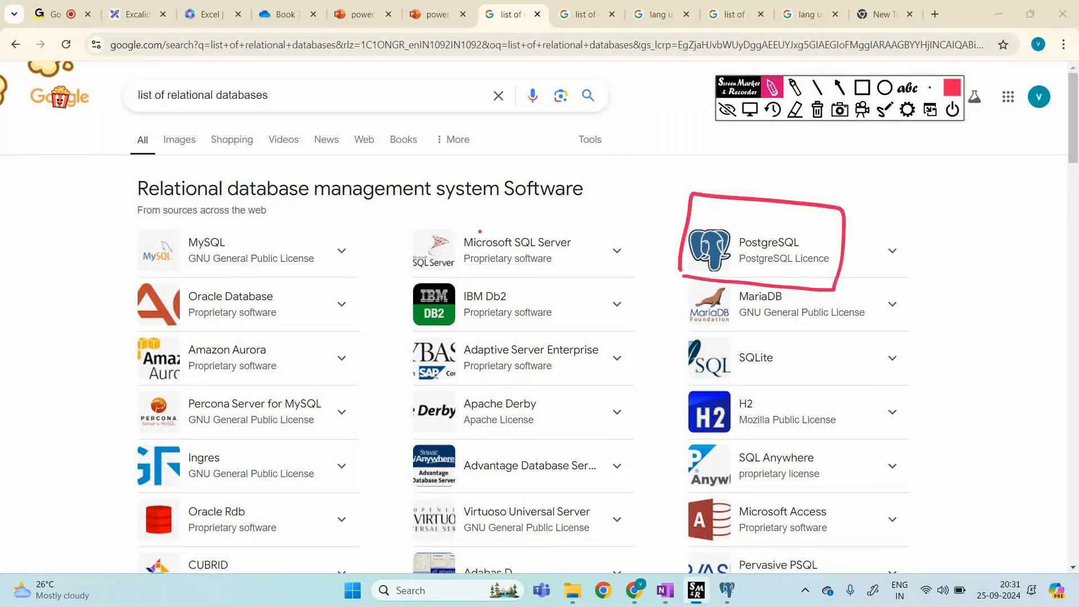
mouse_move(423, 274)
mouse_down()
mouse_move(587, 256)
mouse_move(543, 213)
mouse_move(406, 216)
mouse_move(445, 270)
mouse_up()
drag(497, 209, 553, 178)
mouse_move(547, 147)
mouse_down()
mouse_move(556, 164)
mouse_move(617, 169)
mouse_move(639, 185)
mouse_up()
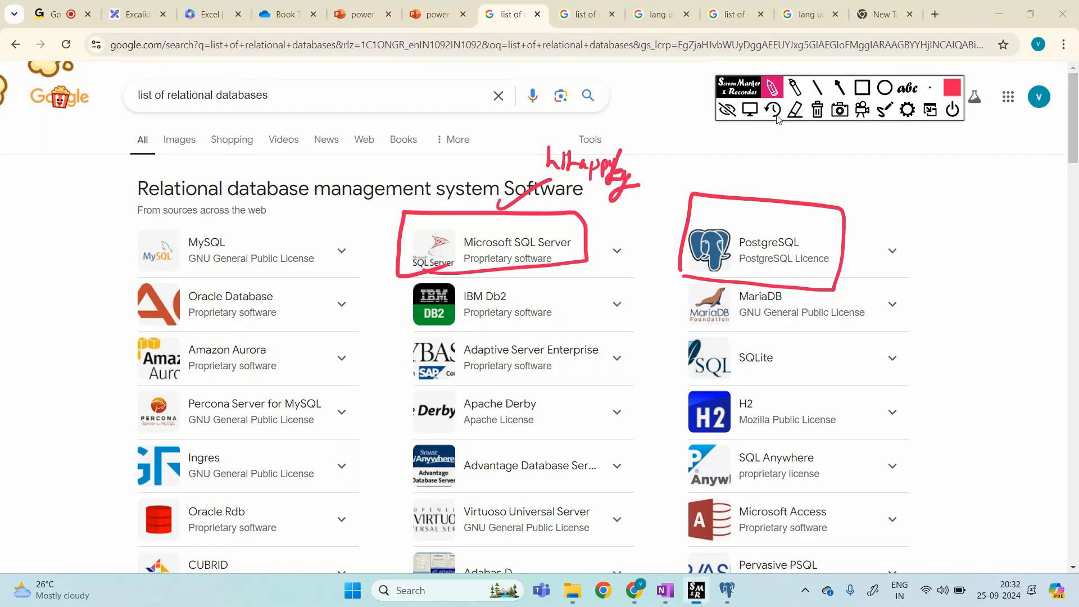
click(814, 110)
Step: Handwrite a 'hit apply' note above Microsoft SQL Server
drag(512, 231, 529, 222)
drag(521, 216, 523, 228)
drag(540, 210, 548, 224)
drag(552, 217, 565, 217)
drag(576, 216, 592, 219)
mouse_move(599, 203)
mouse_down()
mouse_move(602, 220)
mouse_move(623, 218)
mouse_up()
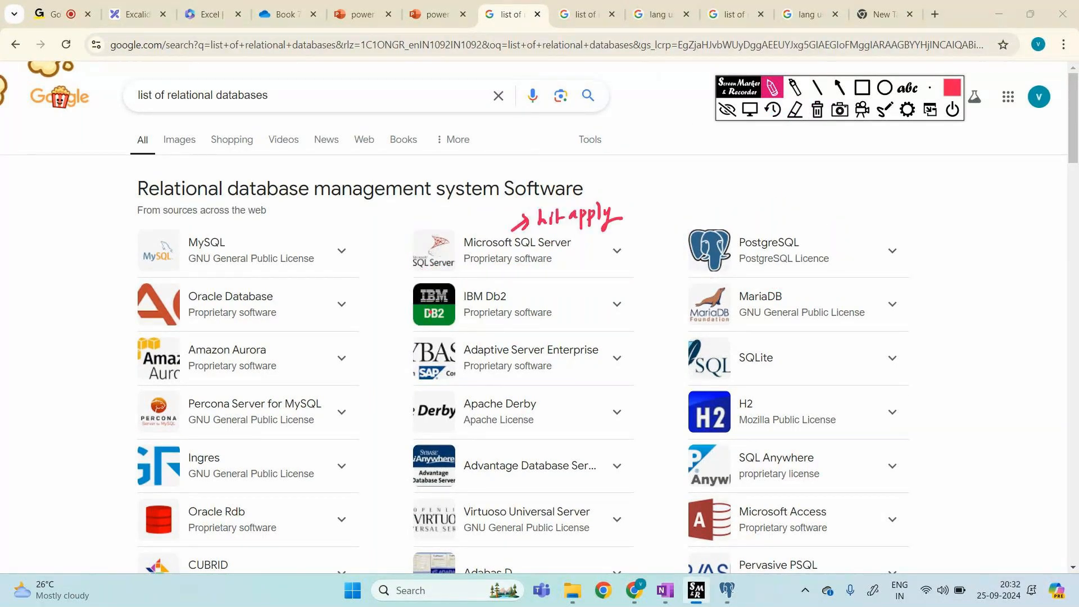
Step: Box PostgreSQL with a note and arrow, bracket MySQL, then clear all annotations
mouse_move(683, 219)
mouse_down()
mouse_move(680, 287)
mouse_move(865, 213)
mouse_move(691, 217)
mouse_up()
drag(763, 191, 766, 206)
mouse_move(821, 161)
mouse_down()
mouse_move(811, 182)
mouse_move(929, 193)
mouse_up()
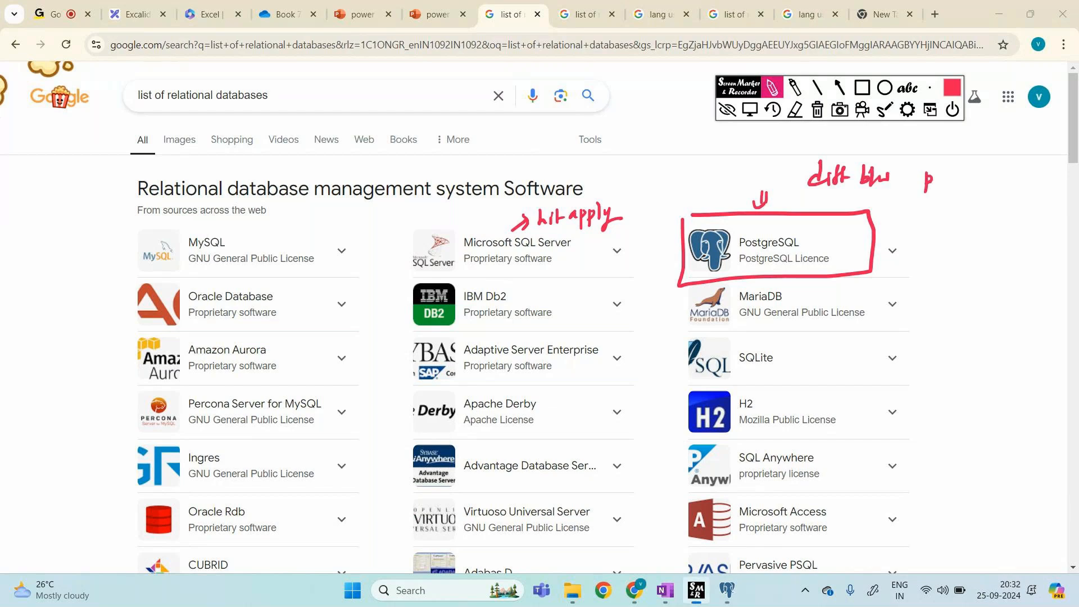
drag(929, 171, 925, 205)
drag(894, 225, 895, 241)
mouse_move(162, 223)
mouse_down()
mouse_move(343, 262)
mouse_move(147, 271)
mouse_move(186, 210)
mouse_up()
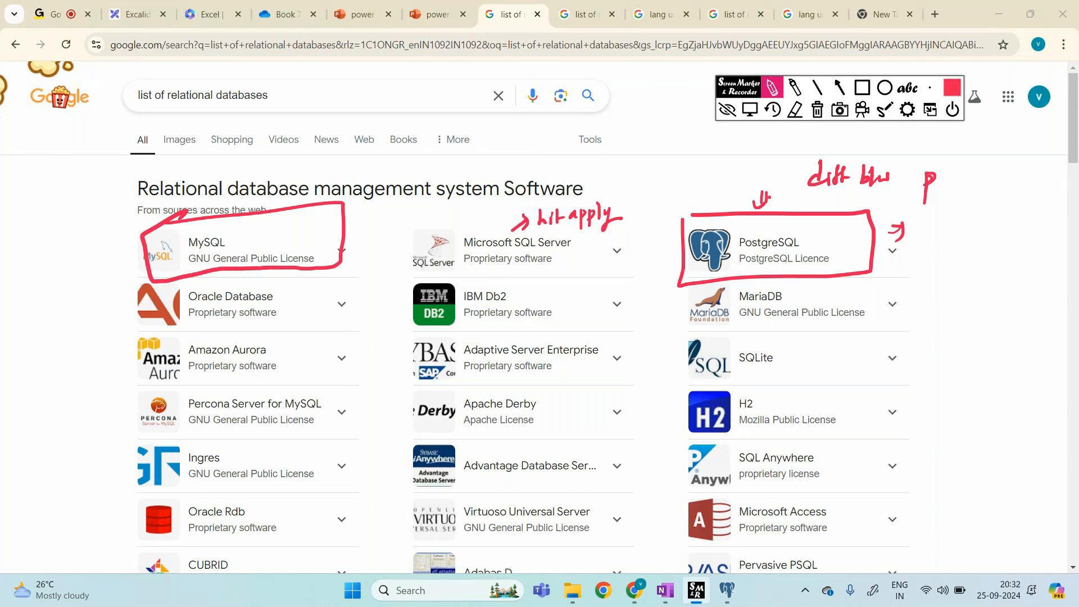
mouse_move(109, 217)
mouse_down()
mouse_move(98, 245)
mouse_move(107, 280)
mouse_up()
click(818, 110)
click(727, 110)
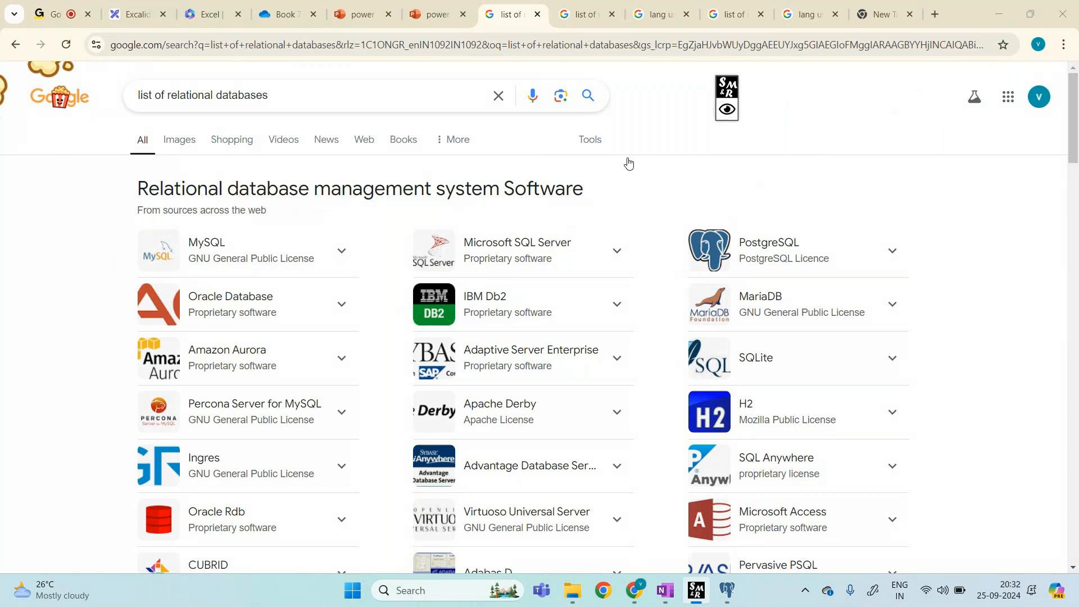
scroll(629, 163, down, 9)
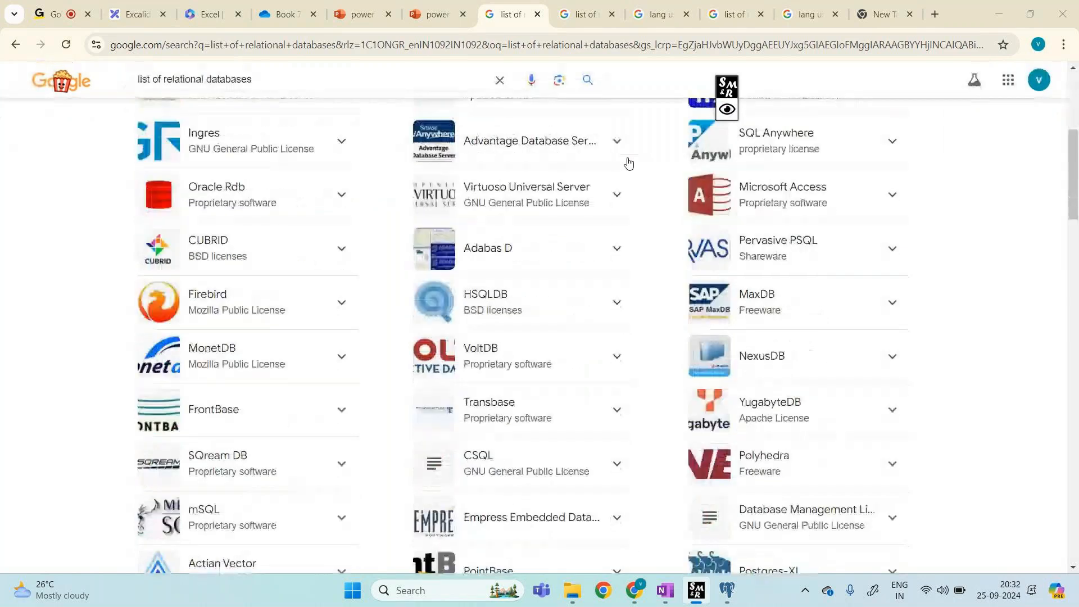
right_click(629, 163)
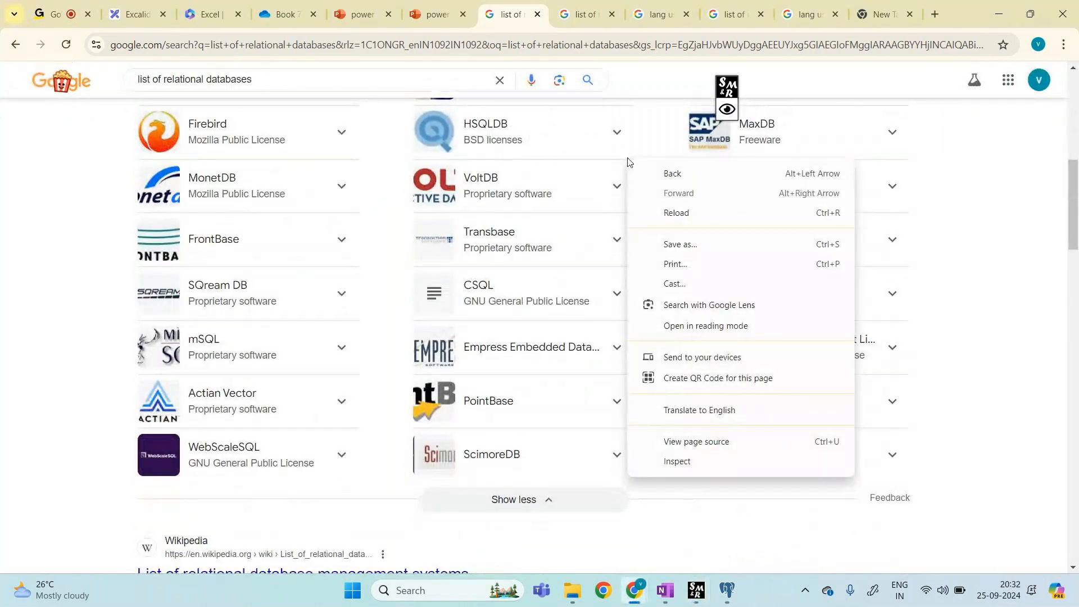
click(79, 237)
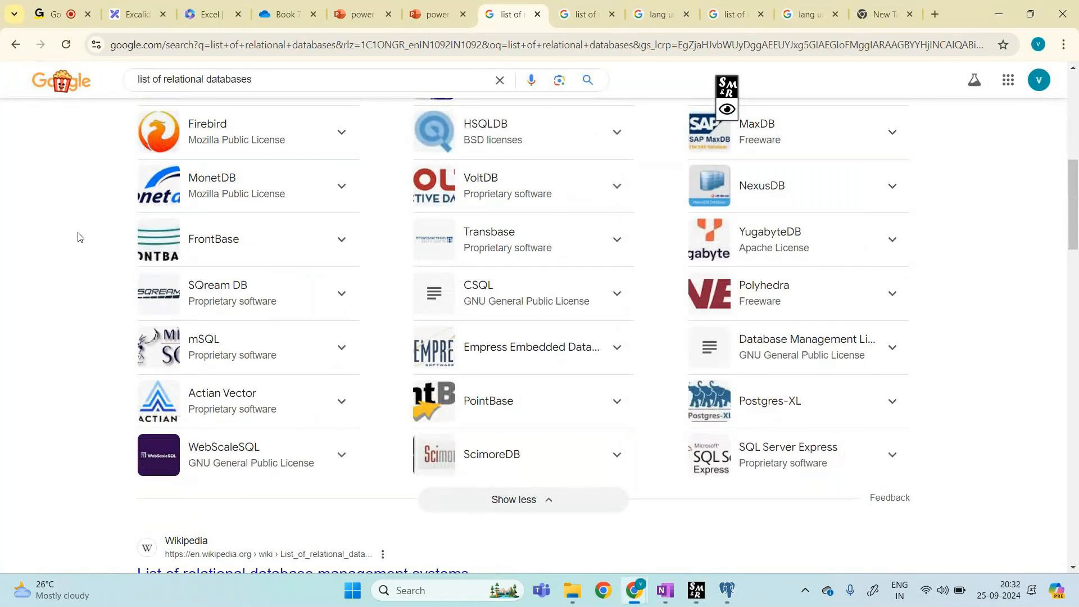
click(727, 107)
click(772, 88)
mouse_move(721, 198)
mouse_down()
mouse_move(796, 200)
mouse_move(706, 161)
mouse_move(804, 163)
mouse_move(837, 195)
mouse_up()
click(807, 211)
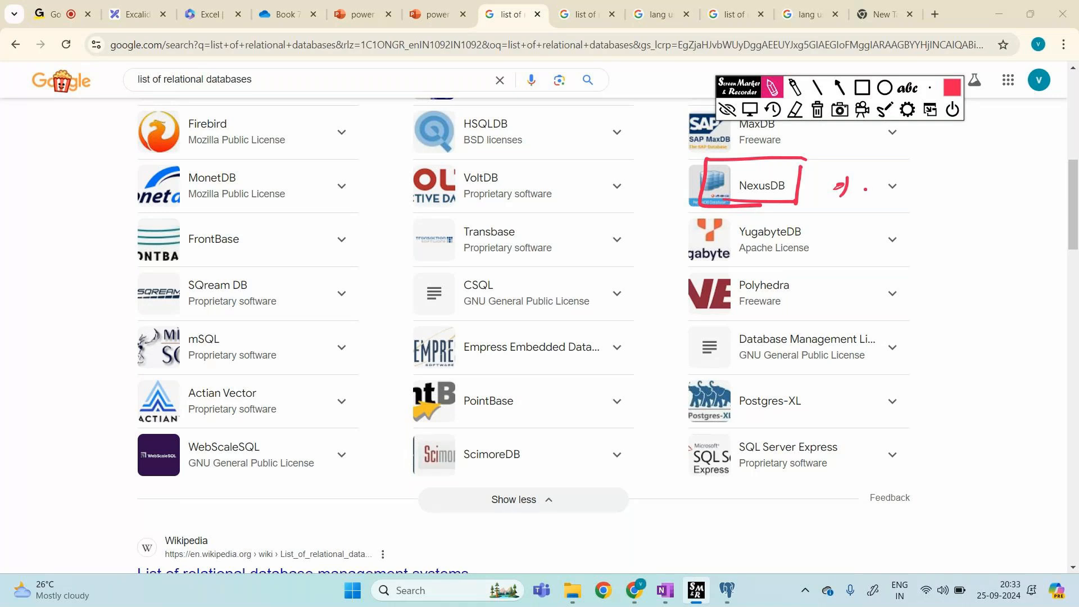
mouse_move(897, 172)
mouse_down()
mouse_move(916, 188)
mouse_move(954, 179)
mouse_move(859, 172)
mouse_up()
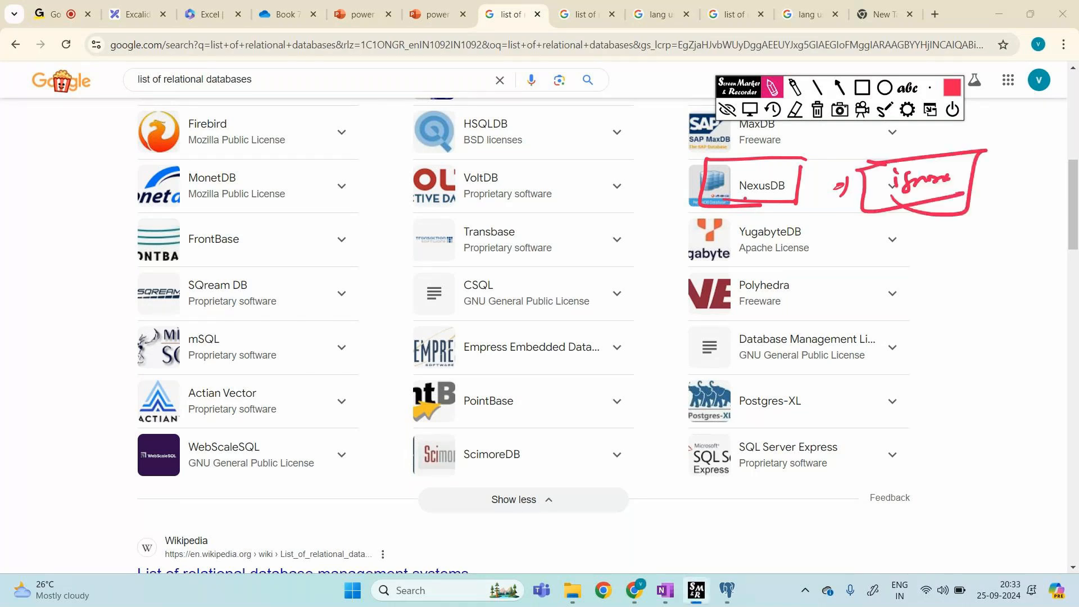
drag(675, 189, 687, 199)
drag(690, 190, 660, 221)
click(729, 110)
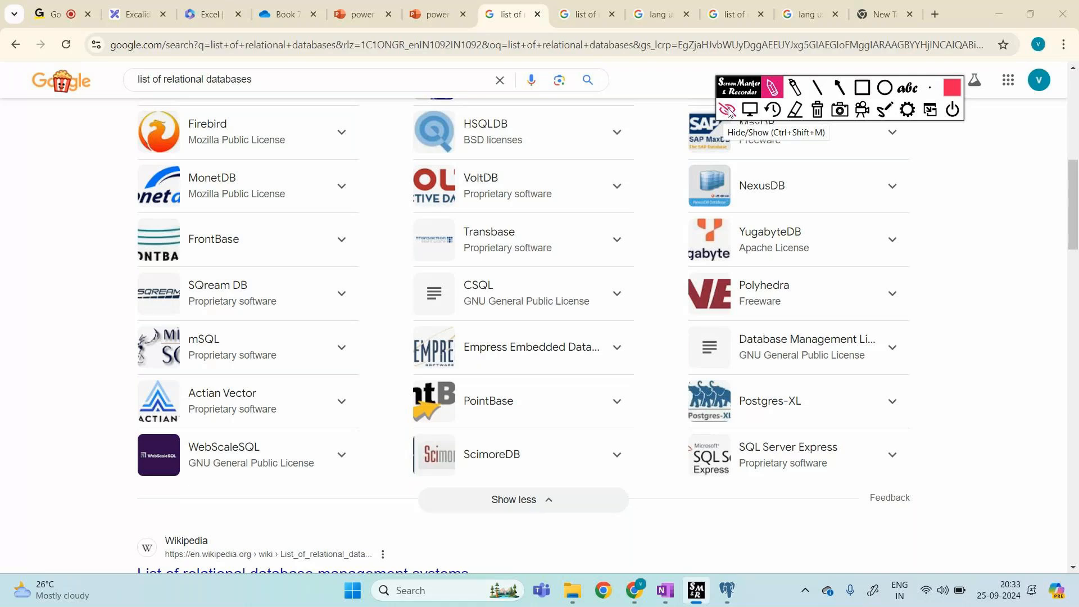
click(728, 111)
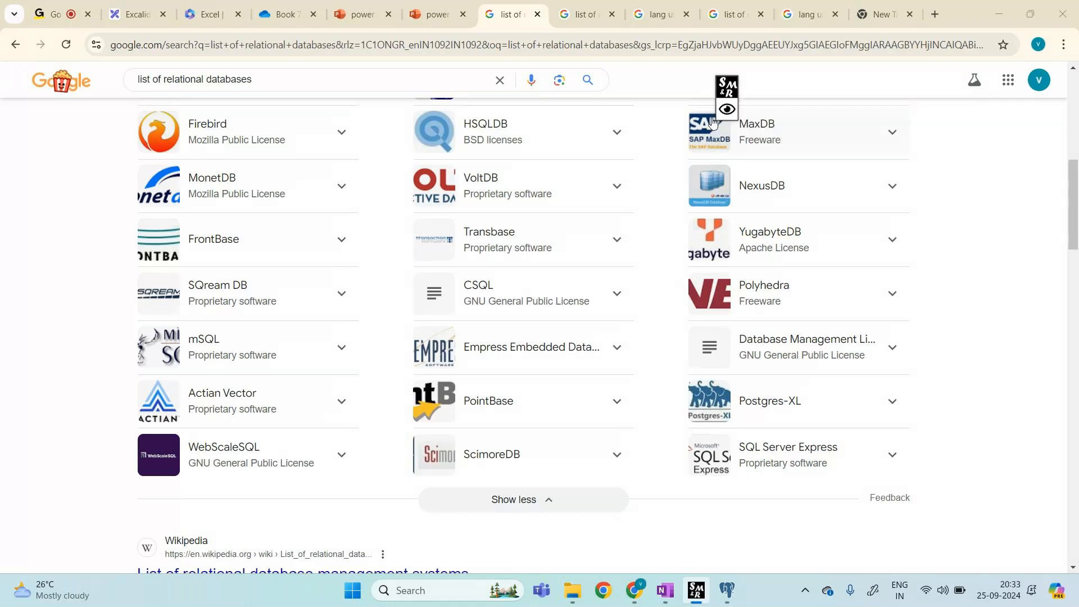
mouse_move(738, 574)
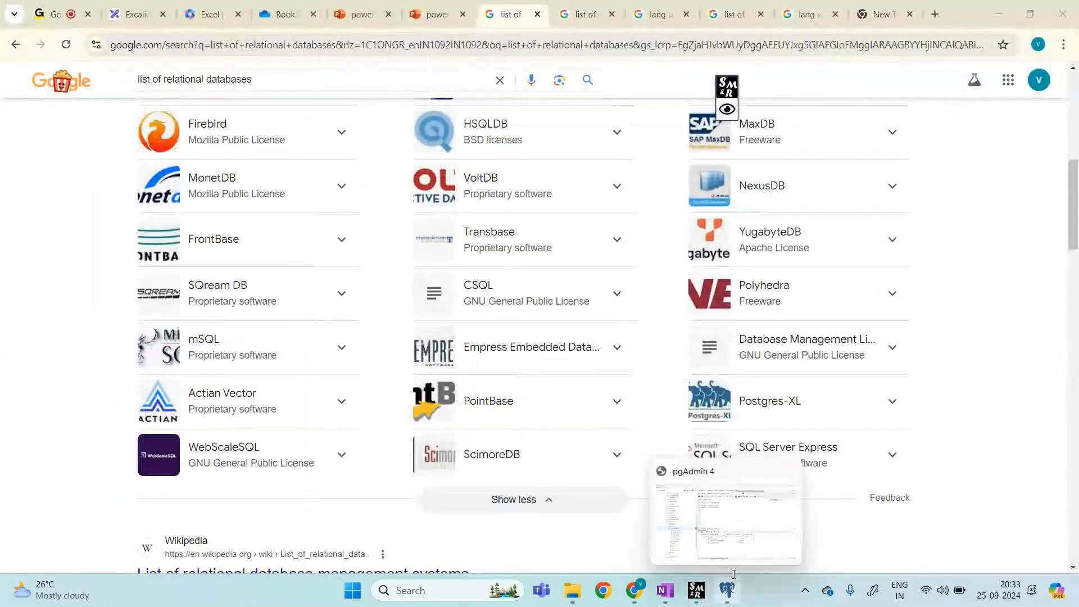
Step: In pgAdmin, mark the product_id and product_name headers, clear the ink, then return to the browser
click(714, 500)
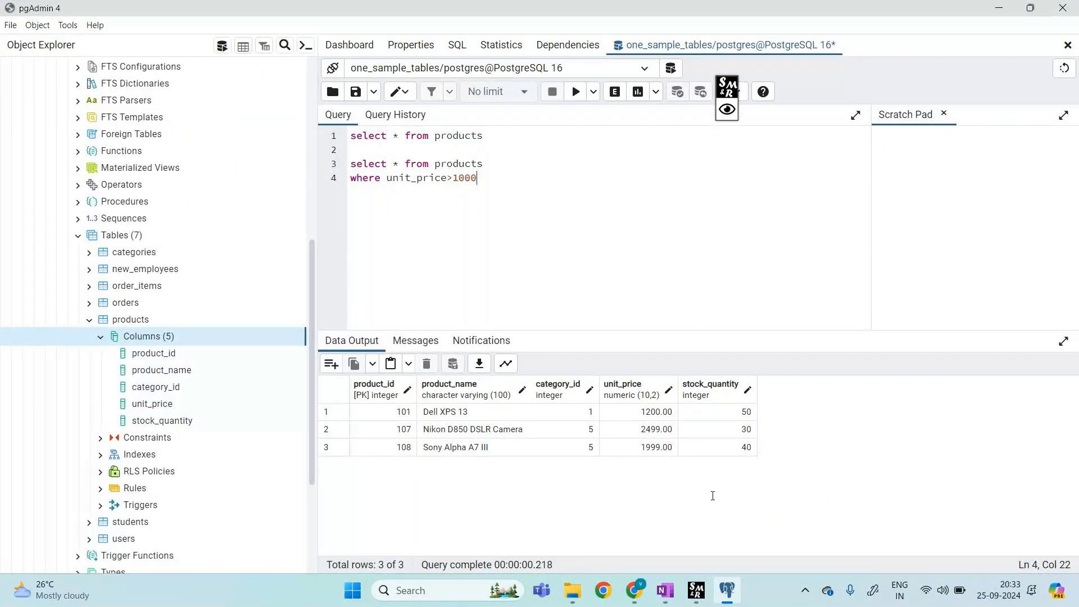
click(727, 109)
mouse_move(362, 401)
mouse_down()
mouse_move(400, 401)
mouse_move(397, 367)
mouse_move(371, 369)
mouse_move(332, 413)
mouse_up()
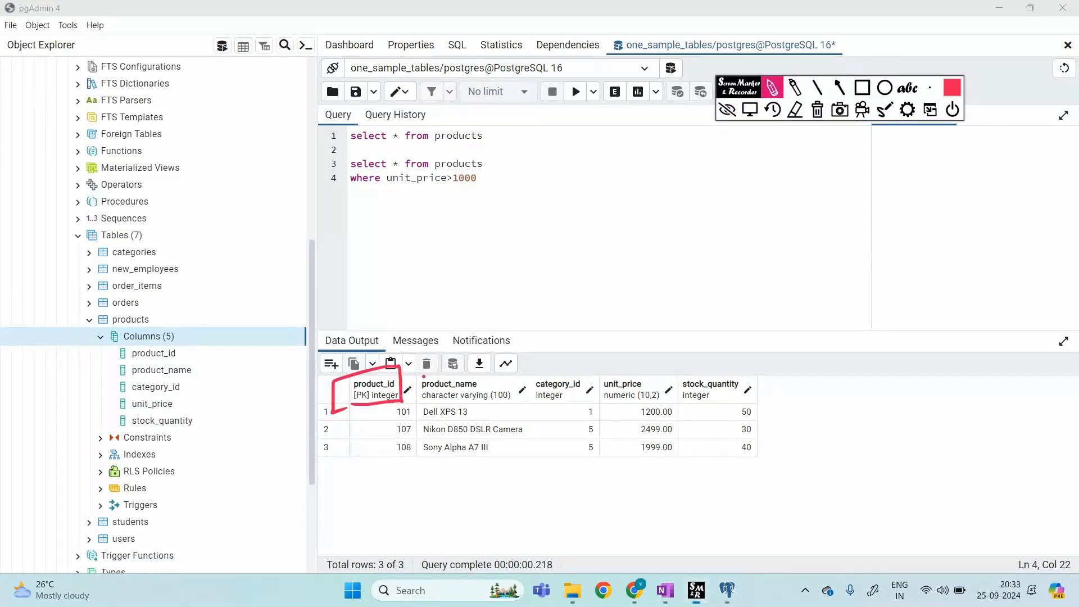
drag(415, 400, 485, 368)
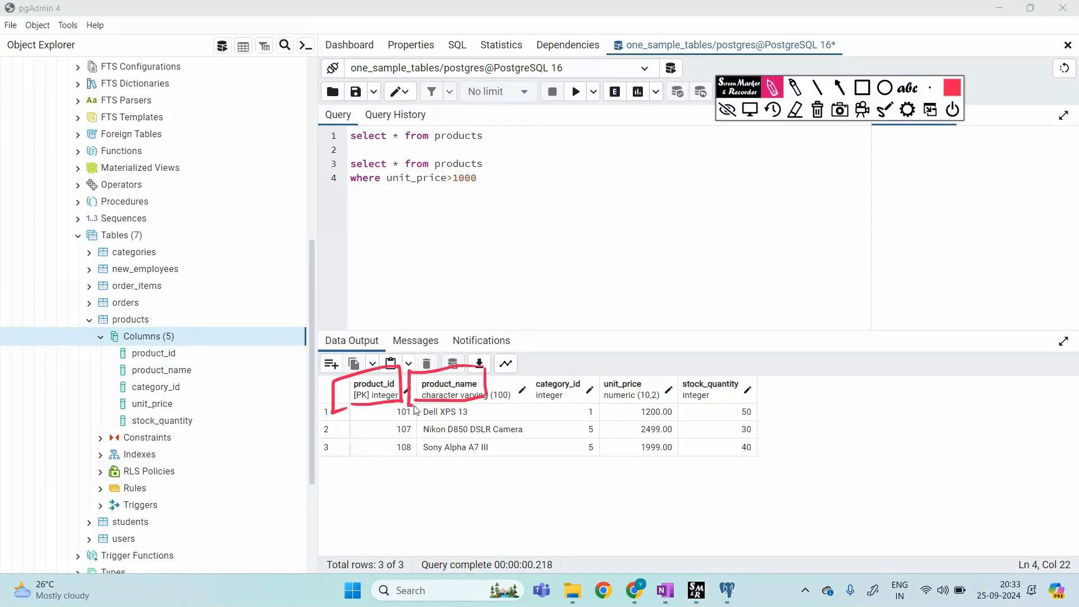
click(728, 110)
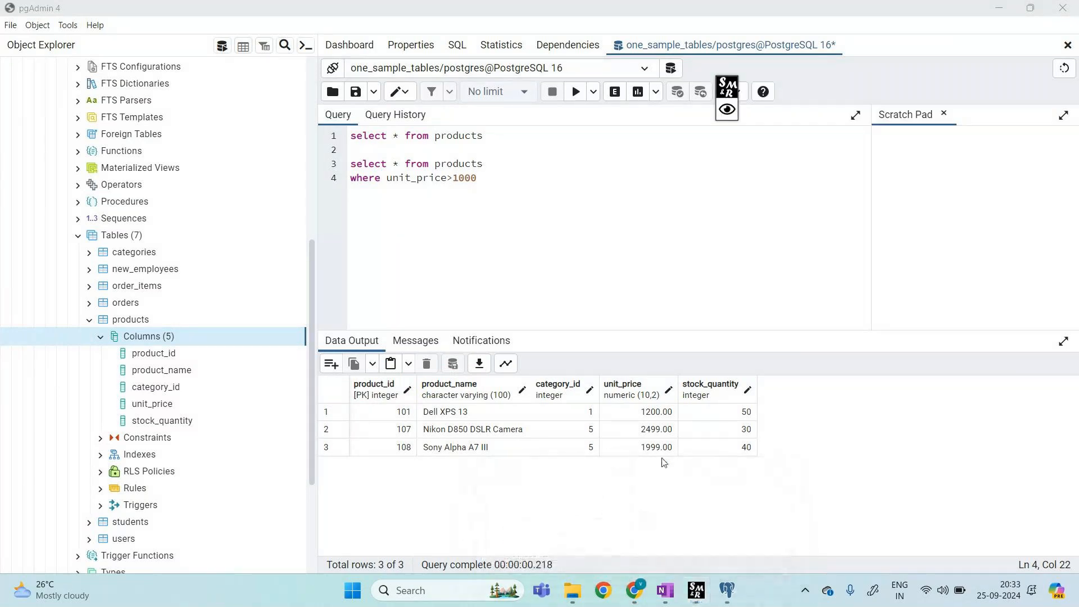
mouse_move(634, 590)
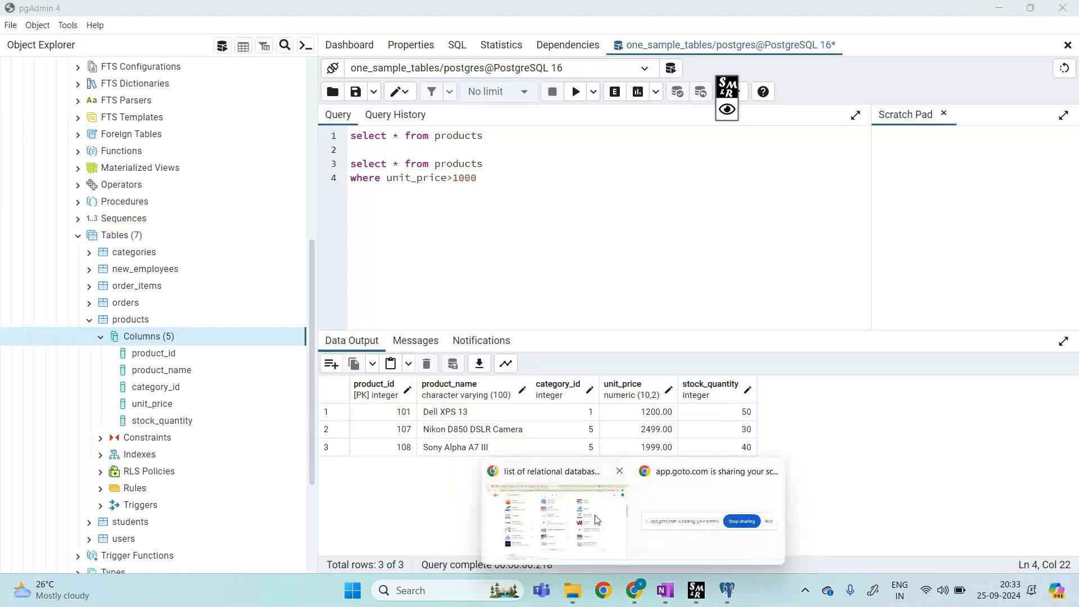
click(599, 522)
Step: In Book 7, enter 'creation of tables' in C99 and 'datatypes in postgresql' in C100
click(304, 6)
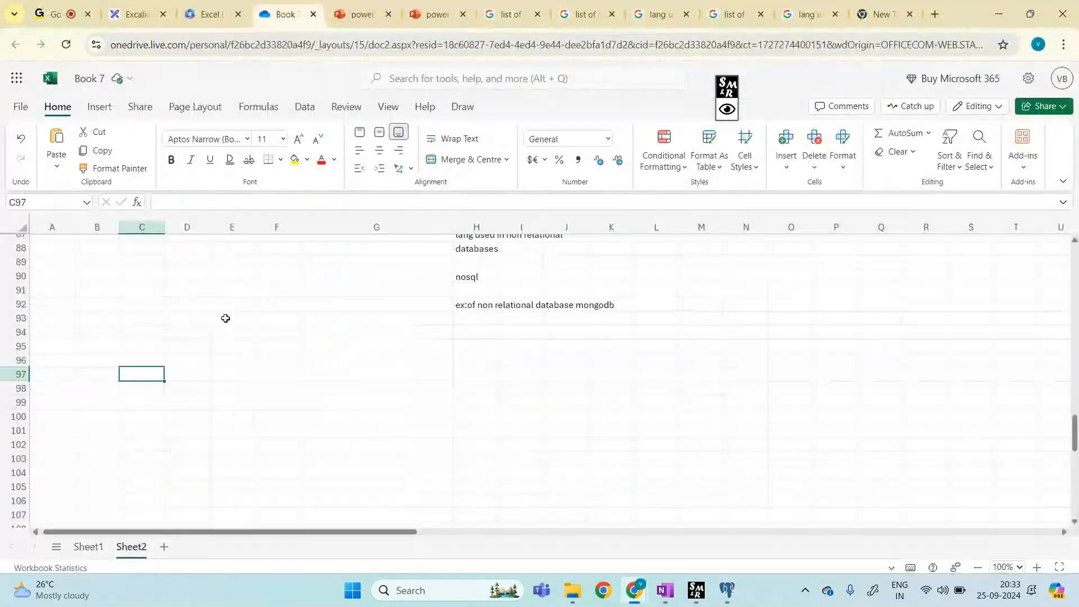
click(149, 401)
text(crea)
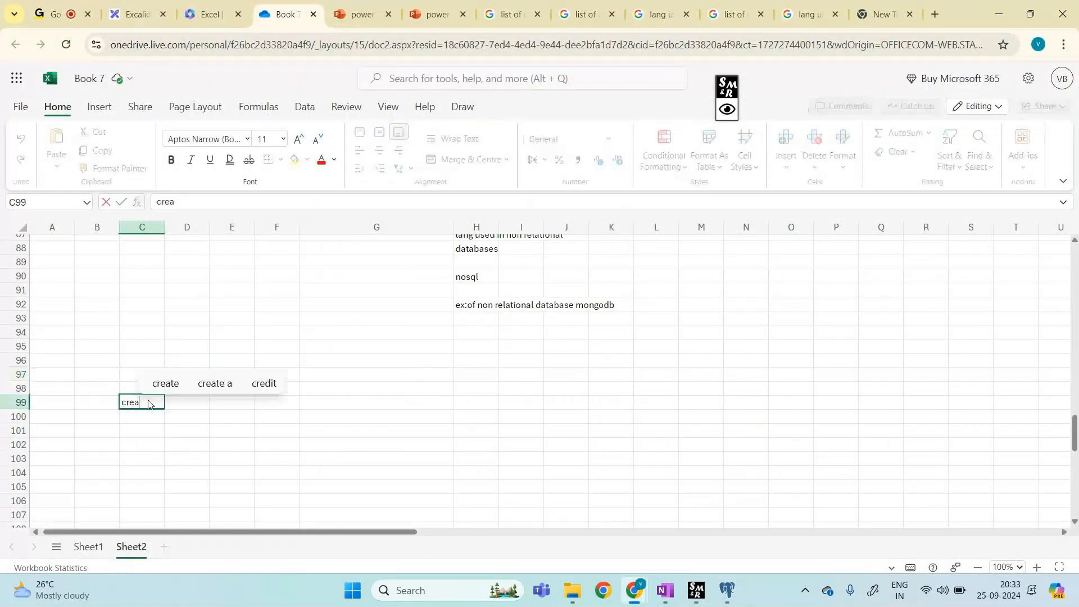
text(tion of tables)
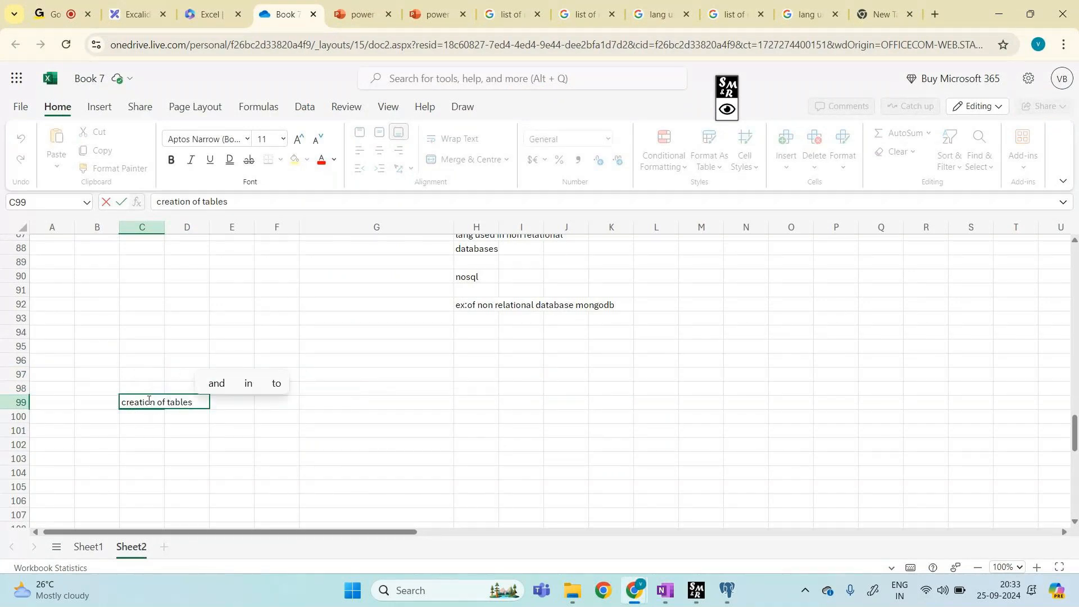
key(Return)
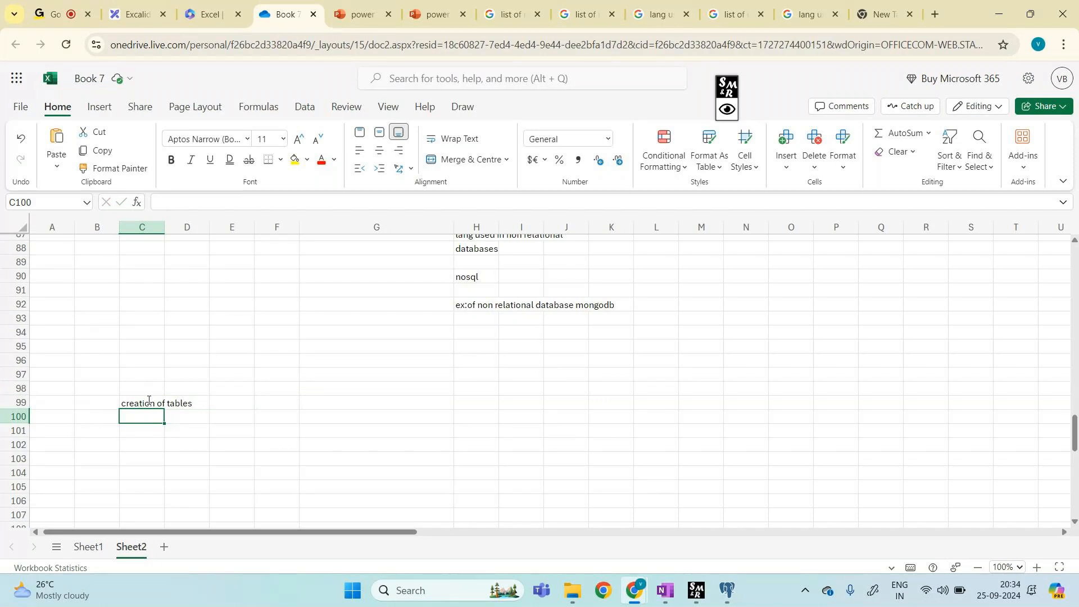
text(datatypes in po)
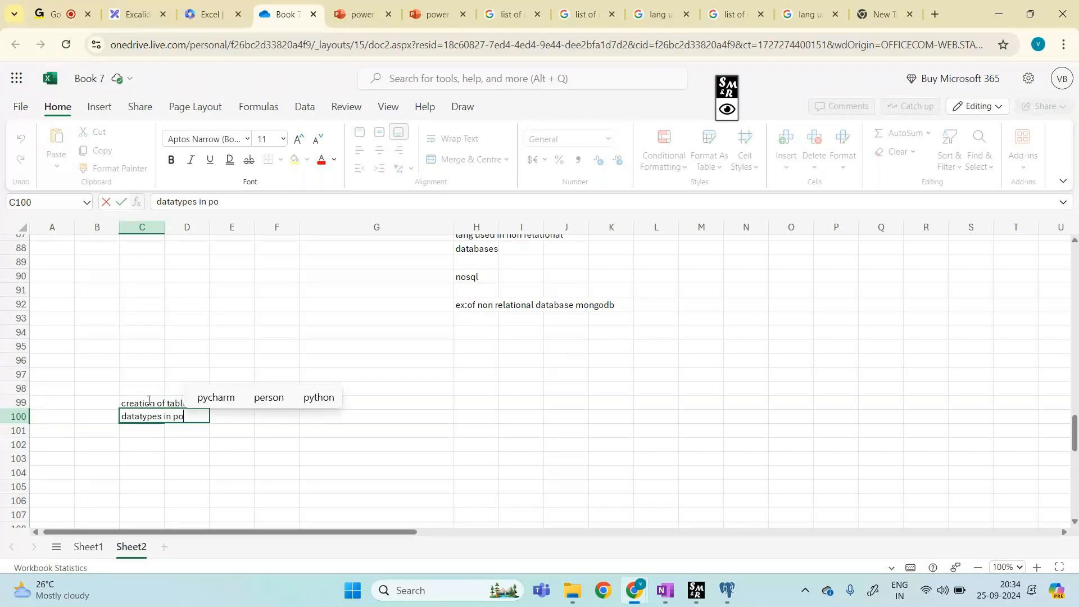
text(s)
text(tgresql)
key(Return)
key(Return)
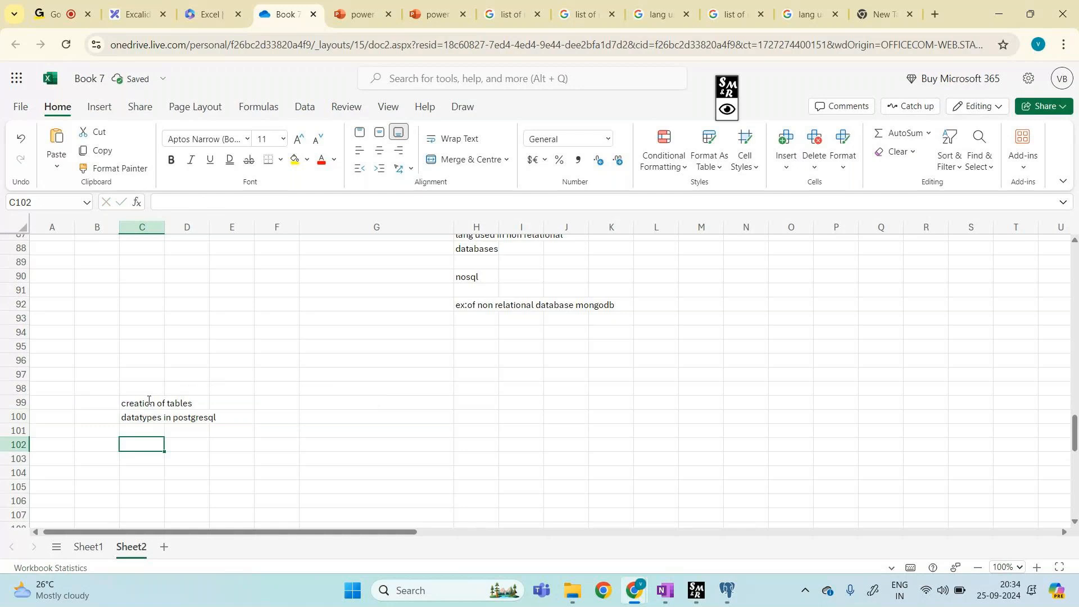
Step: Enter the note 'here is diff and in power bi is also diff' in F100
click(276, 418)
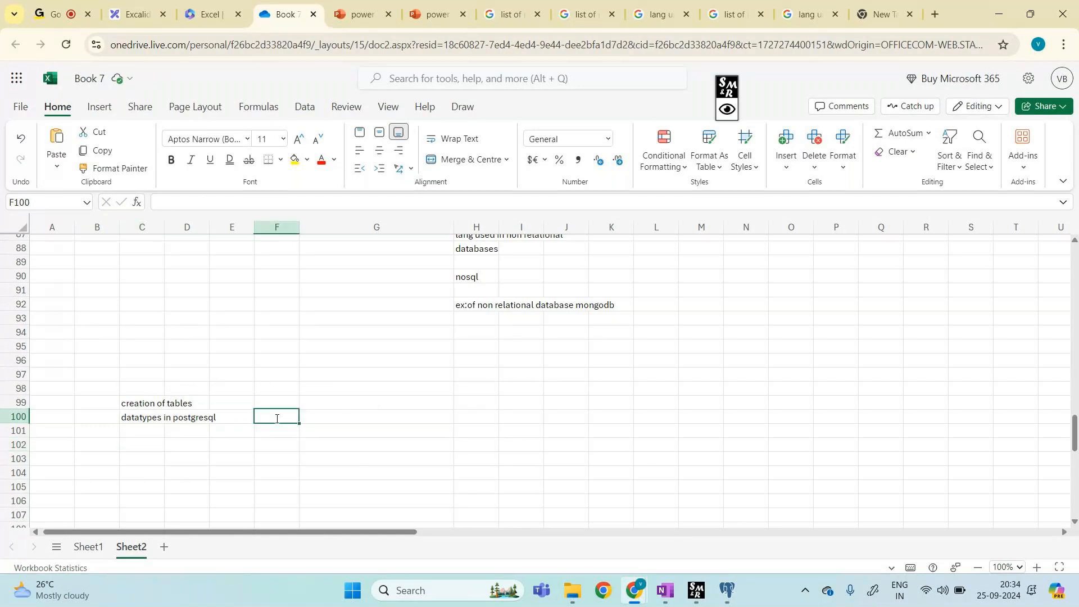
text(here)
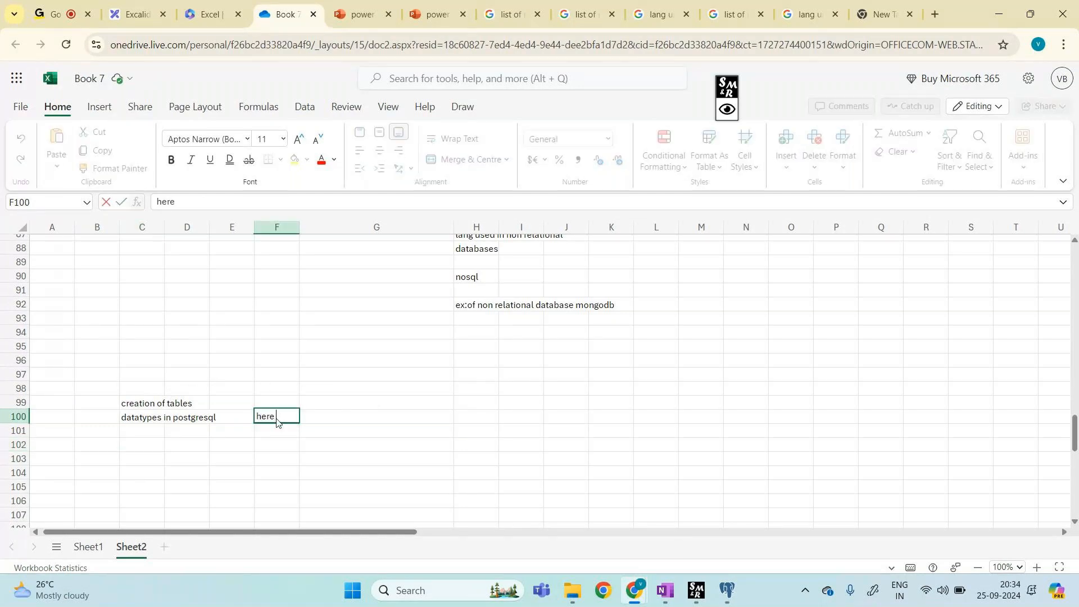
text( is diff and)
text(in power bi is also d)
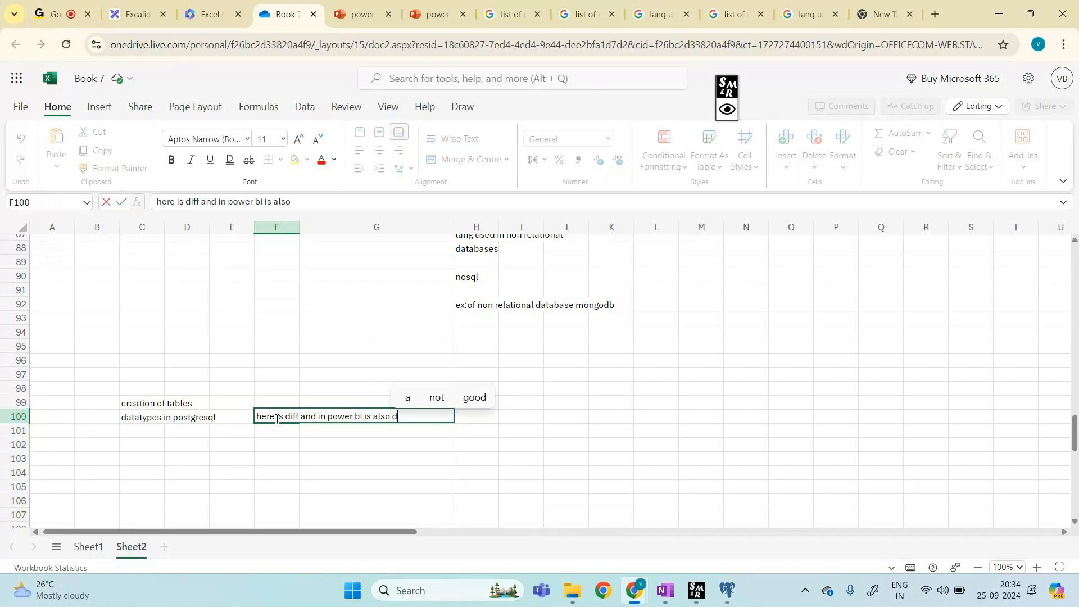
text(iff)
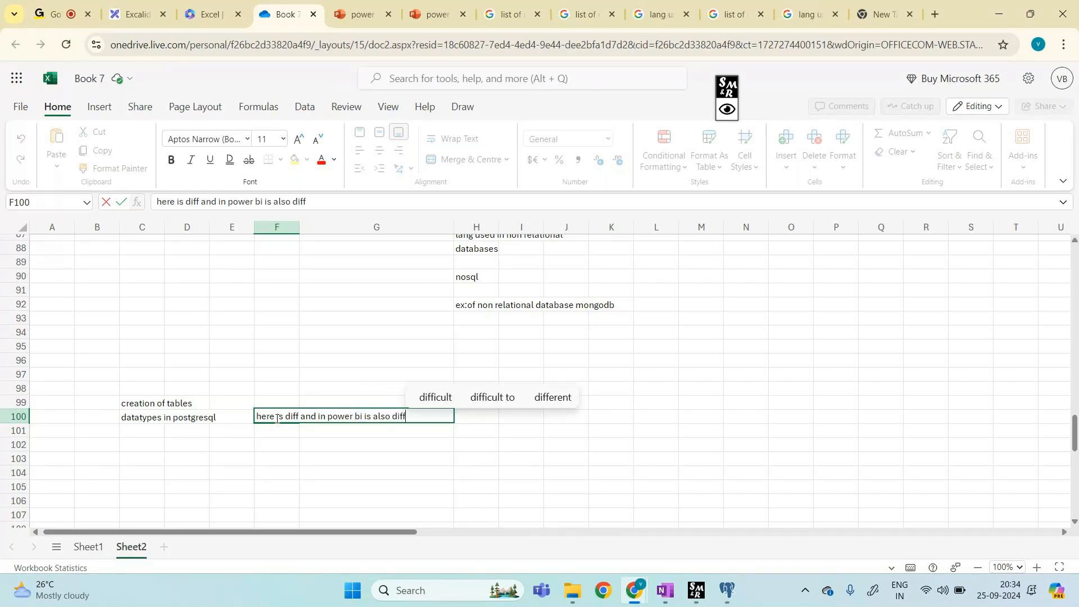
click(330, 460)
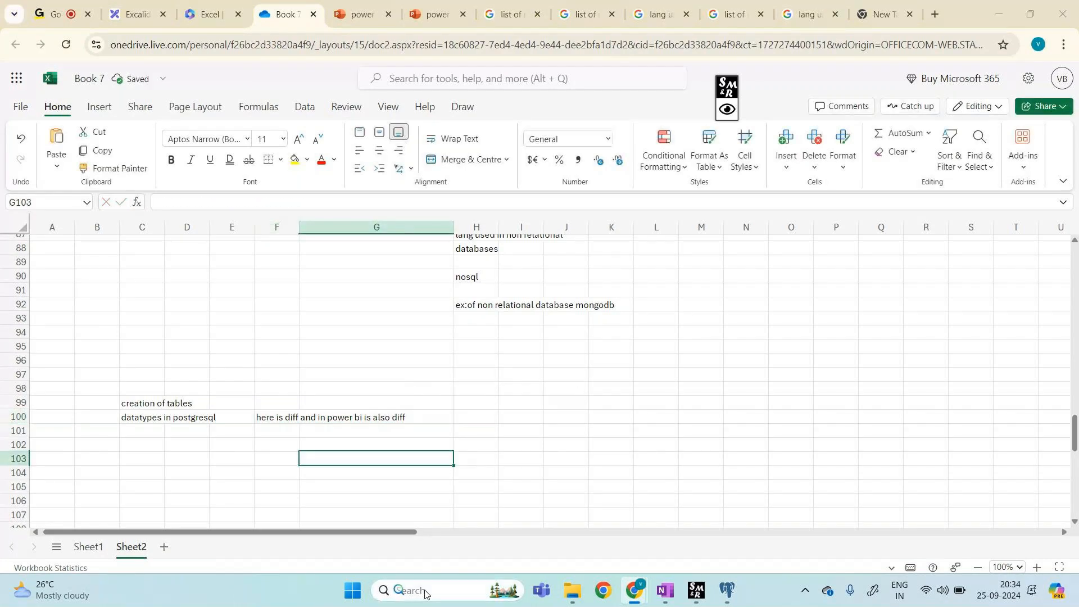
click(425, 592)
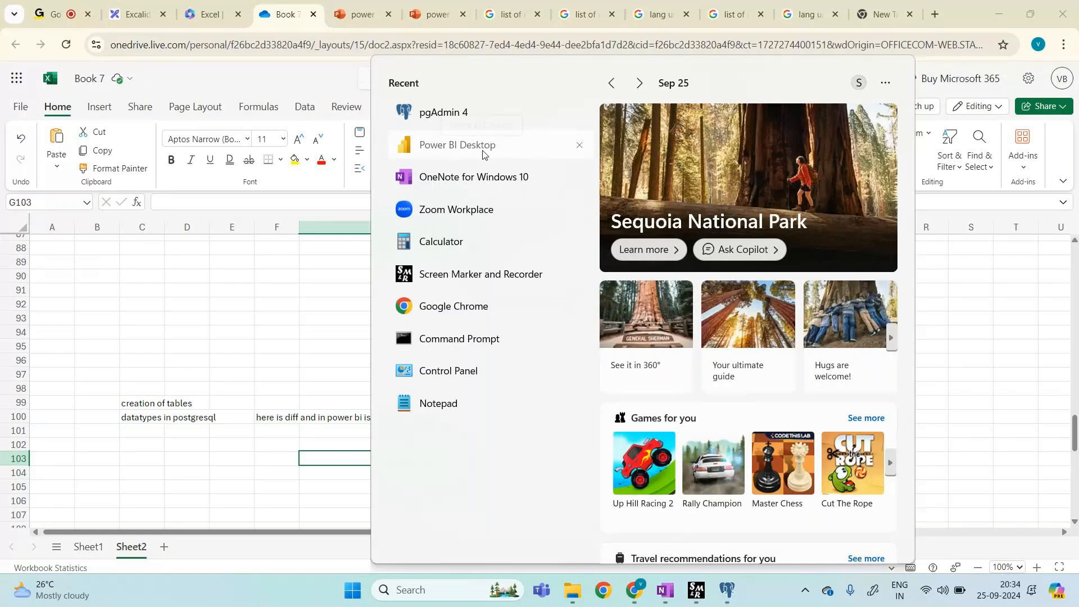
Step: Launch Power BI Desktop from the Start menu's recent apps and return to the Excel sheet
click(483, 154)
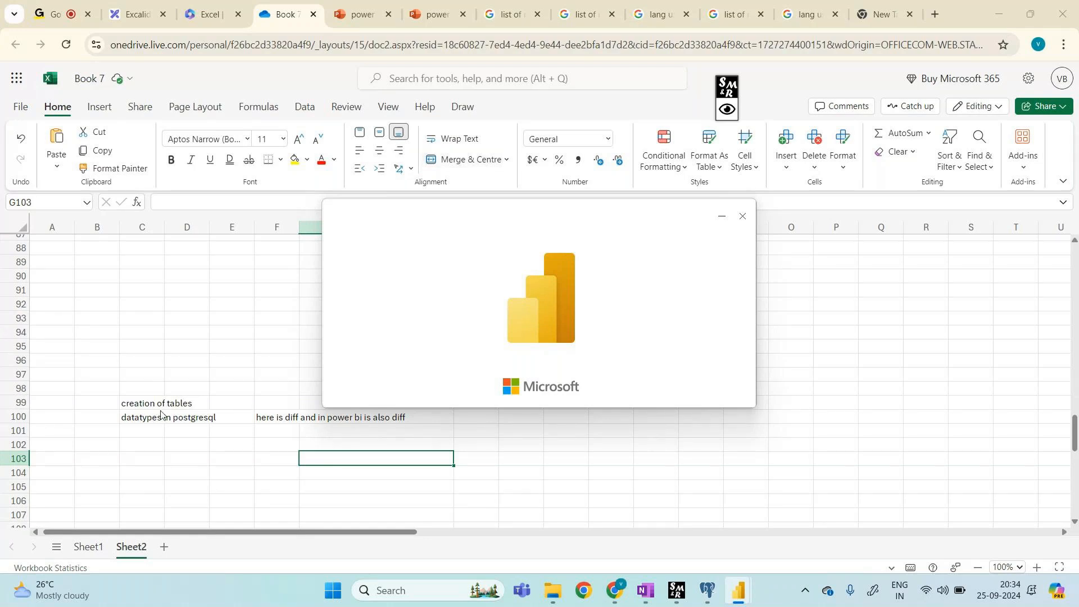
click(139, 440)
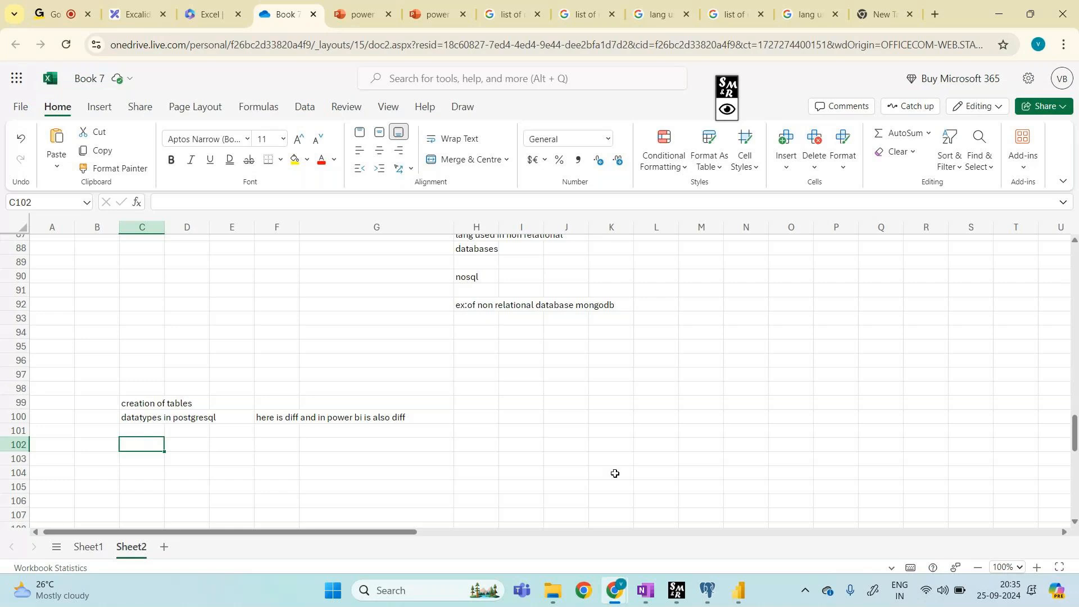
Step: In pgAdmin, select and run 'select * from products' to list all products
mouse_move(708, 590)
click(714, 538)
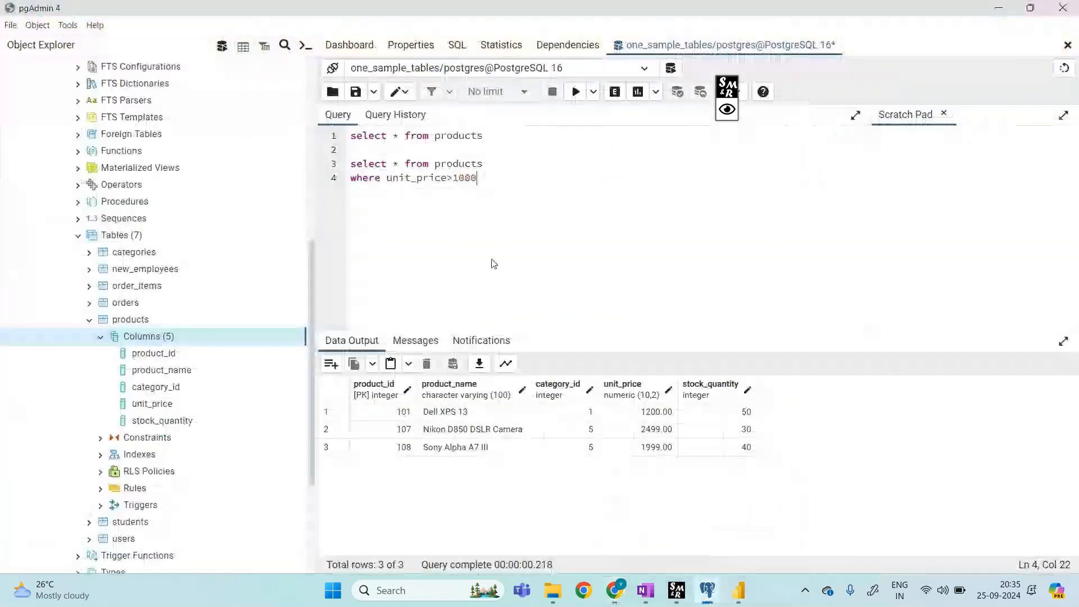
triple_click(491, 140)
click(577, 99)
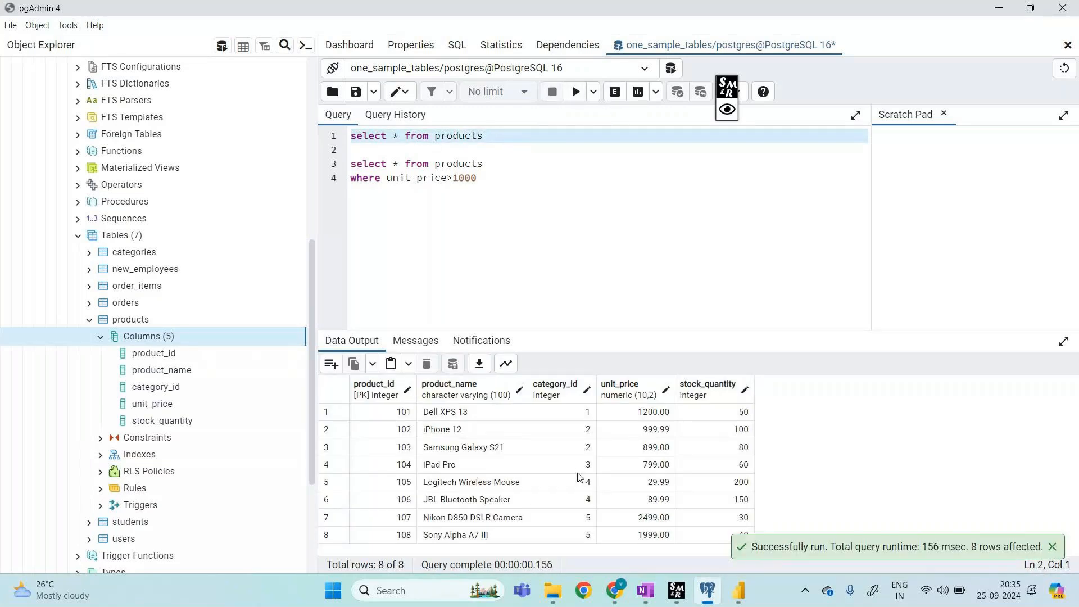
Step: With the annotation pen, circle the 8 of 8 row count and write '8 of 8' beside it
click(729, 109)
click(773, 85)
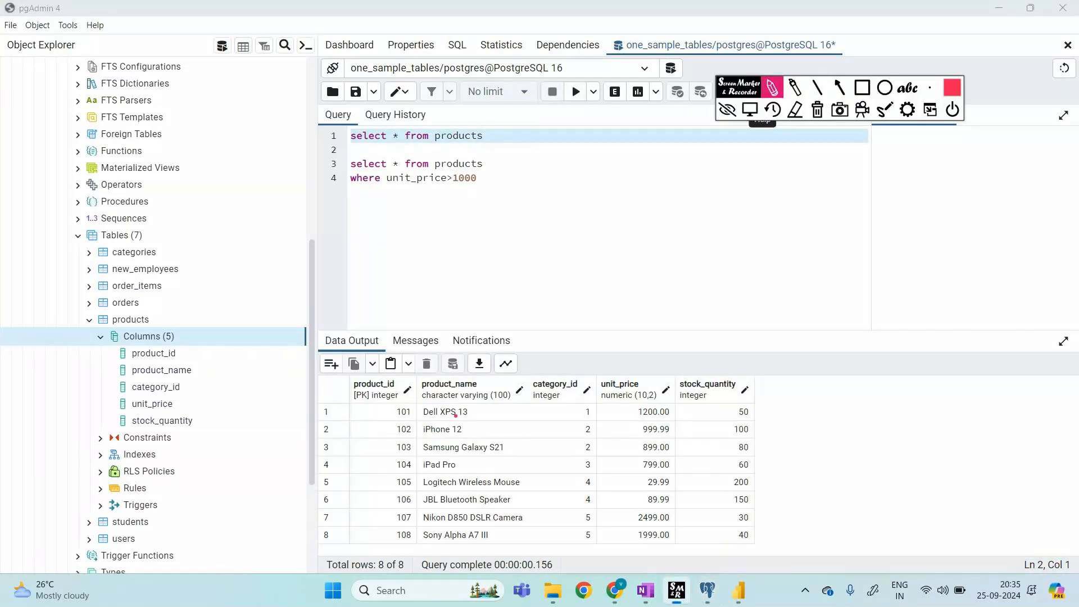
drag(372, 577, 422, 572)
drag(423, 575, 692, 472)
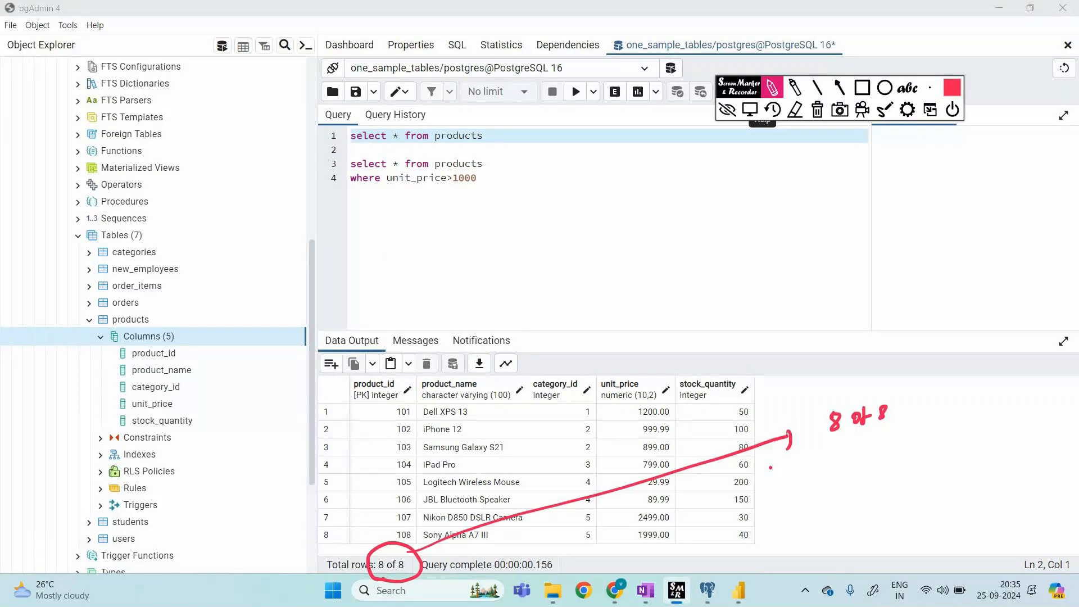
drag(858, 449, 913, 466)
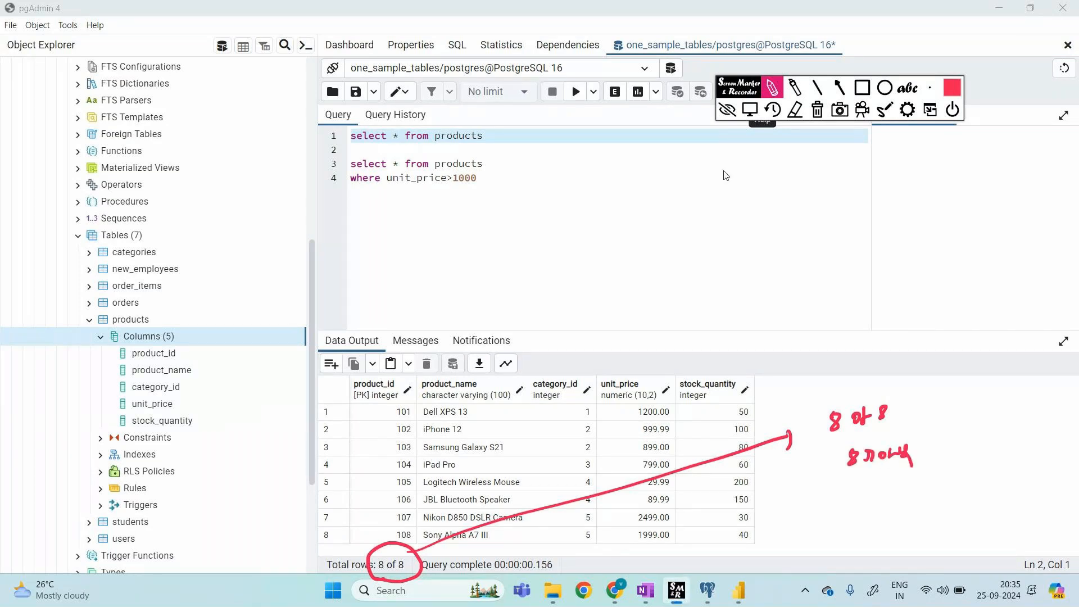
Step: Handwrite and box '10,000' and '2 Lakh' in the editor area, then clear the ink
mouse_move(682, 242)
mouse_down()
mouse_move(681, 256)
mouse_move(729, 258)
mouse_move(710, 298)
mouse_move(746, 295)
mouse_up()
drag(764, 207, 762, 308)
mouse_move(755, 310)
mouse_down()
mouse_move(645, 318)
mouse_move(770, 202)
mouse_up()
drag(787, 261, 799, 260)
drag(788, 268, 801, 265)
mouse_move(819, 257)
mouse_down()
mouse_move(822, 268)
mouse_move(871, 253)
mouse_move(871, 266)
mouse_up()
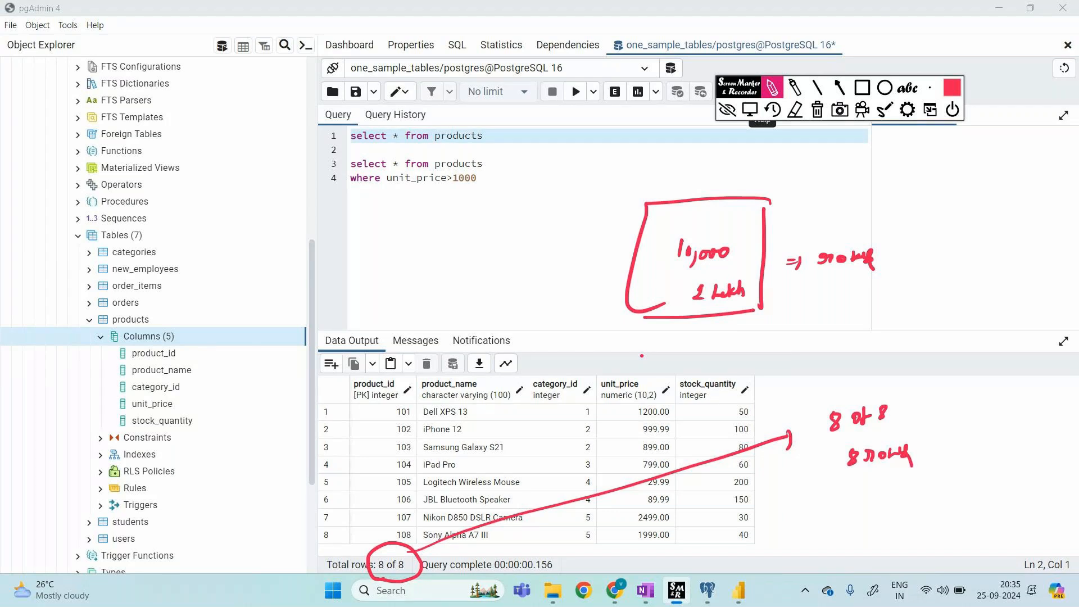
click(728, 109)
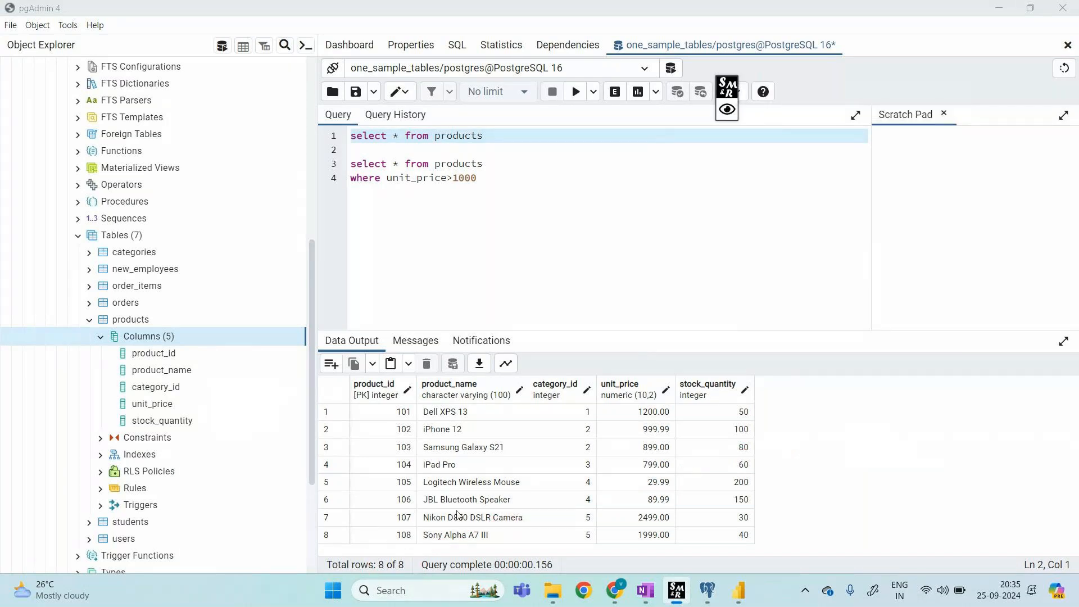
Step: Add blank lines below the second query and draw a brace and arrow over the editor
click(526, 182)
key(Return)
key(Return)
key(Return)
key(Return)
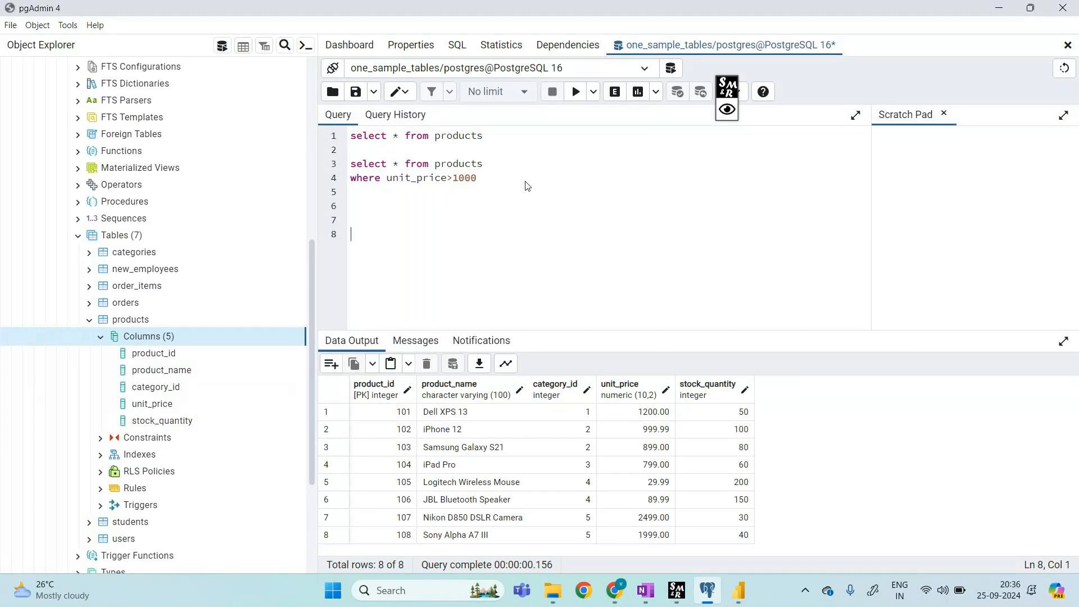
click(727, 109)
click(772, 88)
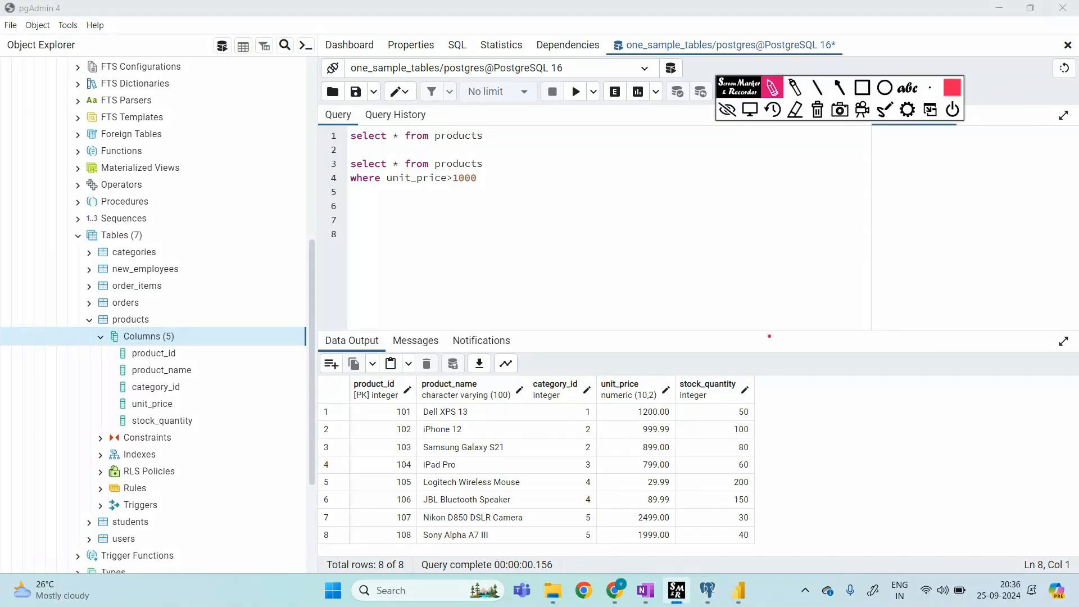
mouse_move(737, 264)
mouse_down()
mouse_move(776, 314)
mouse_move(787, 354)
mouse_up()
mouse_move(810, 275)
mouse_down()
mouse_move(823, 279)
mouse_move(813, 291)
mouse_up()
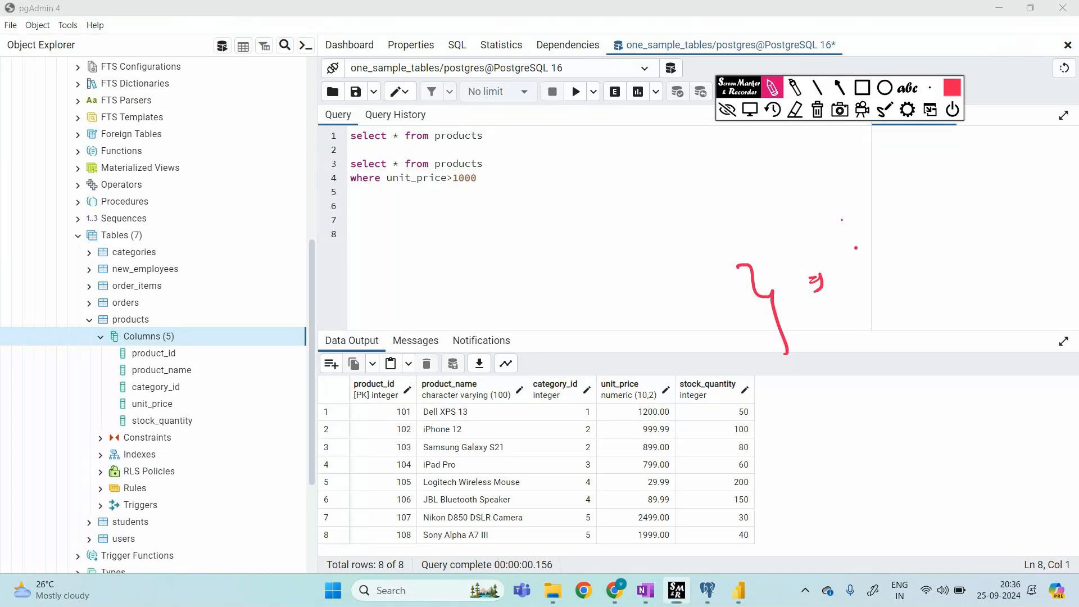
mouse_move(853, 239)
mouse_down()
mouse_move(857, 257)
mouse_move(935, 254)
mouse_up()
drag(894, 289, 929, 292)
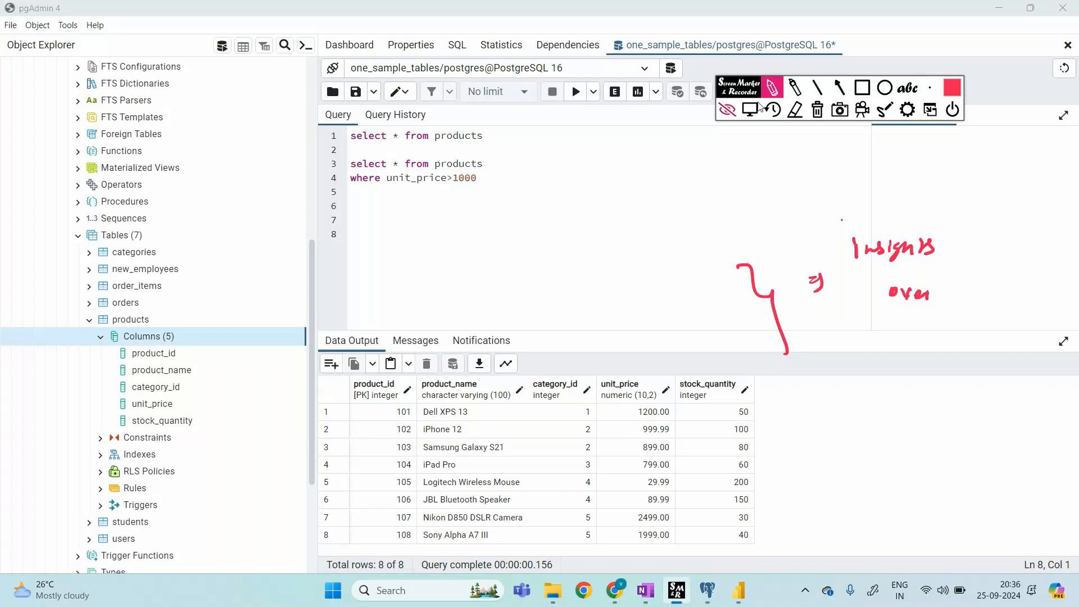
click(818, 109)
drag(669, 220, 668, 233)
click(669, 214)
mouse_move(678, 226)
mouse_down()
mouse_move(705, 226)
mouse_move(704, 247)
mouse_move(715, 228)
mouse_move(879, 227)
mouse_up()
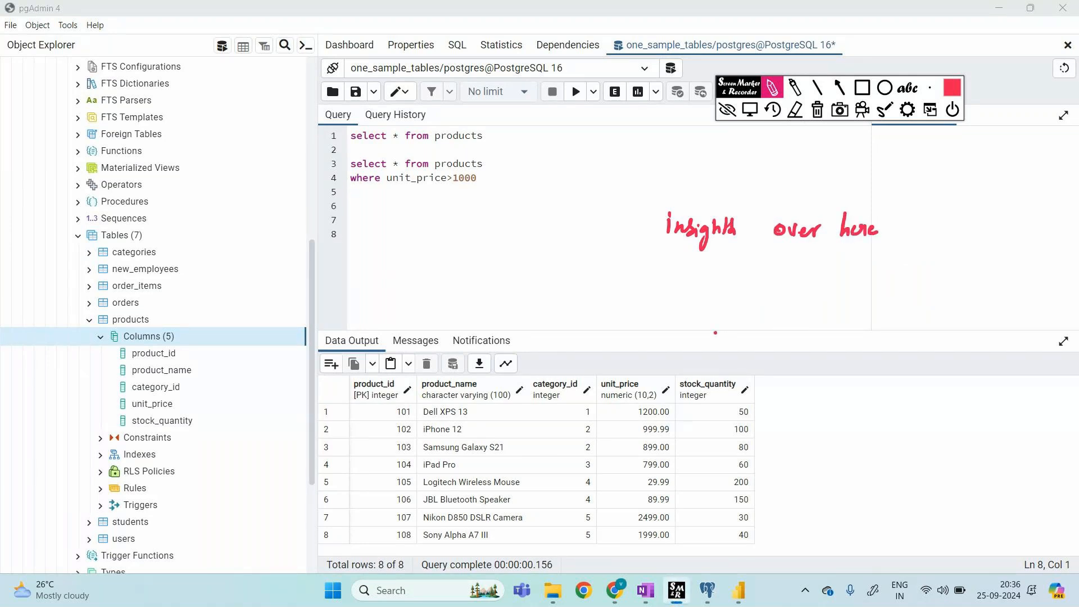
click(818, 109)
click(728, 109)
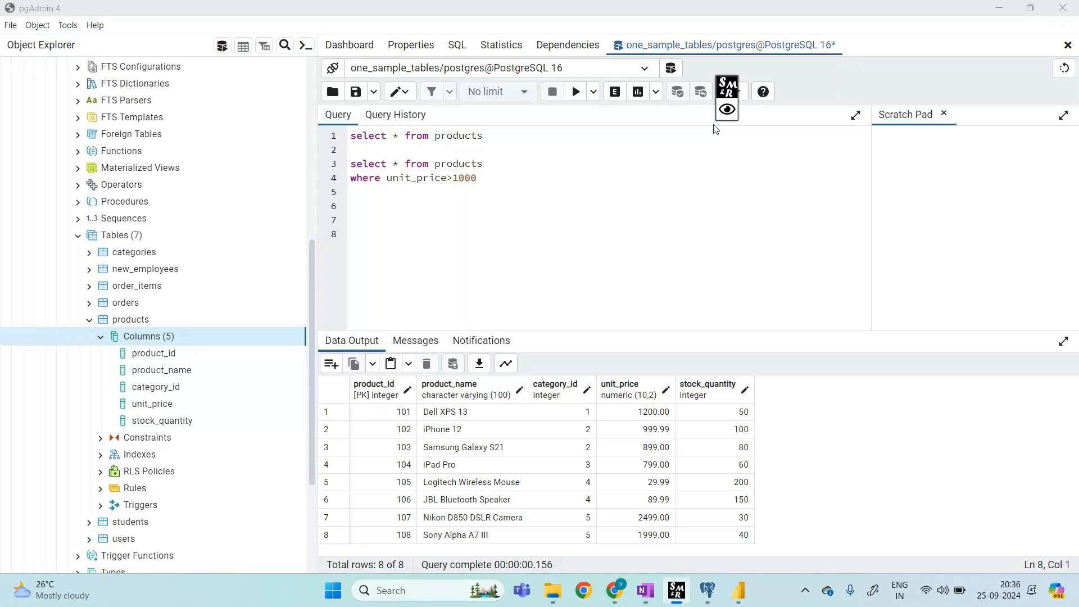
click(727, 109)
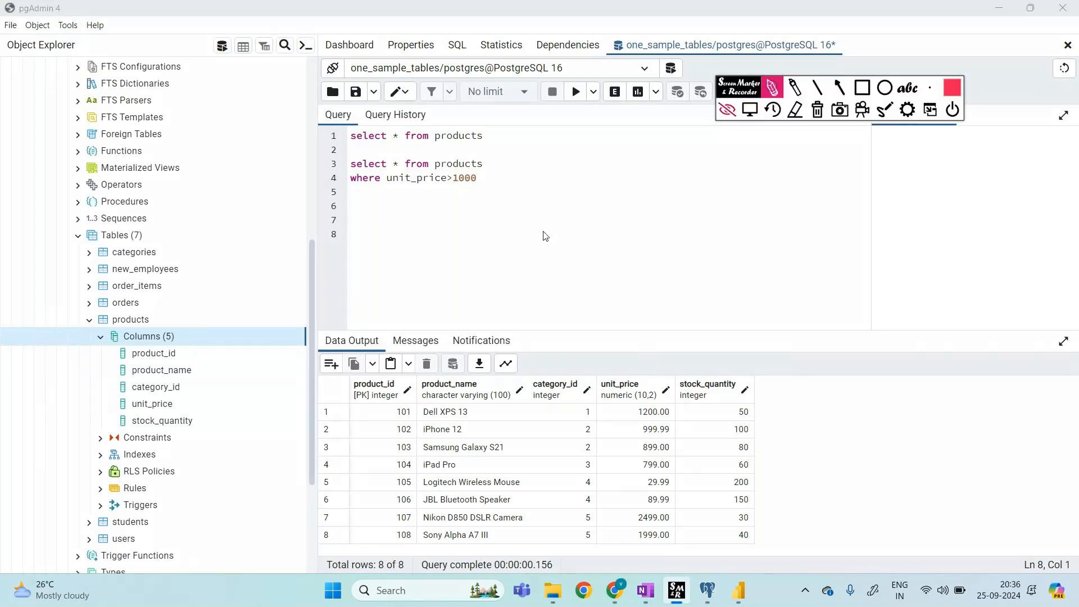
drag(604, 193, 818, 194)
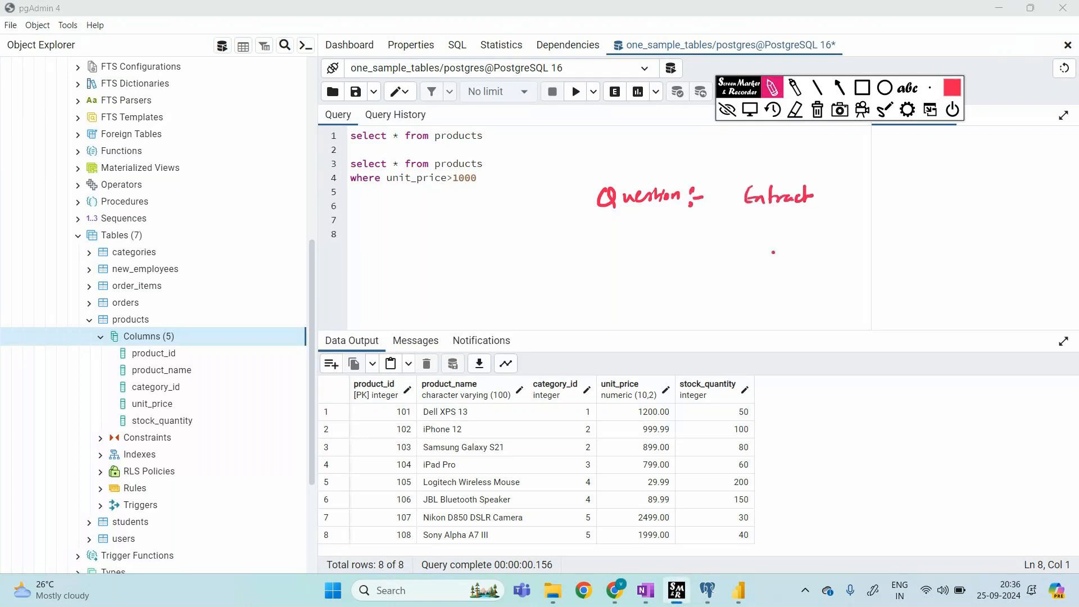
mouse_move(758, 241)
mouse_down()
mouse_move(829, 259)
mouse_move(885, 242)
mouse_up()
drag(814, 304, 876, 297)
mouse_move(845, 333)
mouse_down()
mouse_move(841, 352)
mouse_move(929, 362)
mouse_move(964, 342)
mouse_up()
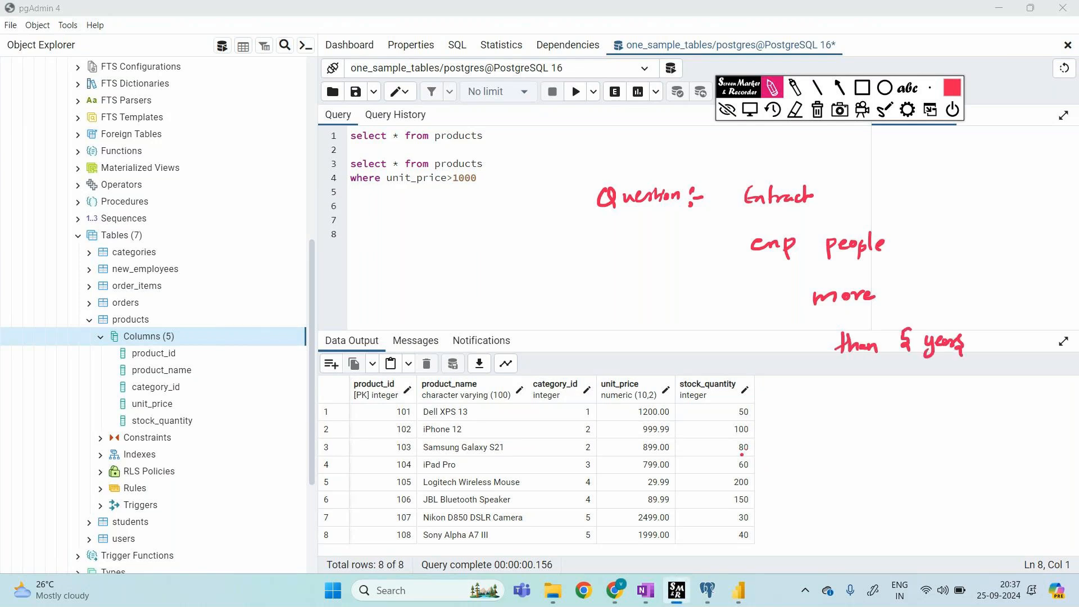
drag(843, 156, 843, 175)
mouse_move(842, 166)
mouse_down()
mouse_move(858, 158)
mouse_move(861, 168)
mouse_up()
mouse_move(867, 159)
mouse_down()
mouse_move(858, 188)
mouse_move(881, 148)
mouse_move(899, 165)
mouse_move(950, 156)
mouse_up()
click(889, 163)
mouse_move(846, 180)
mouse_down()
mouse_move(964, 182)
mouse_move(962, 135)
mouse_move(838, 149)
mouse_move(874, 183)
mouse_up()
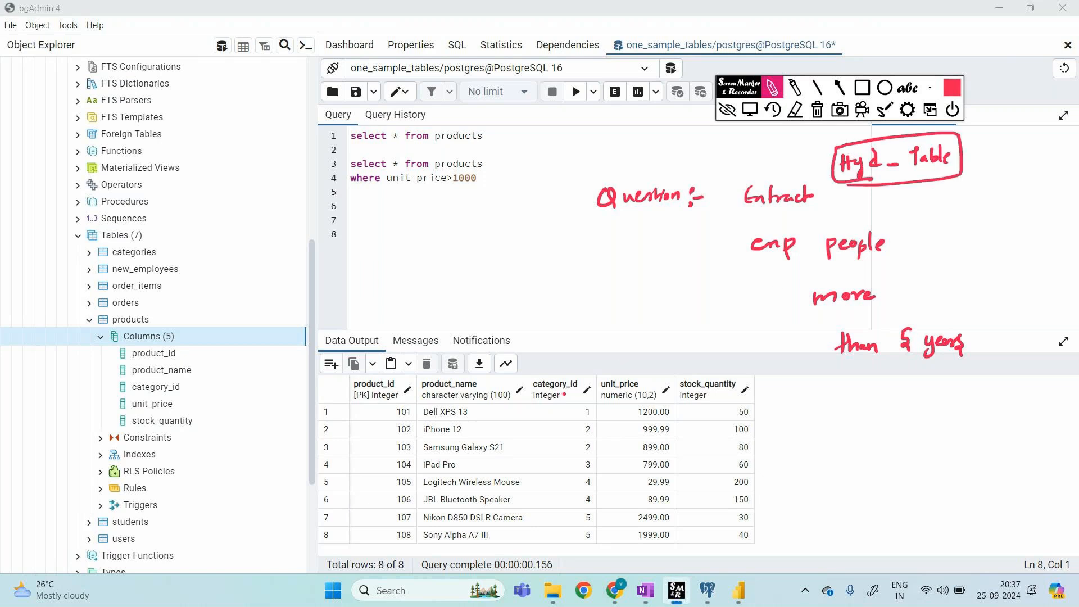
click(817, 109)
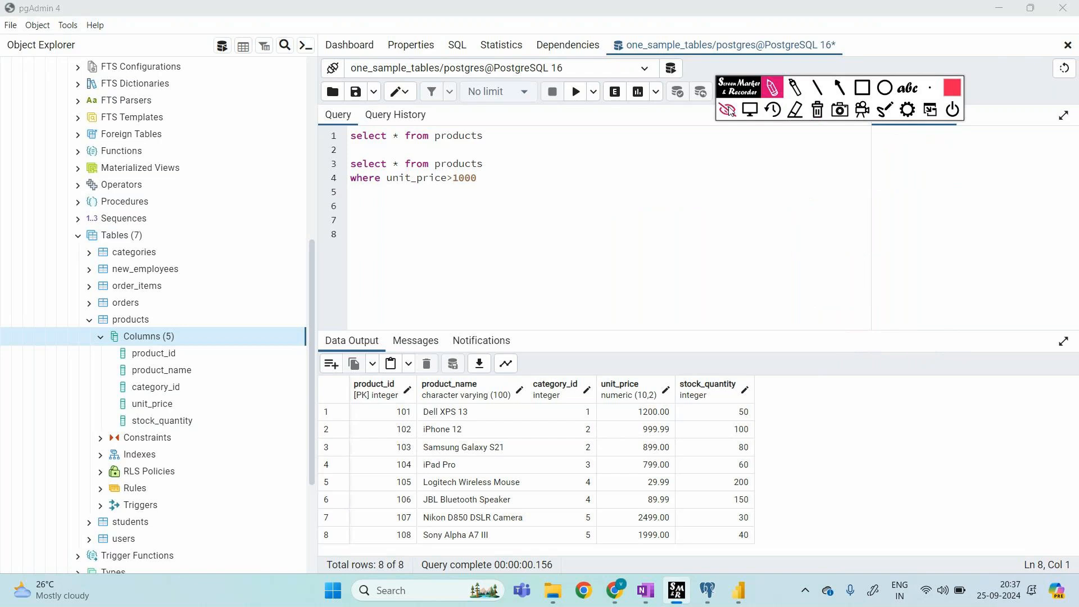
click(728, 109)
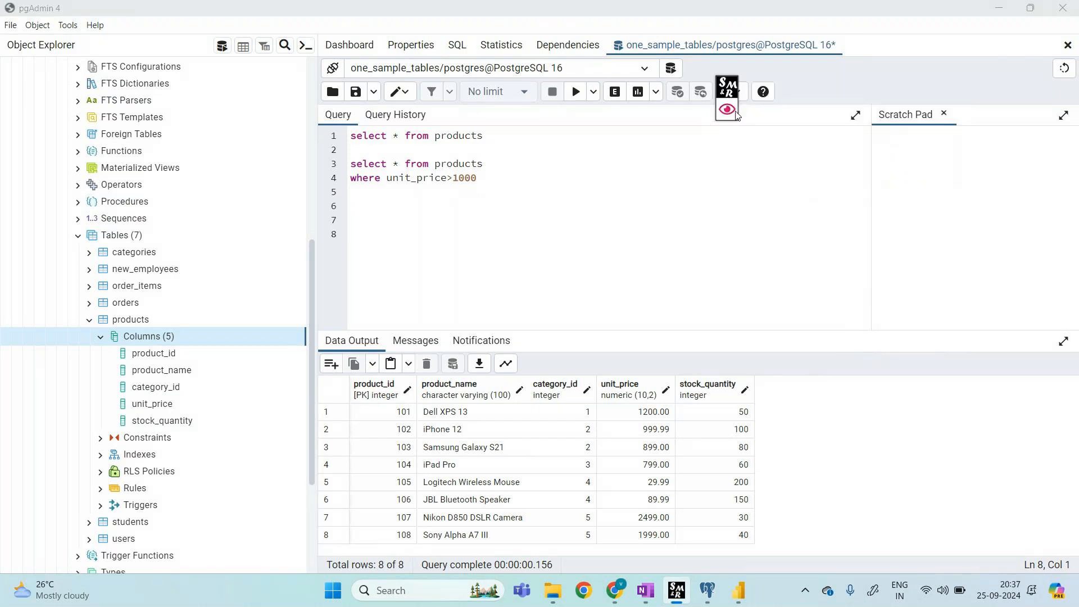
Step: Close the Screen Marker tools and bring the untitled Power BI Desktop window forward
click(731, 110)
click(728, 110)
mouse_move(738, 590)
click(740, 590)
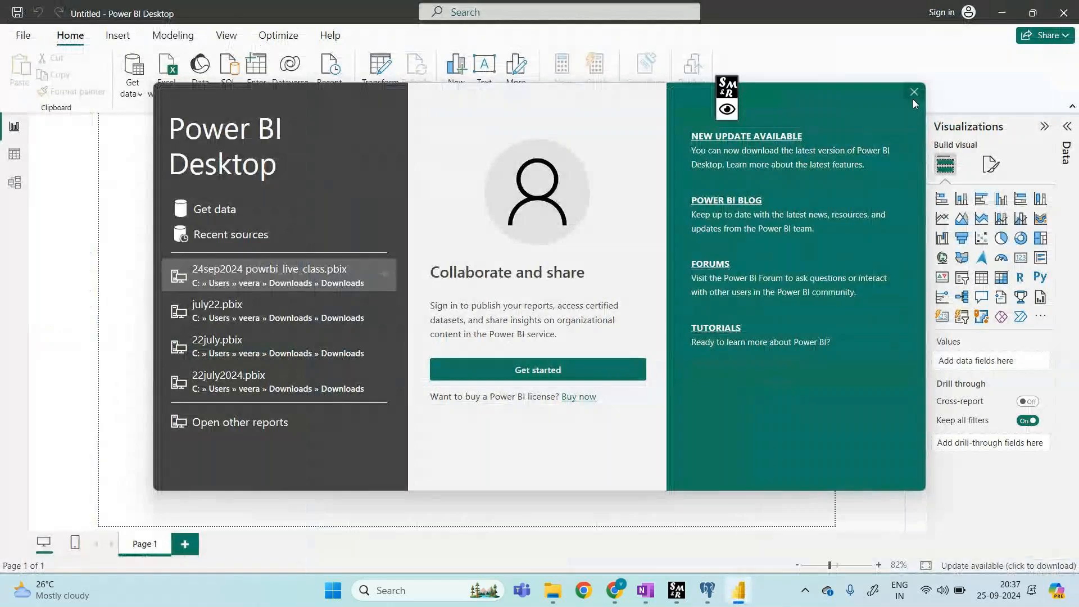
Step: Dismiss the start screen and import hotel_bookings from Downloads via Get data > Text/CSV
click(913, 98)
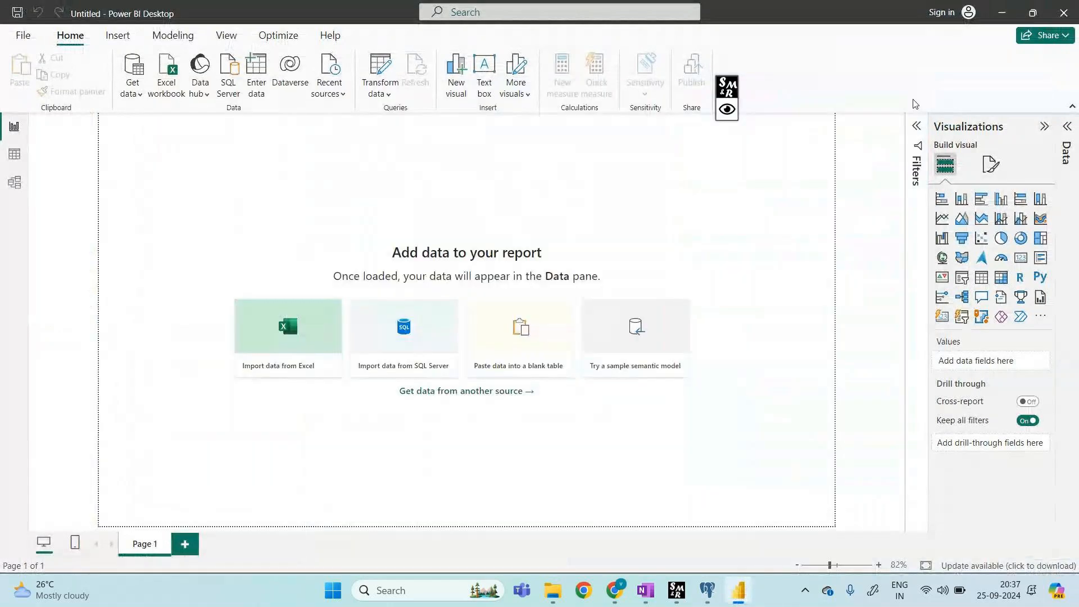
click(134, 95)
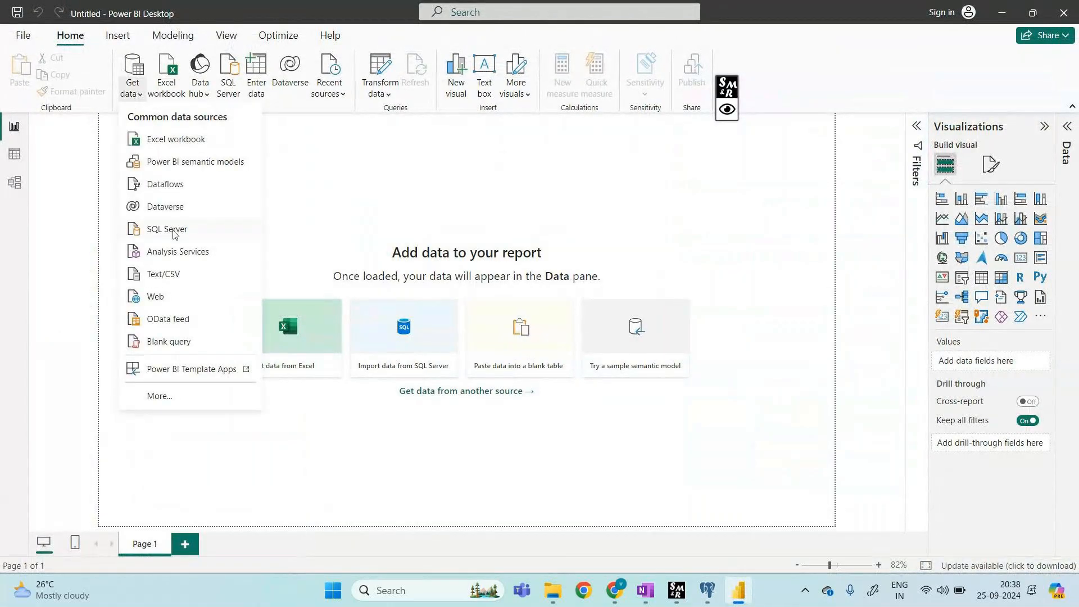
click(175, 275)
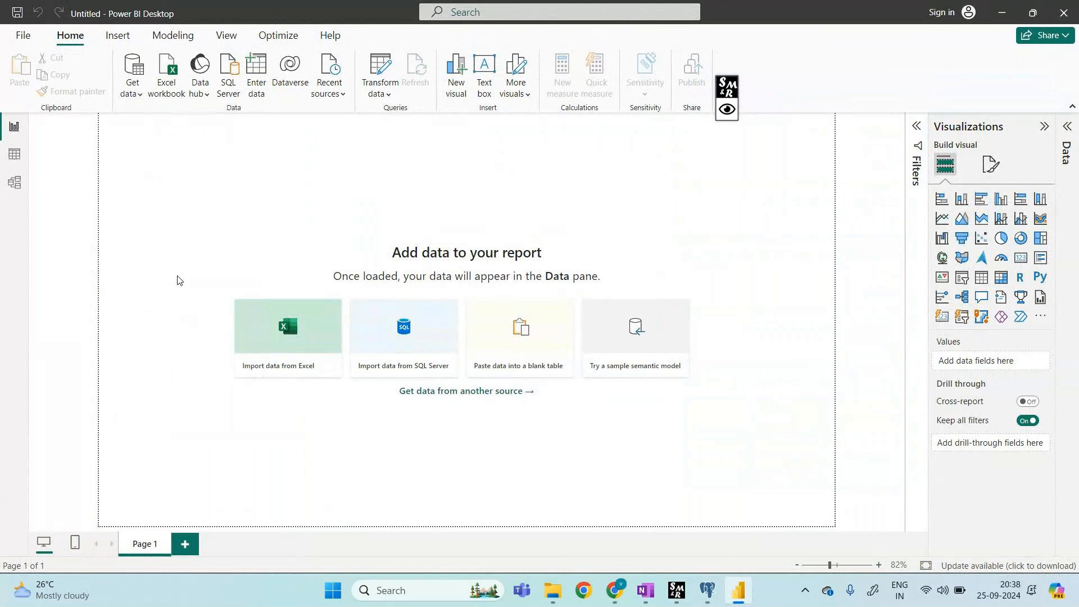
scroll(265, 310, down, 2)
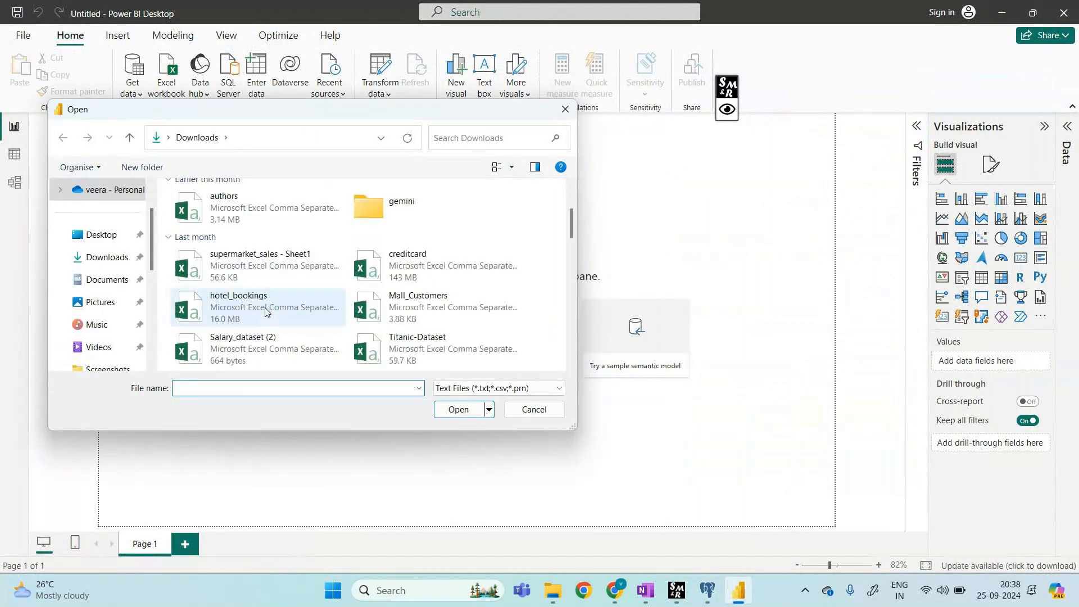
click(266, 311)
click(453, 410)
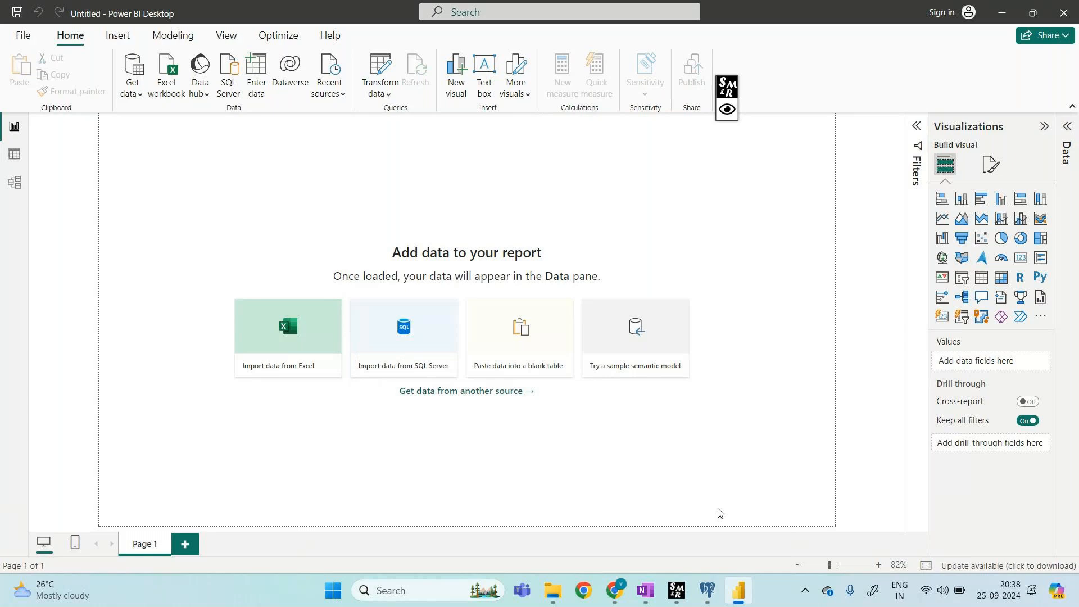
Step: Glance at the pgAdmin query window, then return to the hotel_bookings.csv preview
click(709, 591)
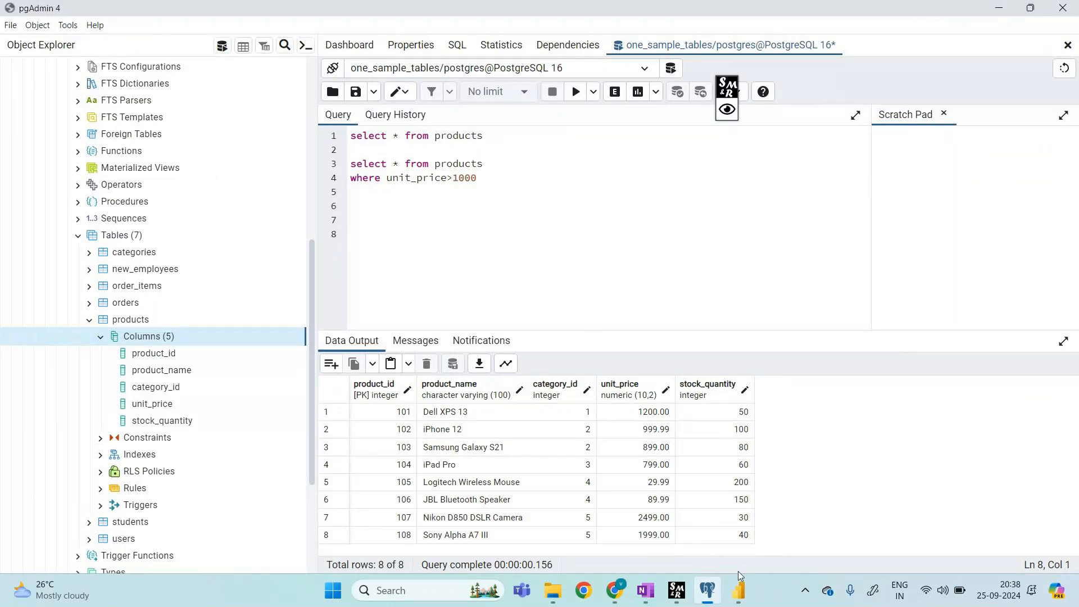
mouse_move(741, 588)
click(741, 588)
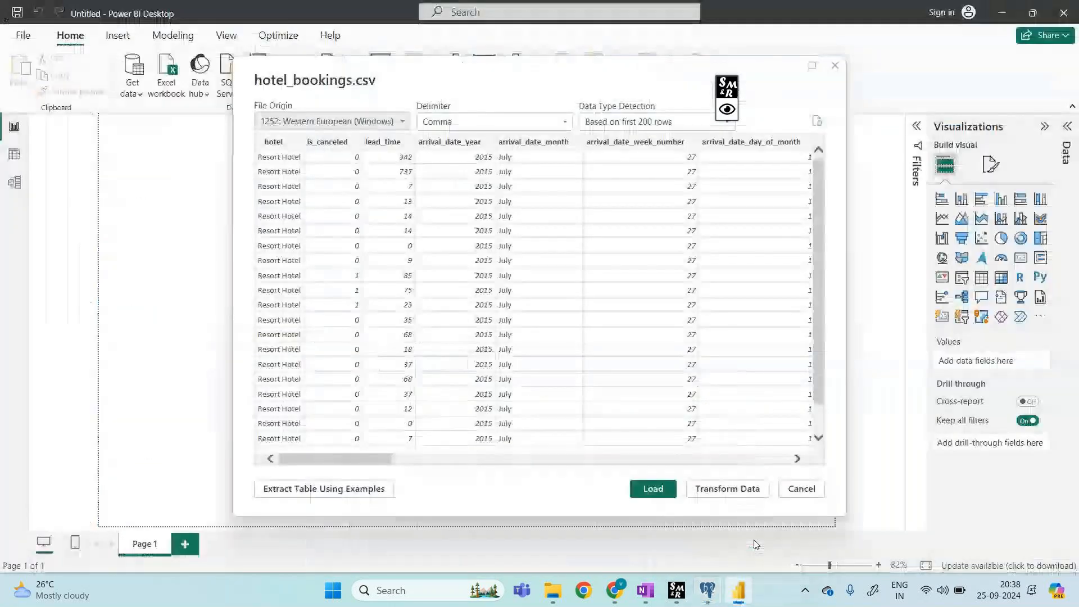
Step: Load hotel_bookings (1,19,390 rows, 4 errors) and dismiss the load summary
click(653, 489)
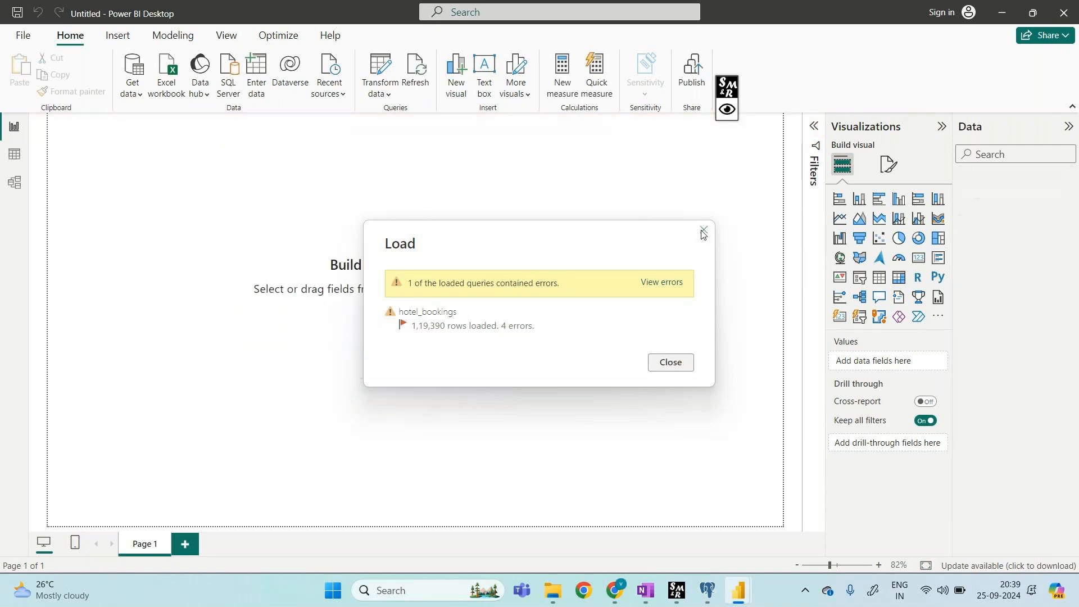
click(663, 365)
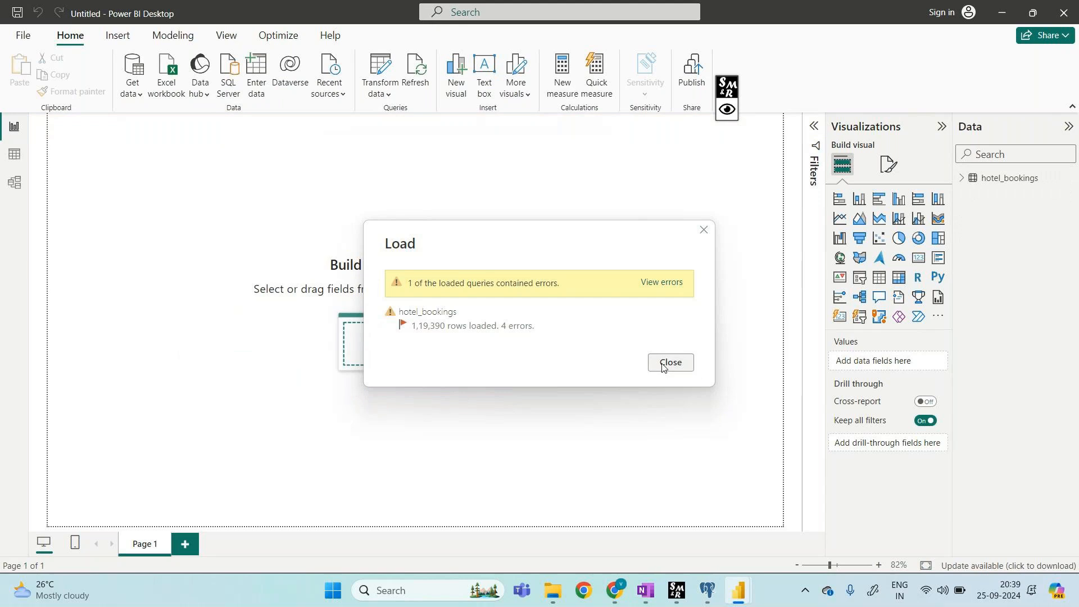
click(386, 92)
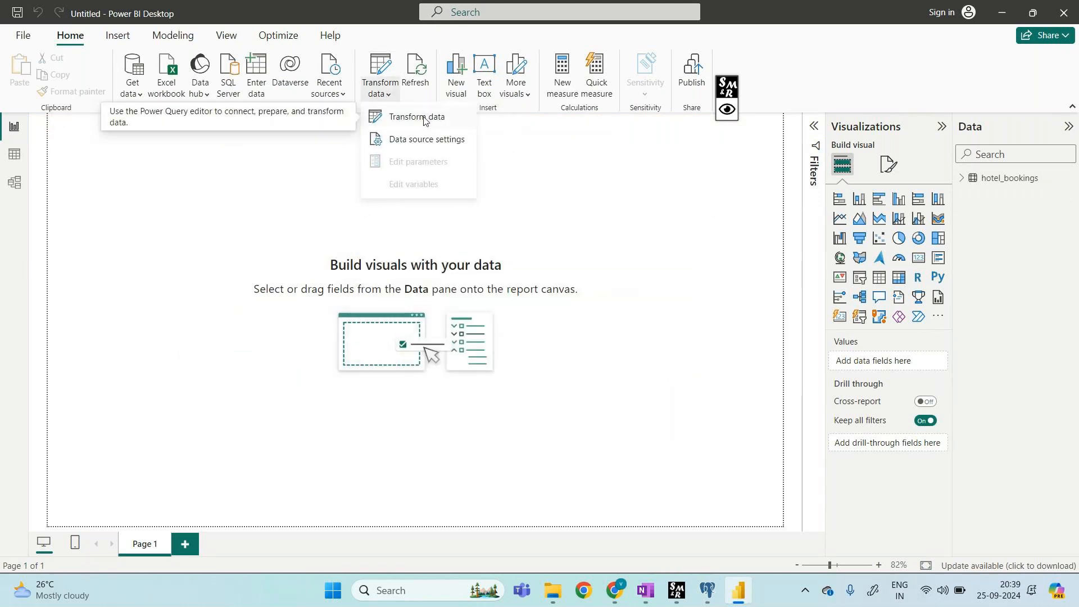
Step: Open hotel_bookings in Power Query Editor and remove all columns except reservation_status_date
click(425, 119)
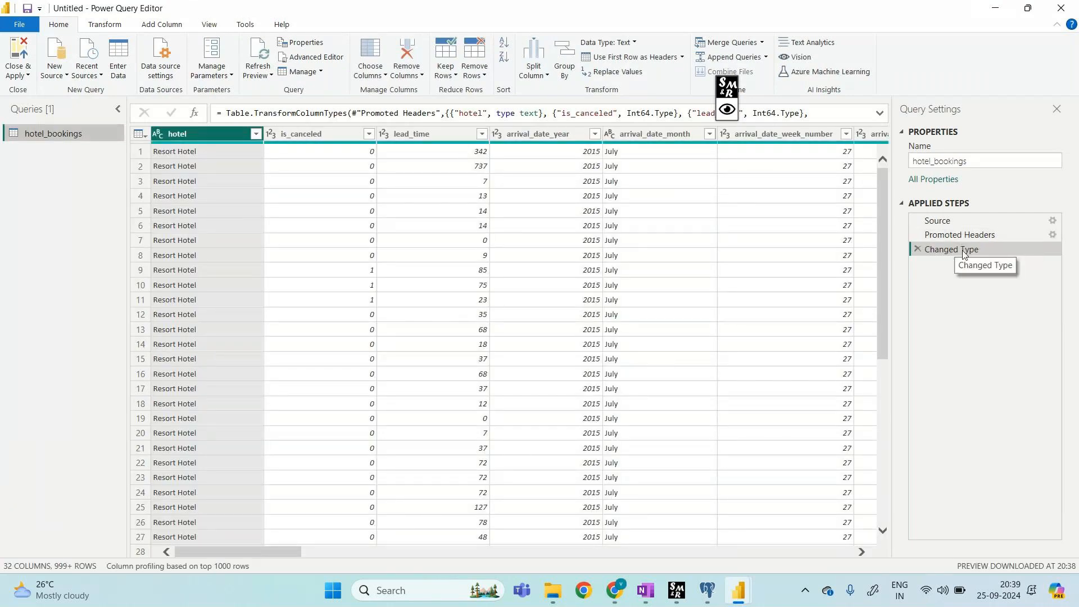
click(860, 552)
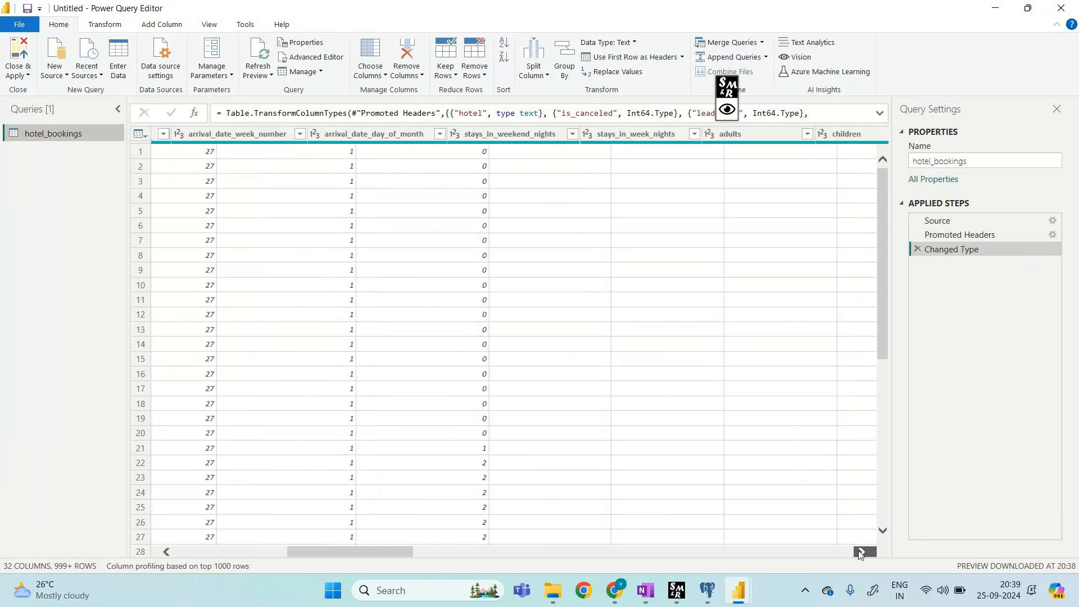
drag(858, 554, 859, 554)
click(772, 133)
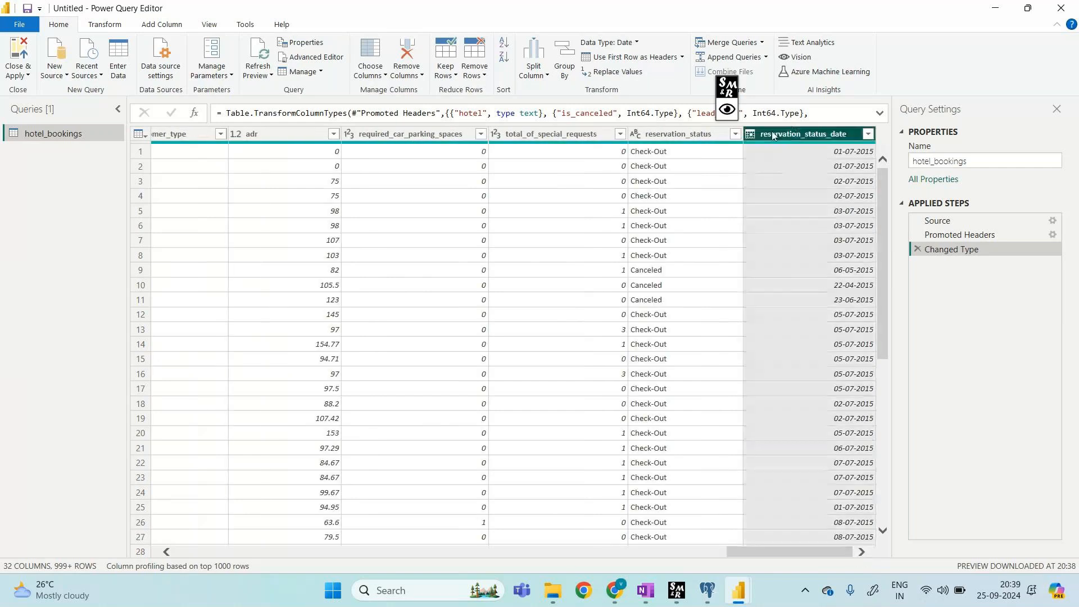
right_click(771, 134)
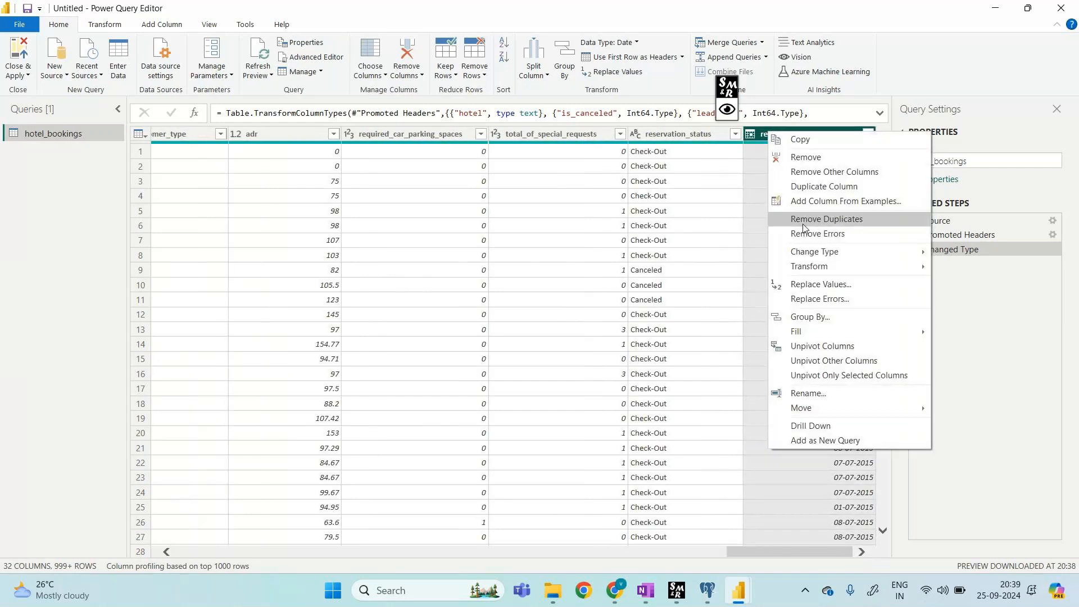
click(837, 172)
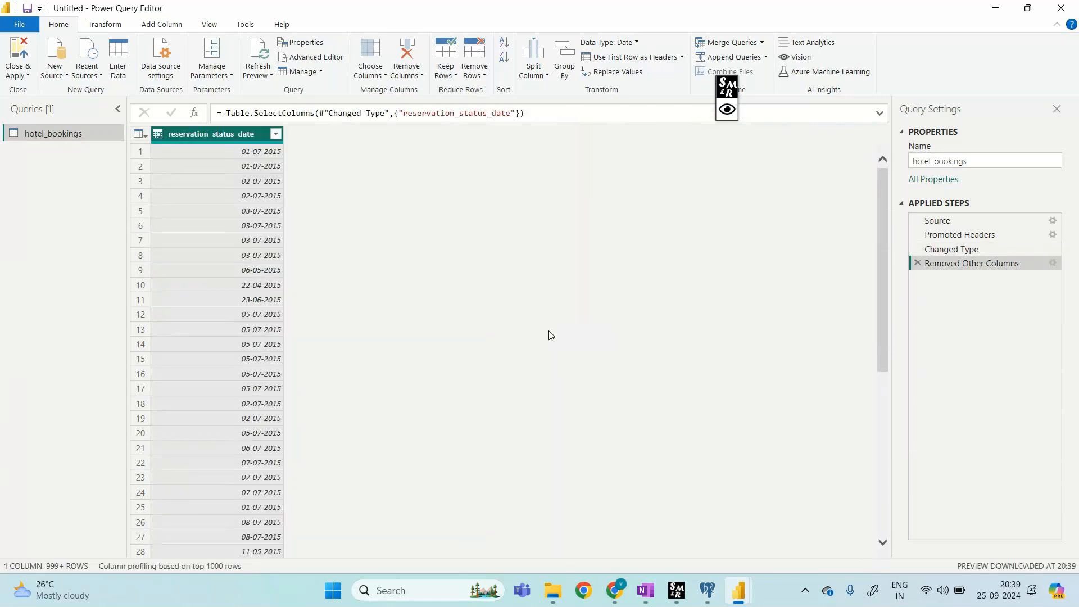
Step: Preview the Changed Type and Promoted Headers steps, then return to Removed Other Columns
click(960, 251)
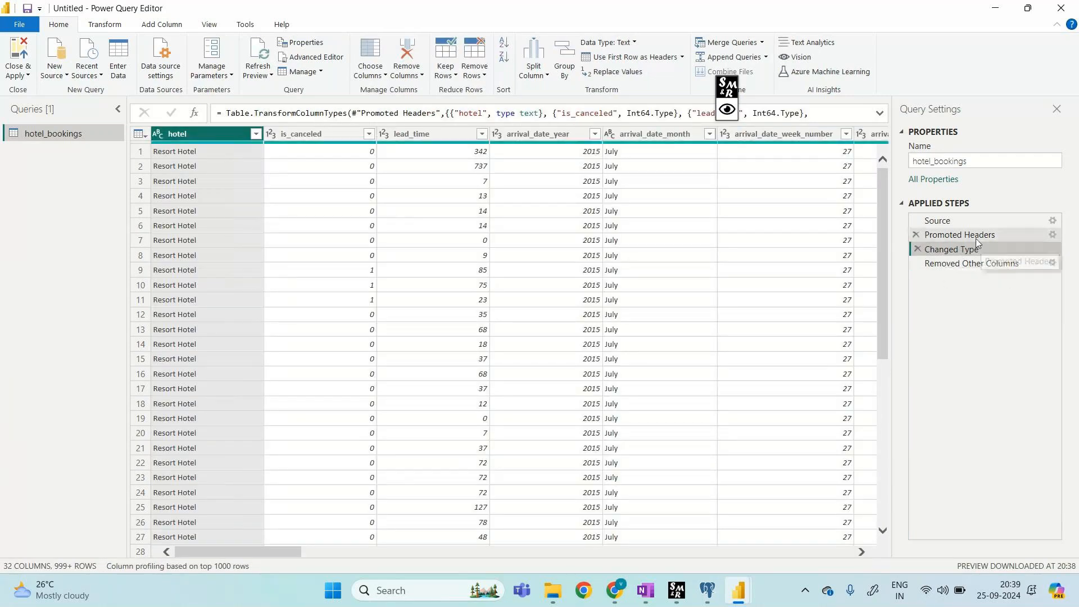
click(974, 236)
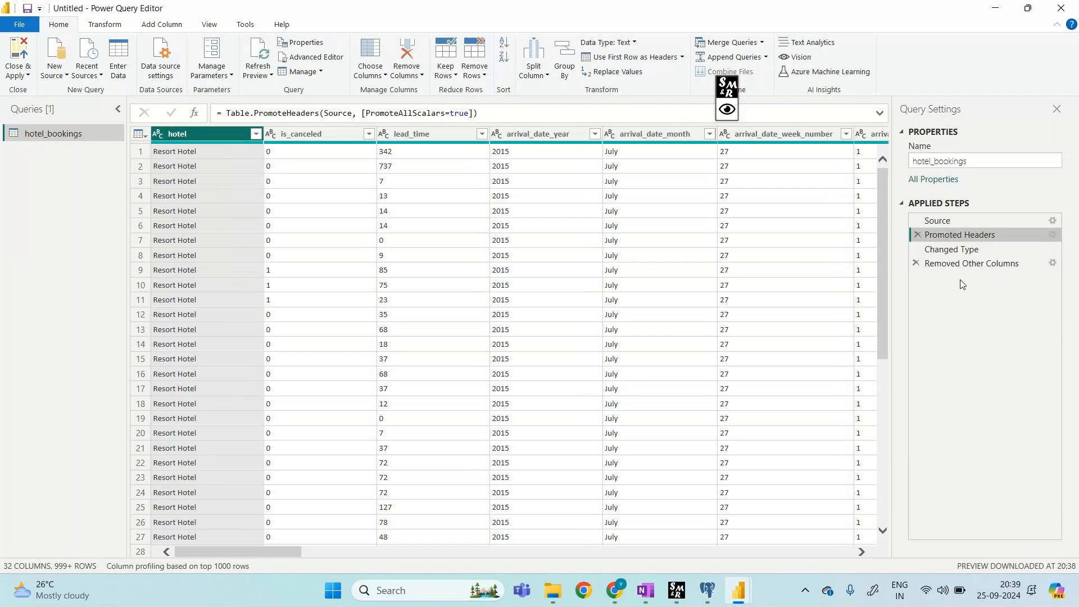
click(959, 265)
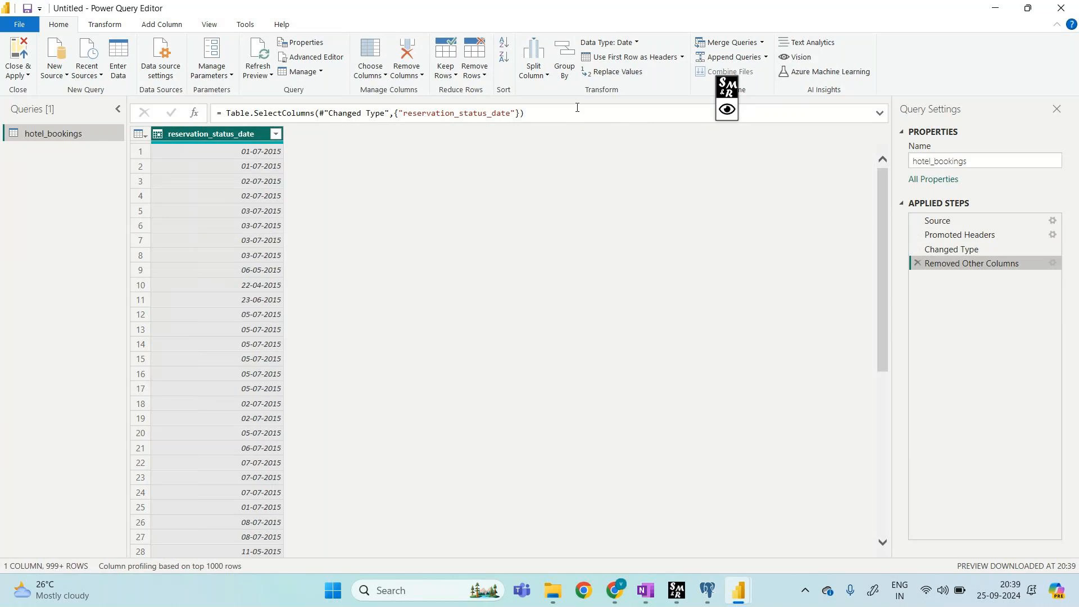
Step: Convert reservation_status_date into its age with Transform > Date > Age
click(100, 27)
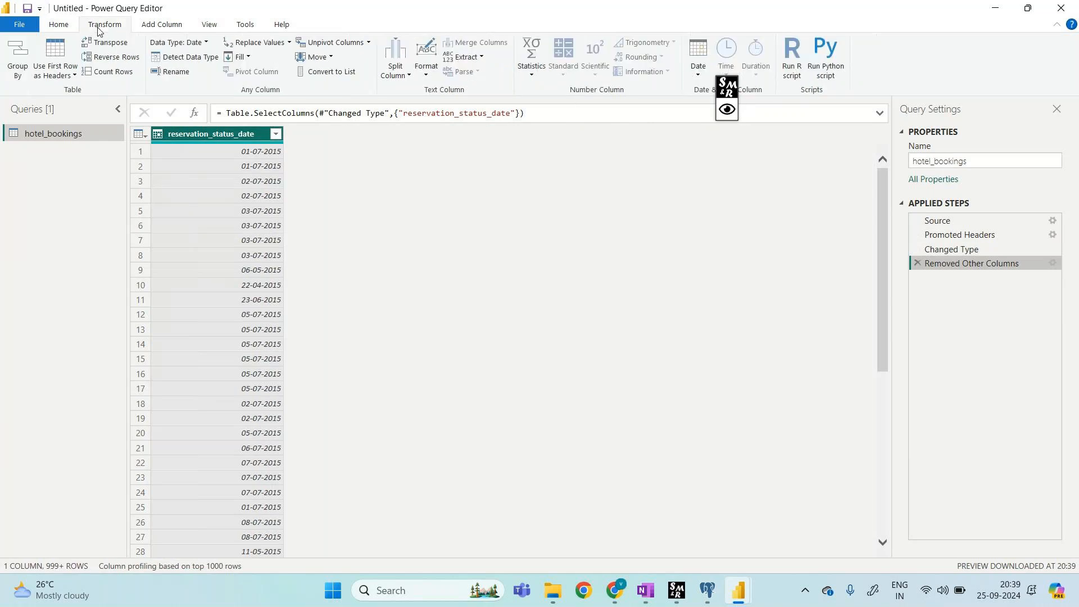
click(699, 75)
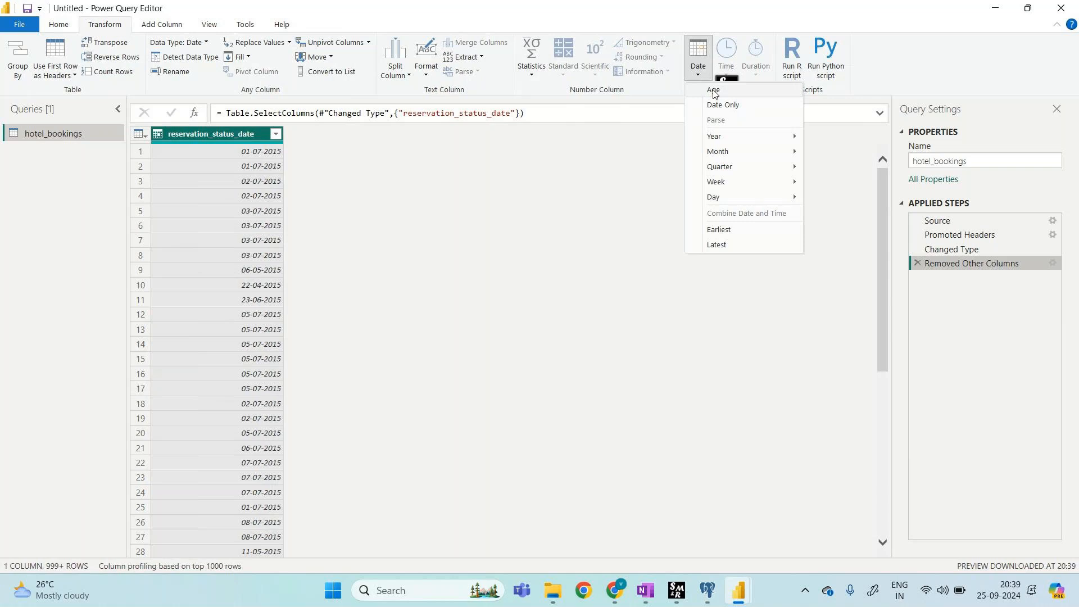
click(713, 89)
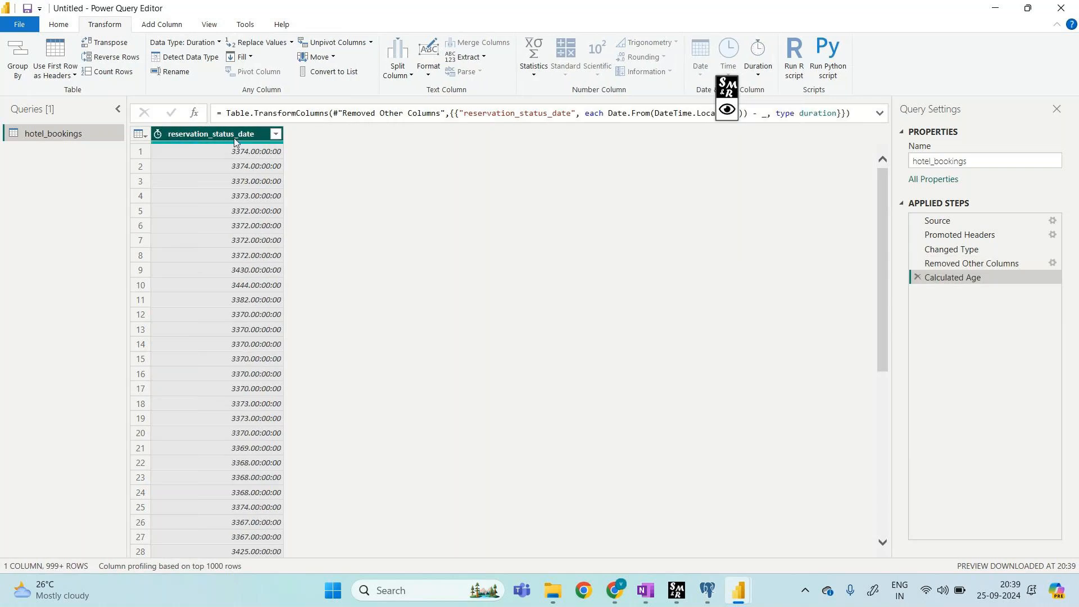
click(725, 83)
drag(727, 87, 684, 162)
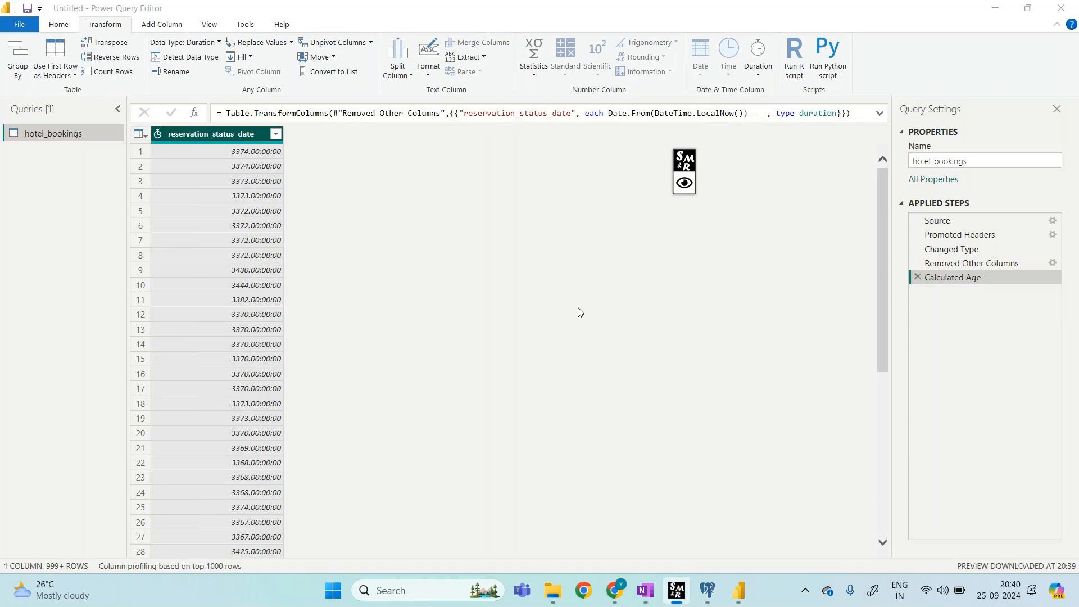
click(685, 183)
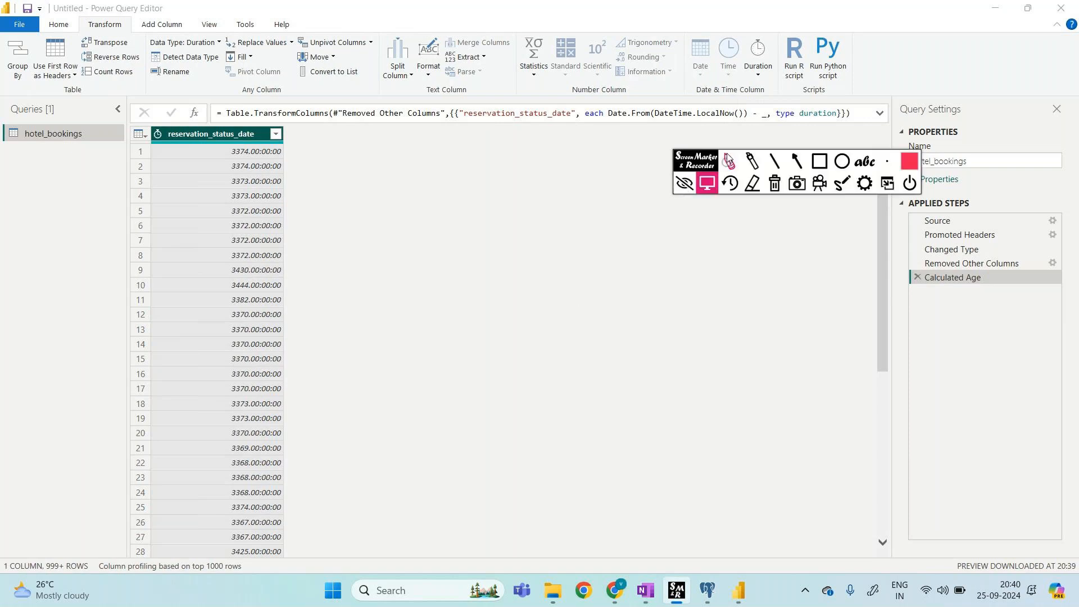
click(729, 161)
mouse_move(693, 81)
mouse_down()
mouse_move(714, 80)
mouse_move(696, 35)
mouse_move(695, 81)
mouse_move(628, 162)
mouse_up()
mouse_move(536, 178)
mouse_down()
mouse_move(563, 168)
mouse_move(581, 181)
mouse_move(600, 167)
mouse_move(599, 191)
mouse_move(553, 147)
mouse_up()
click(775, 184)
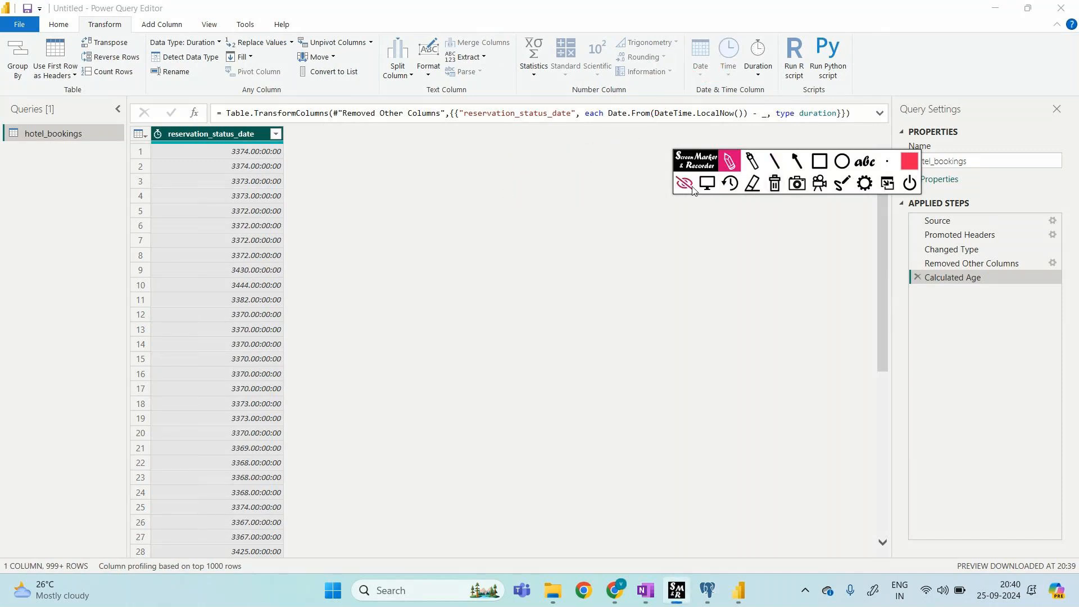
click(685, 184)
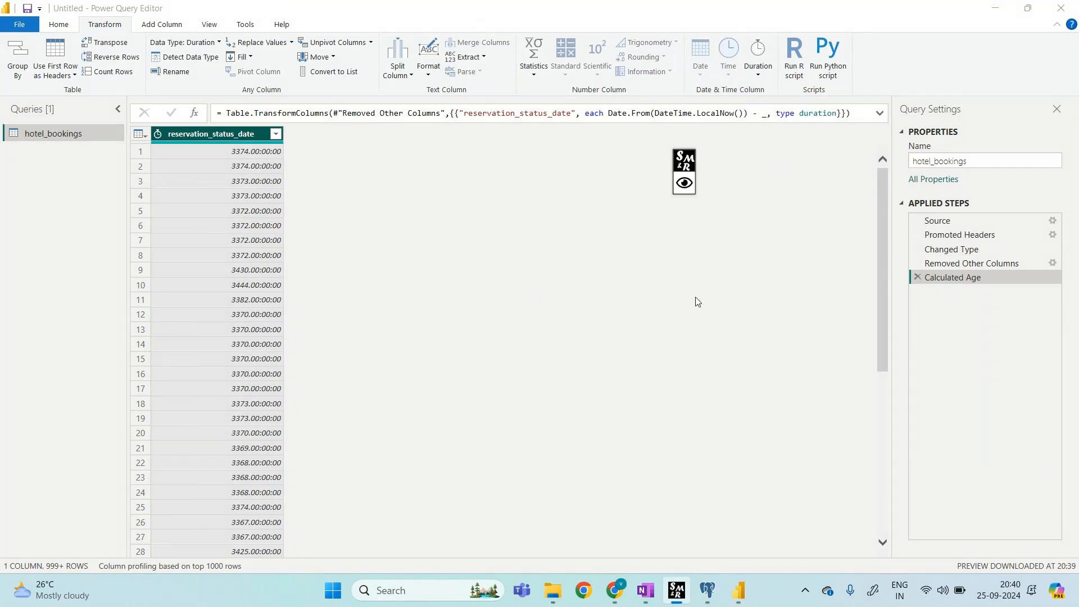
click(955, 263)
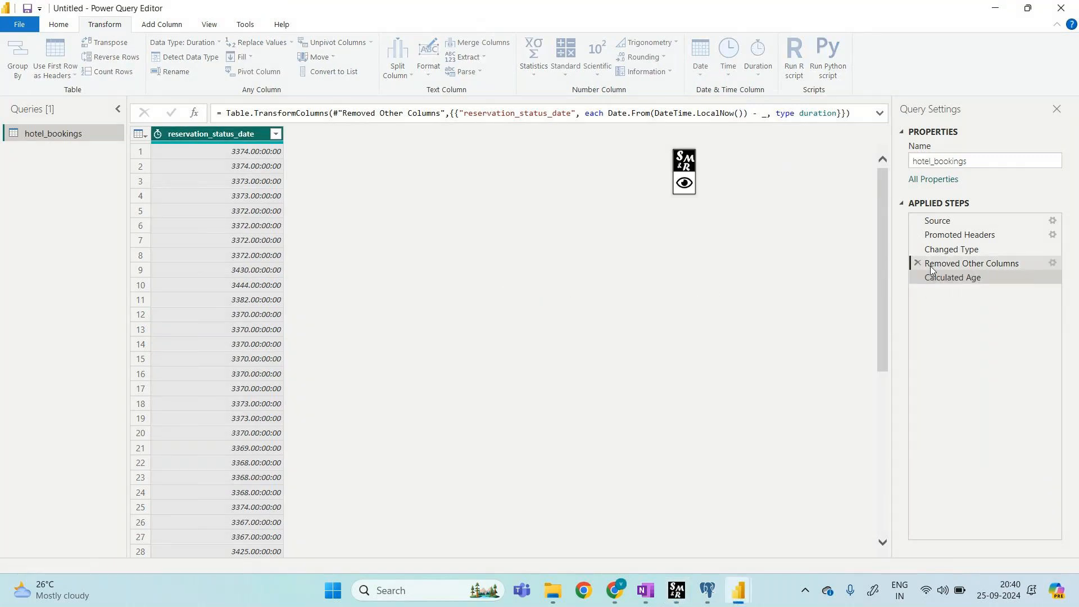
right_click(240, 134)
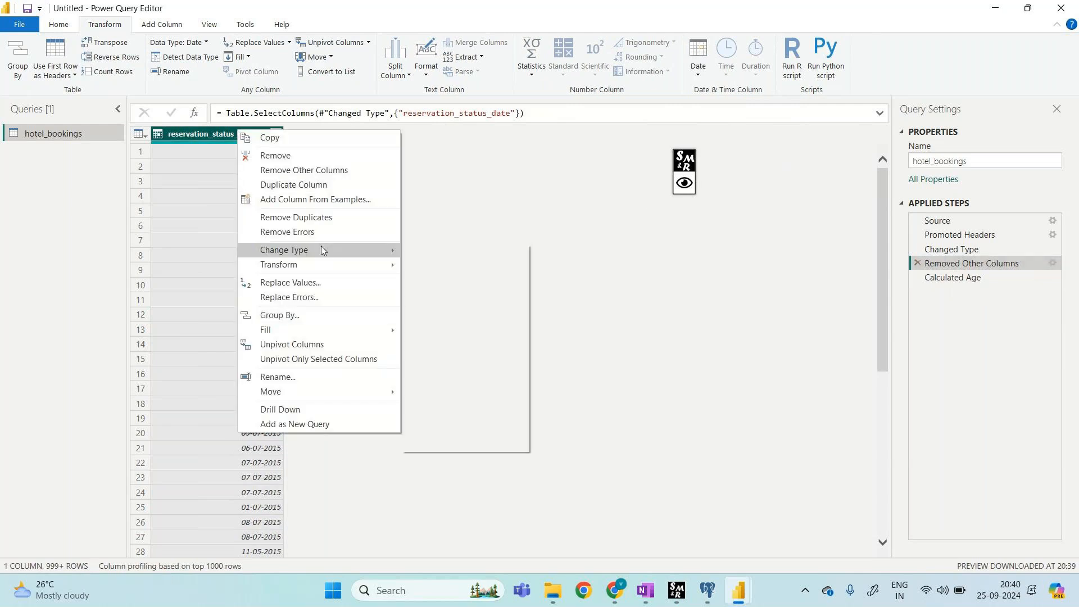
mouse_move(338, 251)
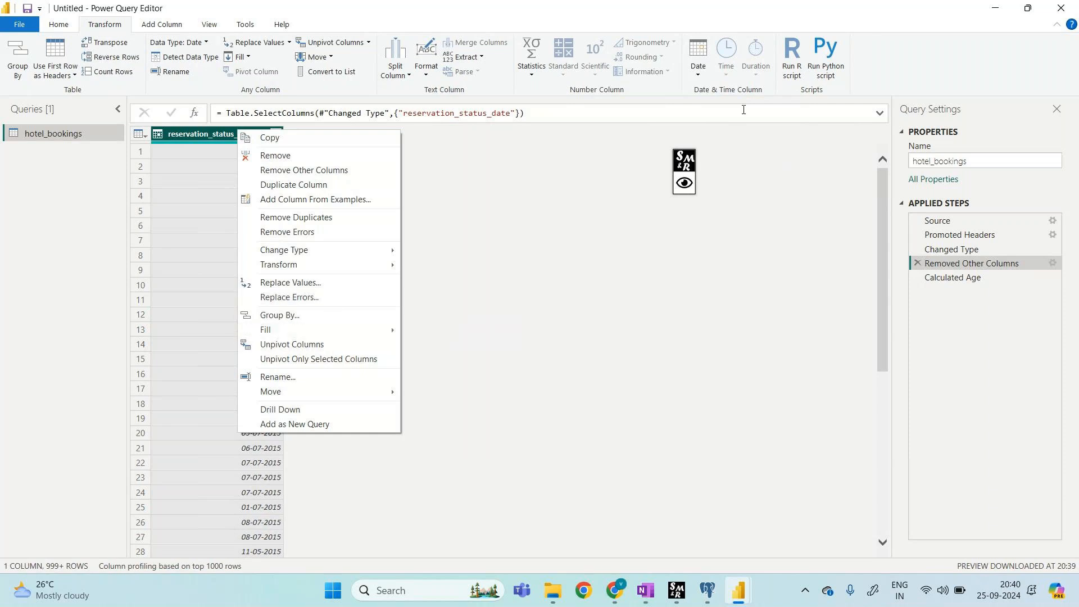
click(551, 245)
click(942, 280)
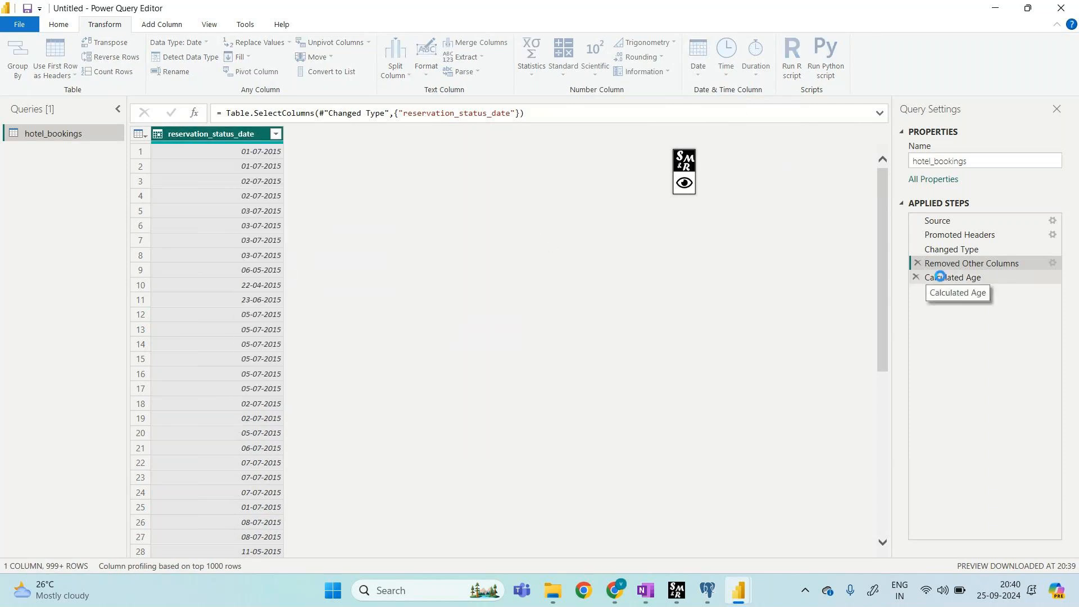
right_click(250, 138)
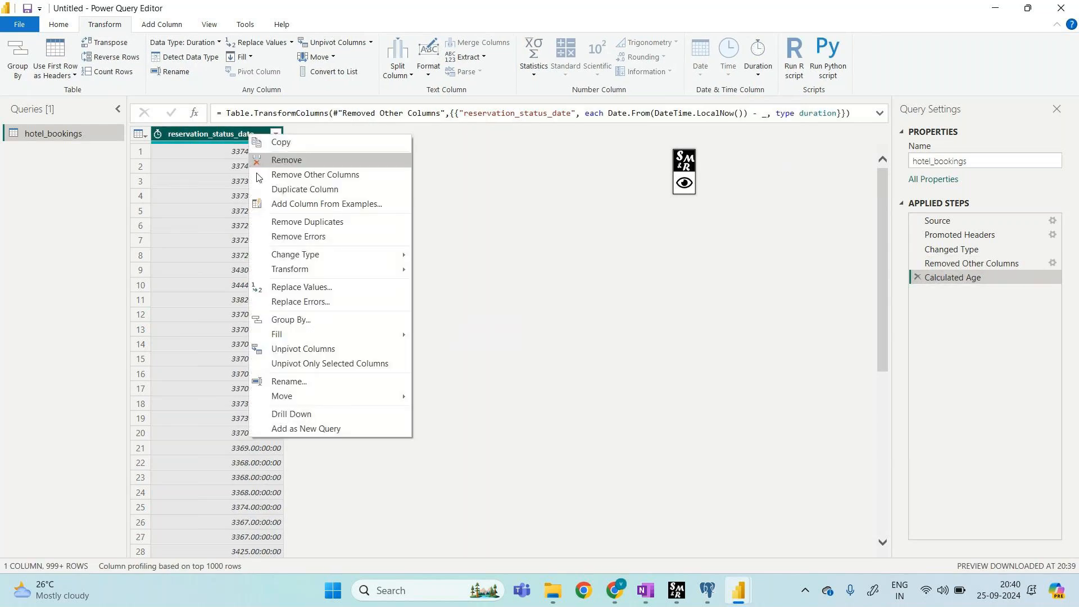
mouse_move(301, 256)
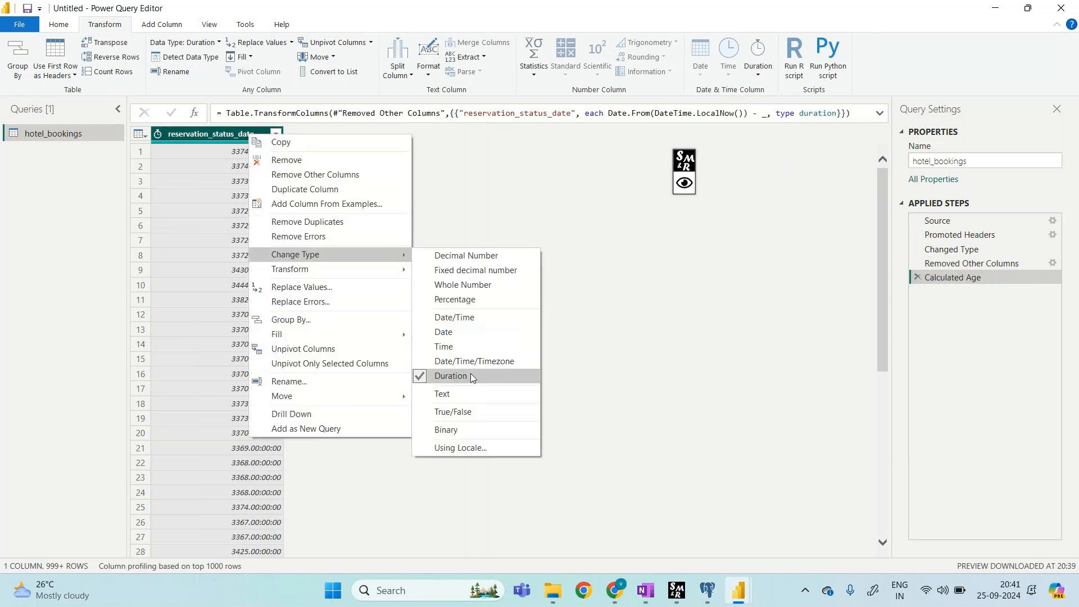
click(685, 183)
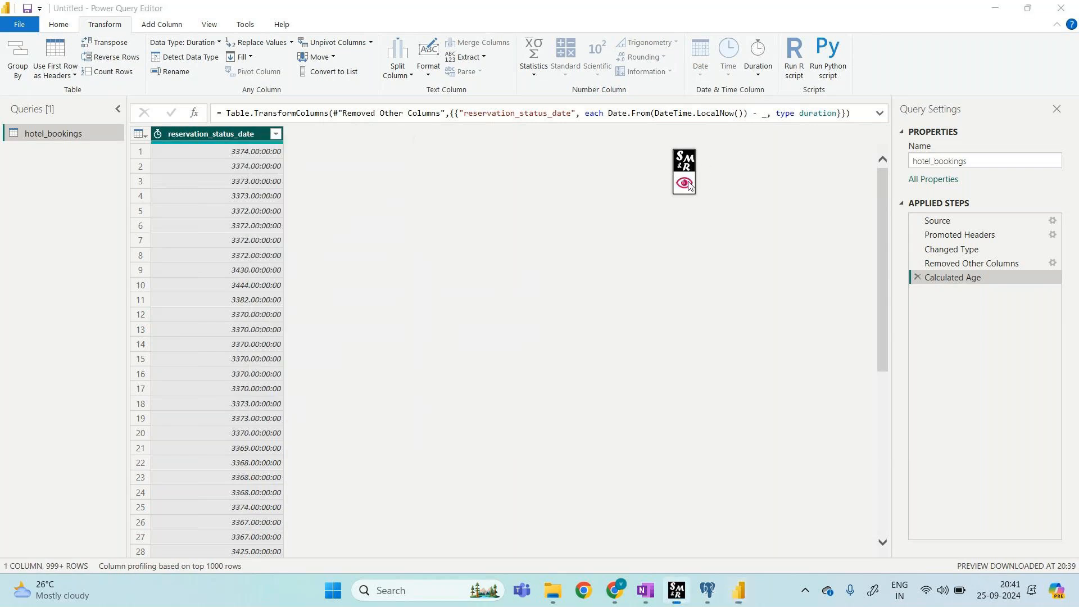
click(729, 161)
drag(259, 147, 212, 140)
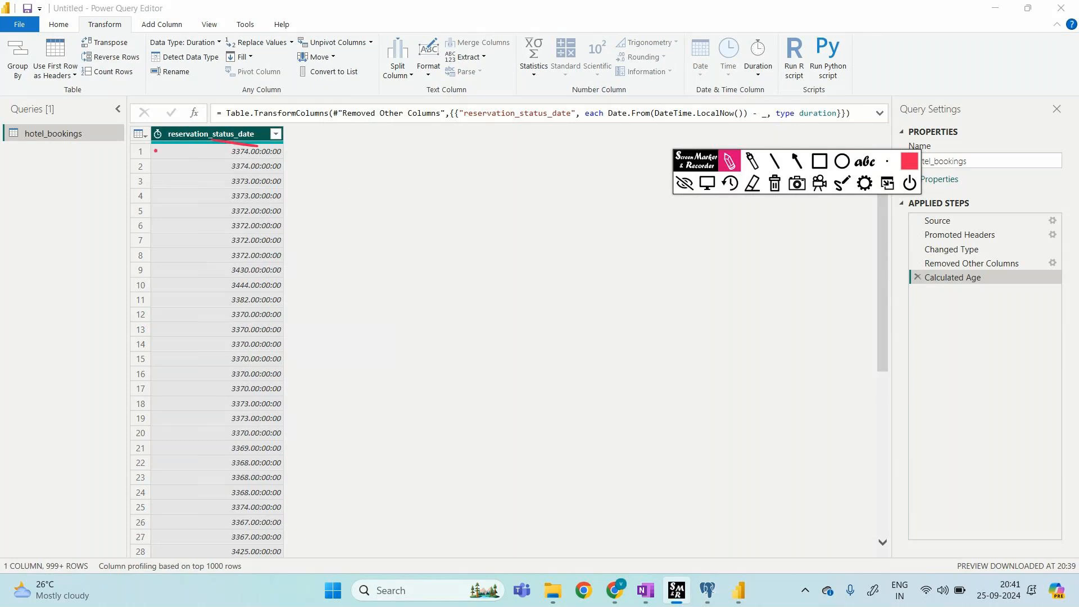
Step: Drag across several areas of the Power Query Editor preview and window
mouse_move(166, 147)
mouse_down()
mouse_move(173, 127)
mouse_move(161, 145)
mouse_up()
mouse_move(341, 154)
mouse_down()
mouse_move(356, 158)
mouse_move(354, 144)
mouse_move(359, 157)
mouse_move(402, 154)
mouse_move(398, 186)
mouse_up()
mouse_move(453, 149)
mouse_down()
mouse_move(484, 169)
mouse_move(554, 152)
mouse_move(546, 167)
mouse_move(574, 161)
mouse_up()
mouse_move(462, 214)
mouse_down()
mouse_move(495, 233)
mouse_move(534, 226)
mouse_move(547, 236)
mouse_up()
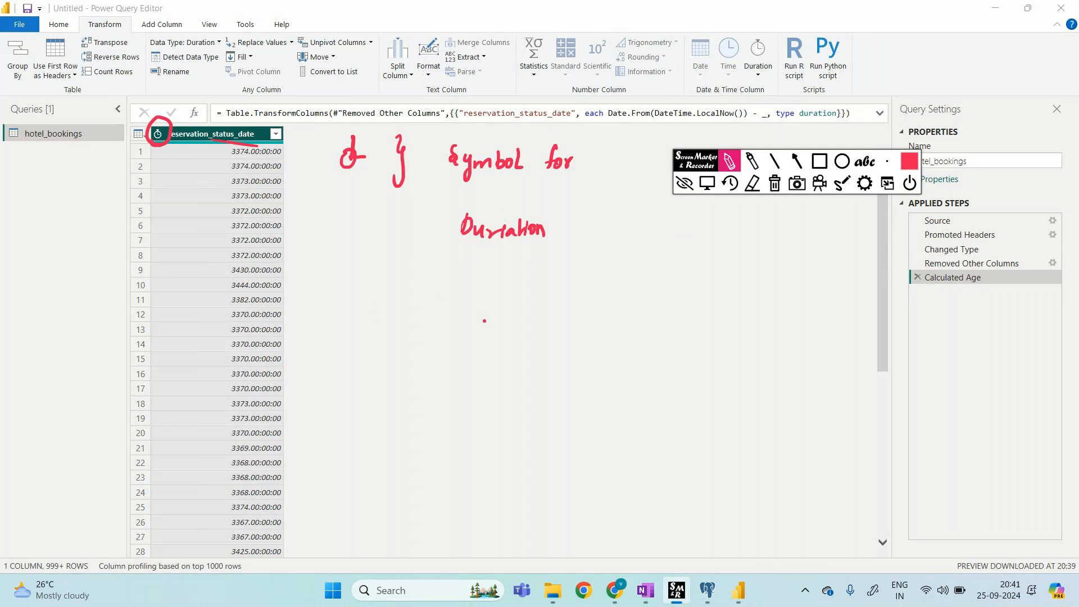
mouse_move(335, 134)
mouse_down()
mouse_move(575, 106)
mouse_move(587, 187)
mouse_up()
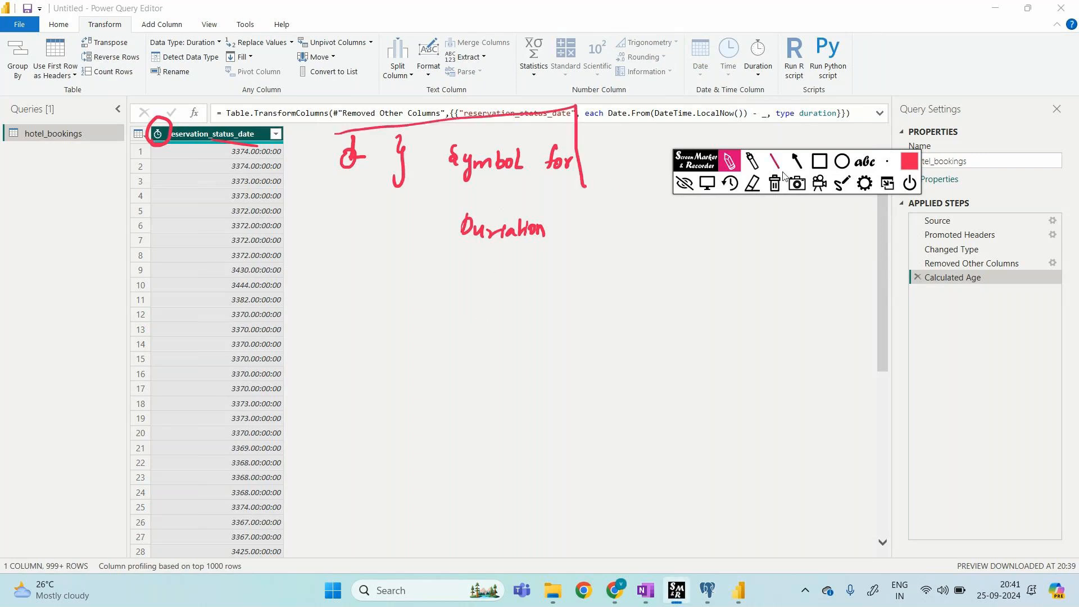
click(775, 183)
click(685, 183)
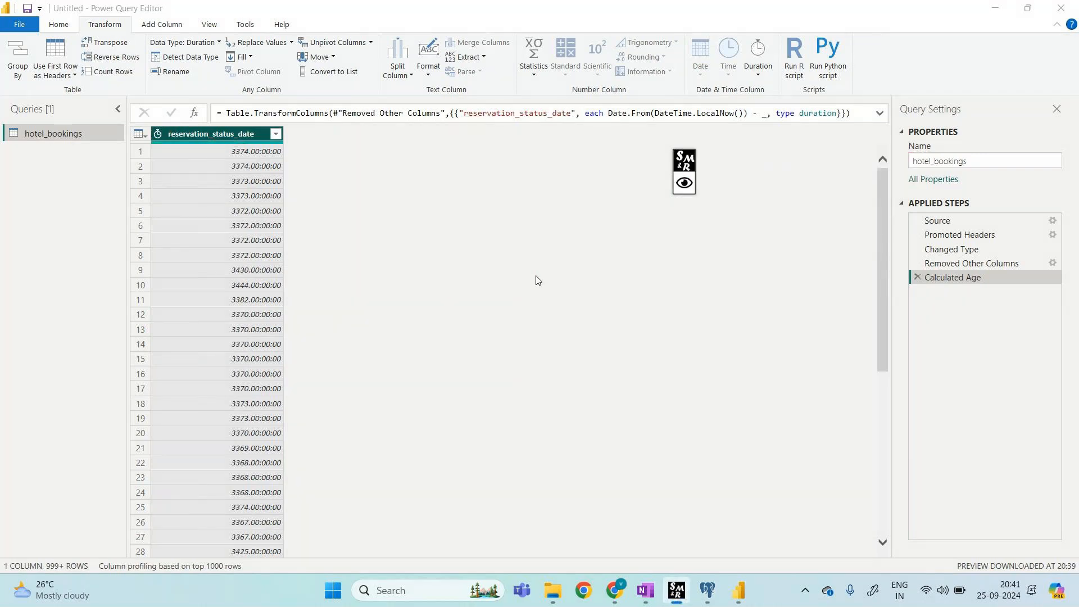
click(684, 183)
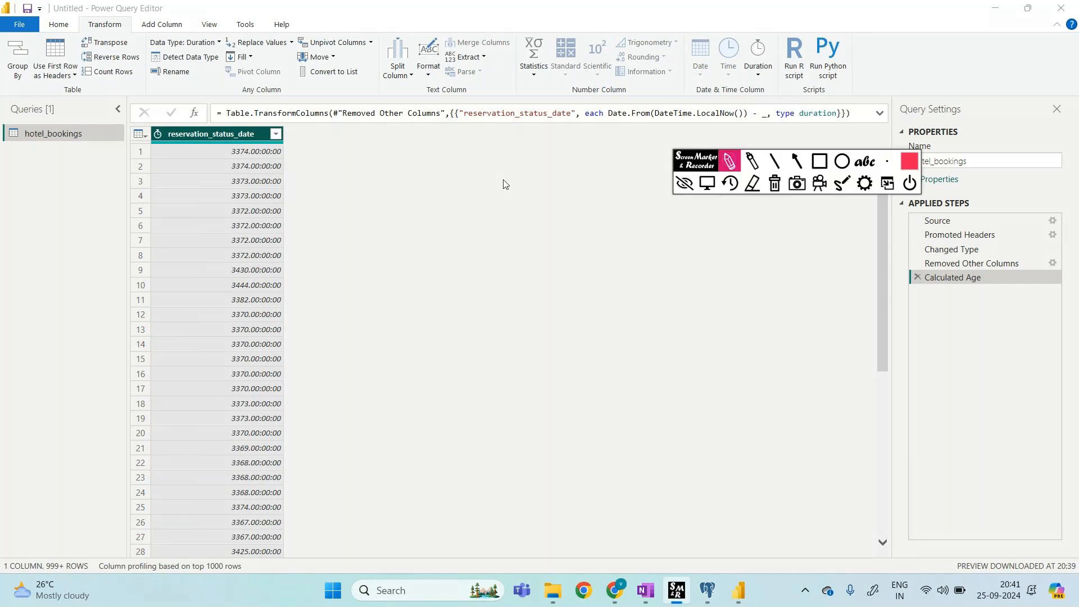
mouse_move(175, 147)
mouse_down()
mouse_move(140, 124)
mouse_move(147, 153)
mouse_up()
drag(772, 33, 774, 98)
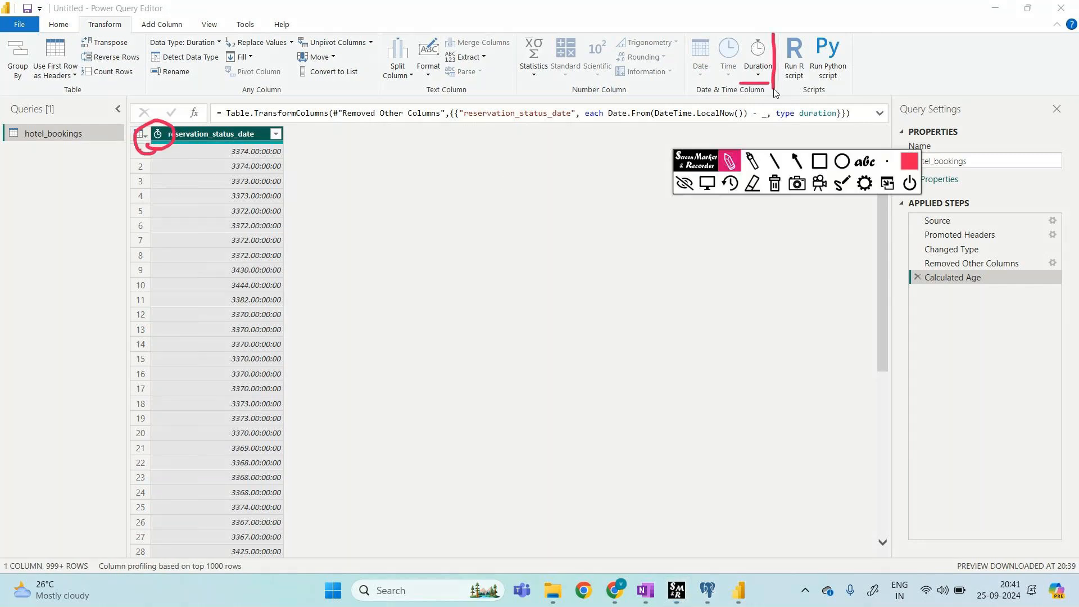
mouse_move(772, 33)
mouse_down()
mouse_move(771, 85)
mouse_move(585, 179)
mouse_move(543, 185)
mouse_up()
mouse_move(567, 170)
mouse_down()
mouse_move(543, 185)
mouse_move(554, 204)
mouse_up()
mouse_move(396, 181)
mouse_down()
mouse_move(397, 197)
mouse_move(471, 170)
mouse_up()
mouse_move(404, 225)
mouse_down()
mouse_move(413, 236)
mouse_move(434, 225)
mouse_up()
mouse_move(449, 207)
mouse_down()
mouse_move(450, 222)
mouse_move(457, 212)
mouse_move(473, 222)
mouse_up()
mouse_move(447, 263)
mouse_down()
mouse_move(441, 279)
mouse_move(609, 242)
mouse_up()
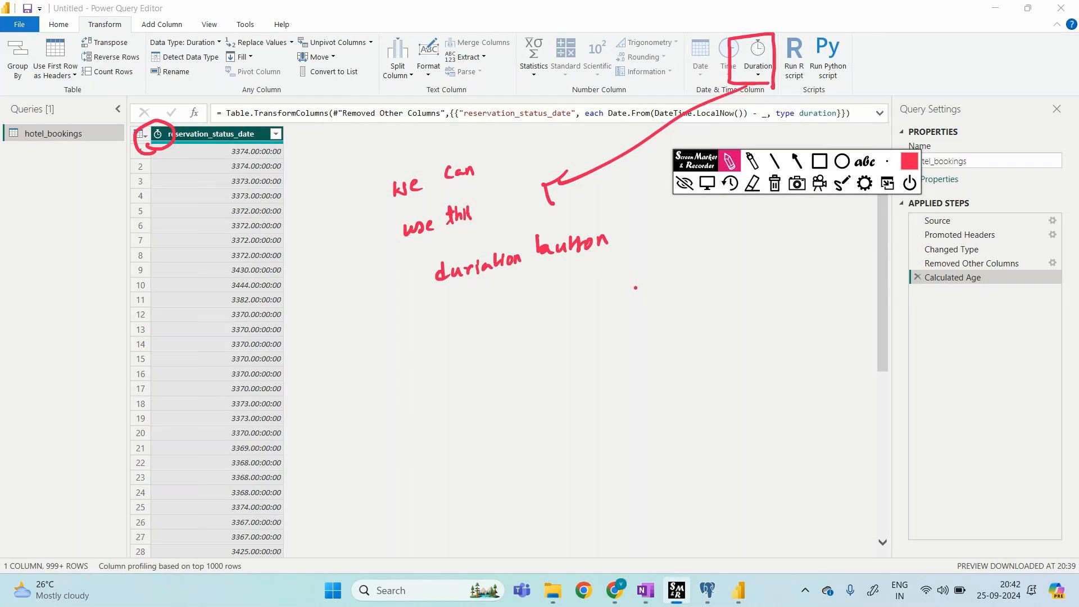
Step: Select the Promoted Headers step to show all 32 hotel_bookings columns
click(779, 183)
click(684, 184)
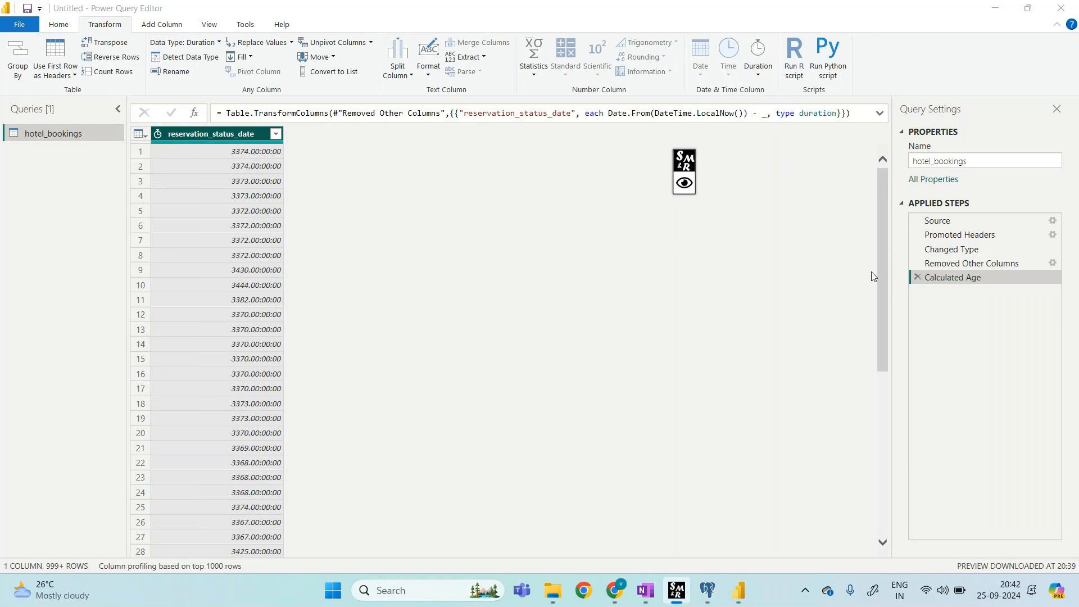
click(968, 241)
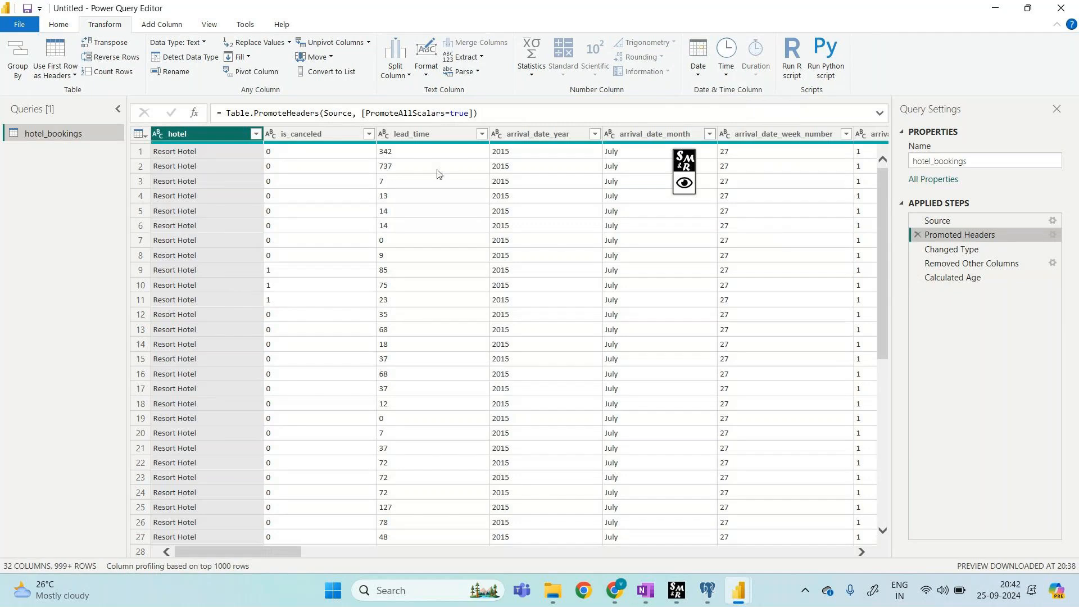
Step: Keep only the hotel column as a new Removed Other Columns step after Promoted Headers
mouse_move(290, 555)
mouse_down()
mouse_move(648, 556)
mouse_move(289, 556)
mouse_up()
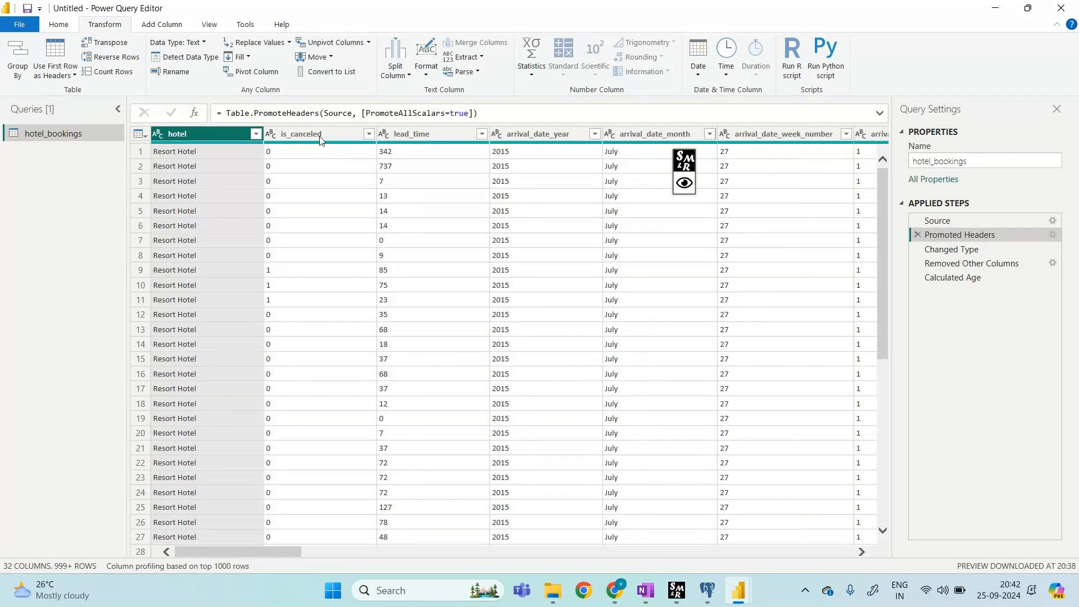
right_click(220, 135)
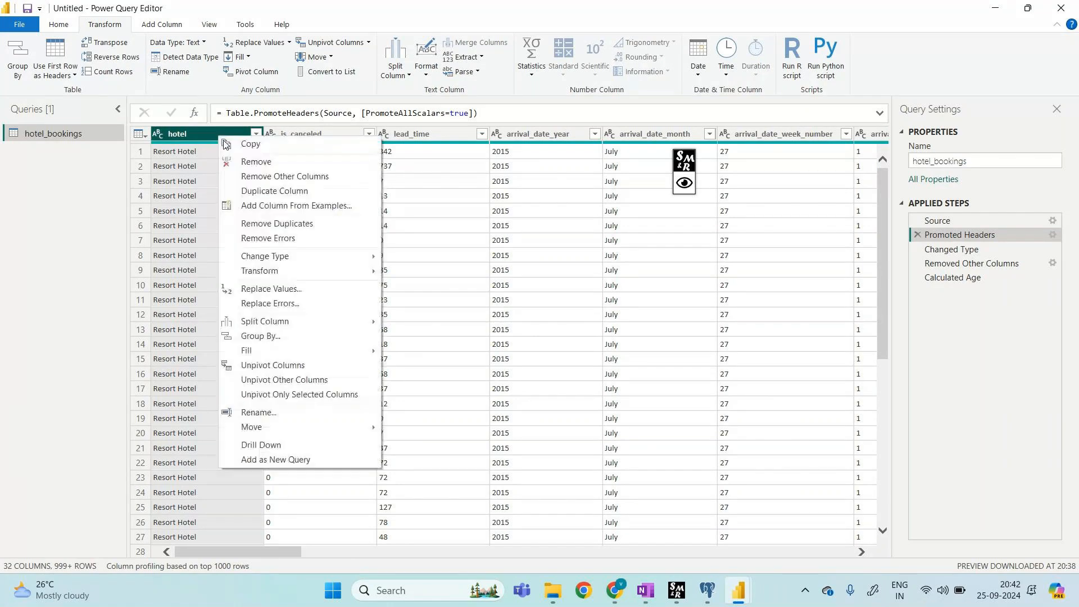
click(254, 176)
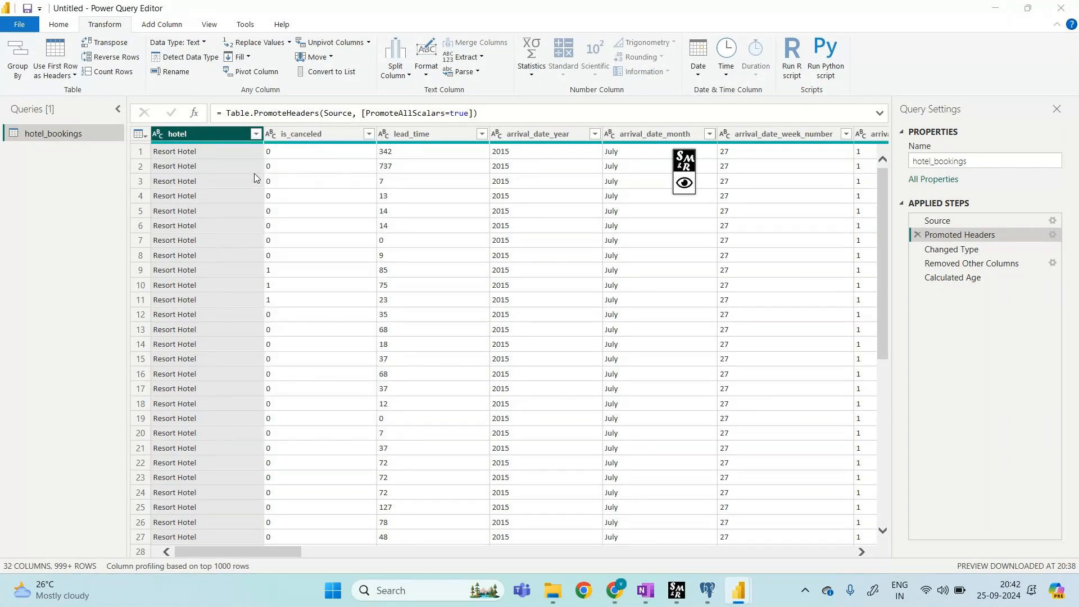
click(653, 324)
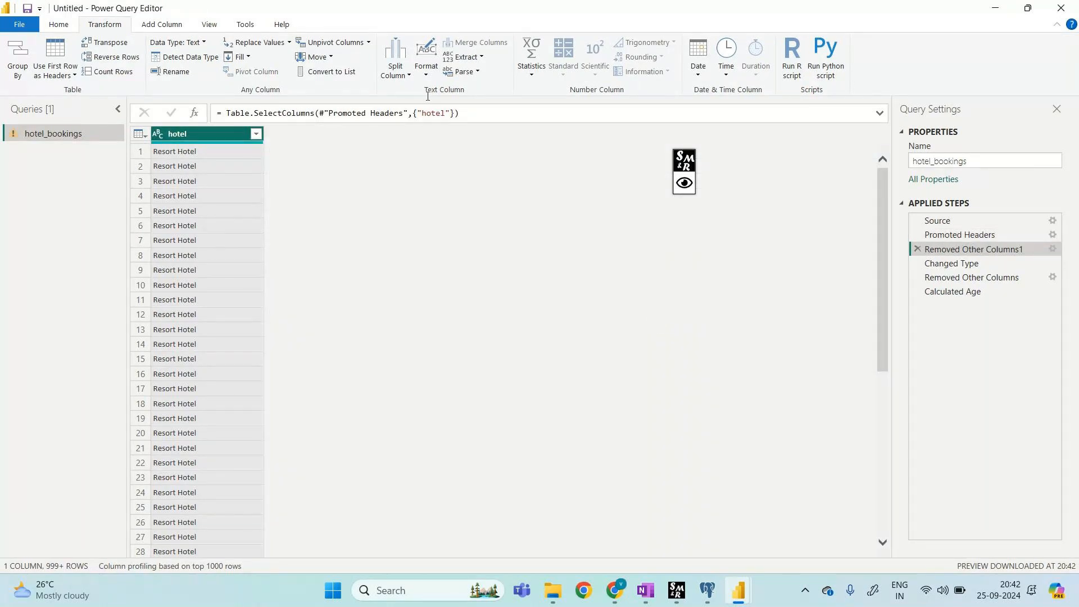
Step: Split hotel once at 7 characters from the left into hotel.1 (Resort) and hotel.2 (Hotel)
click(396, 73)
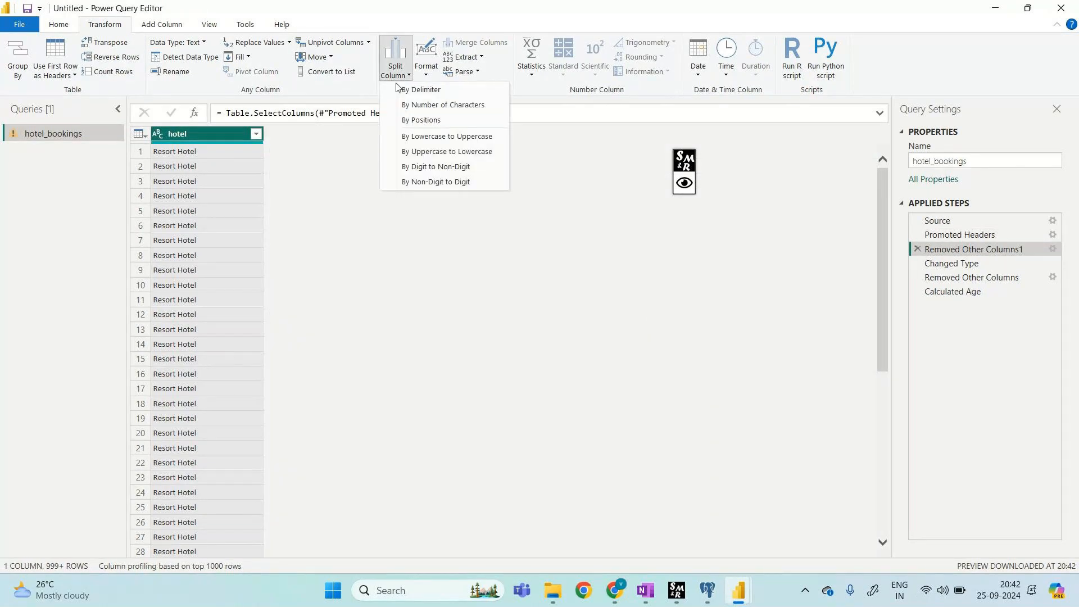
click(440, 106)
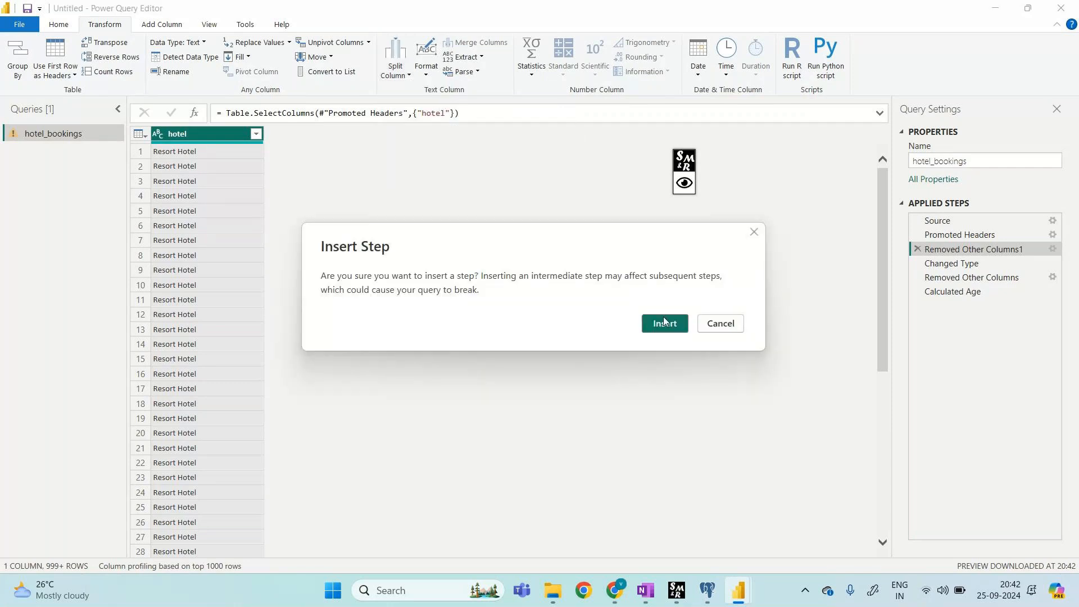
click(665, 324)
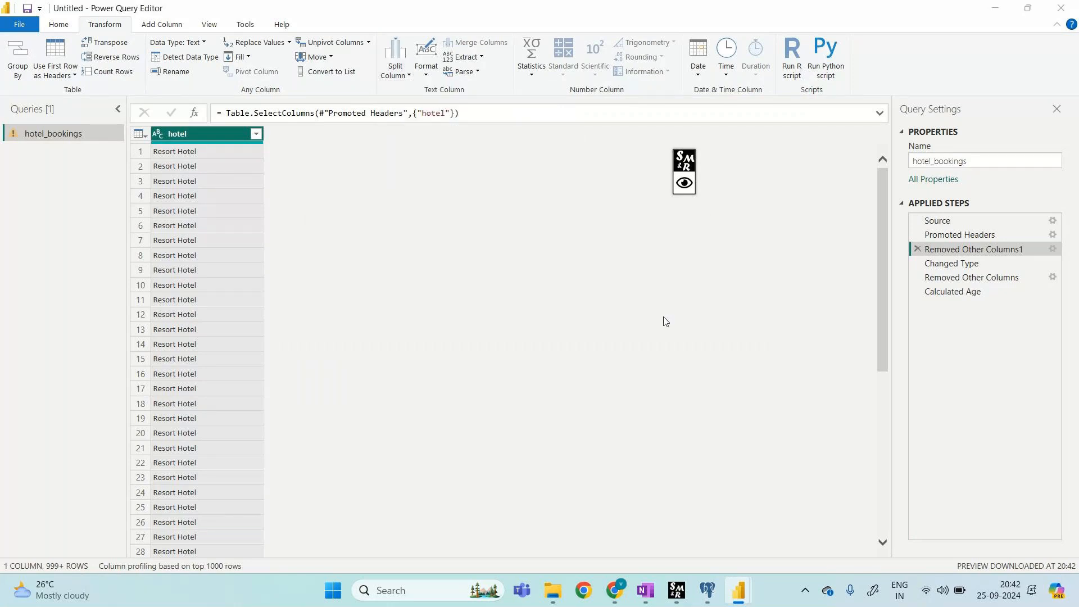
click(389, 247)
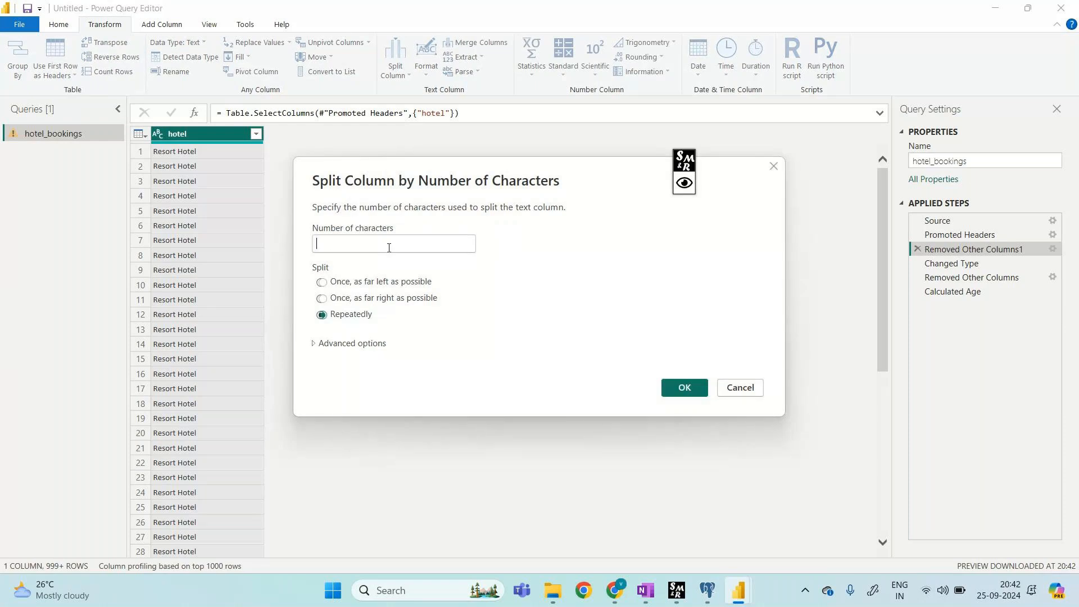
text(7)
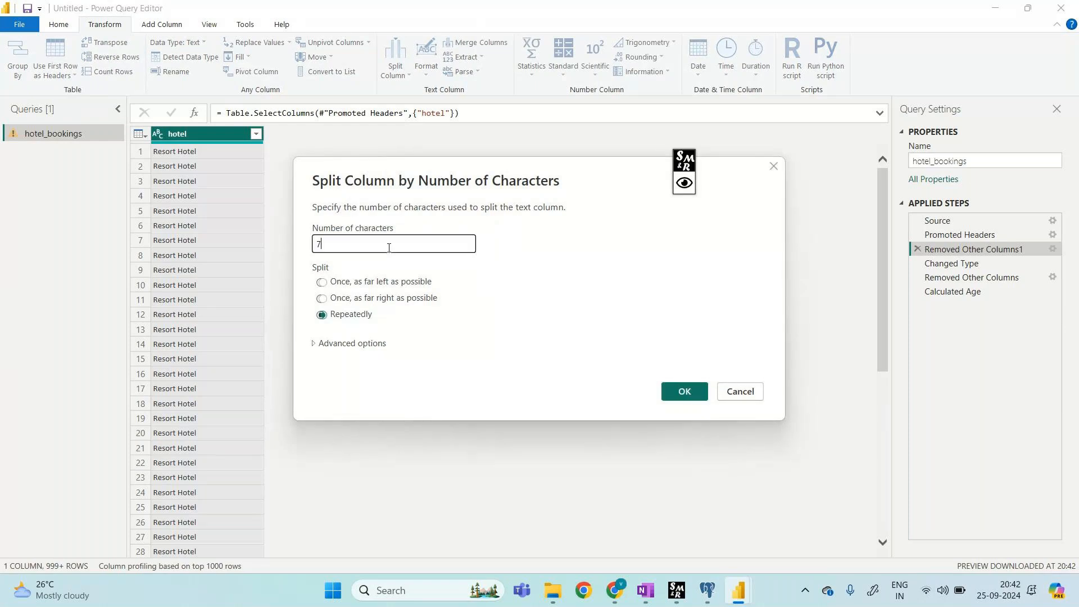
click(322, 282)
click(686, 392)
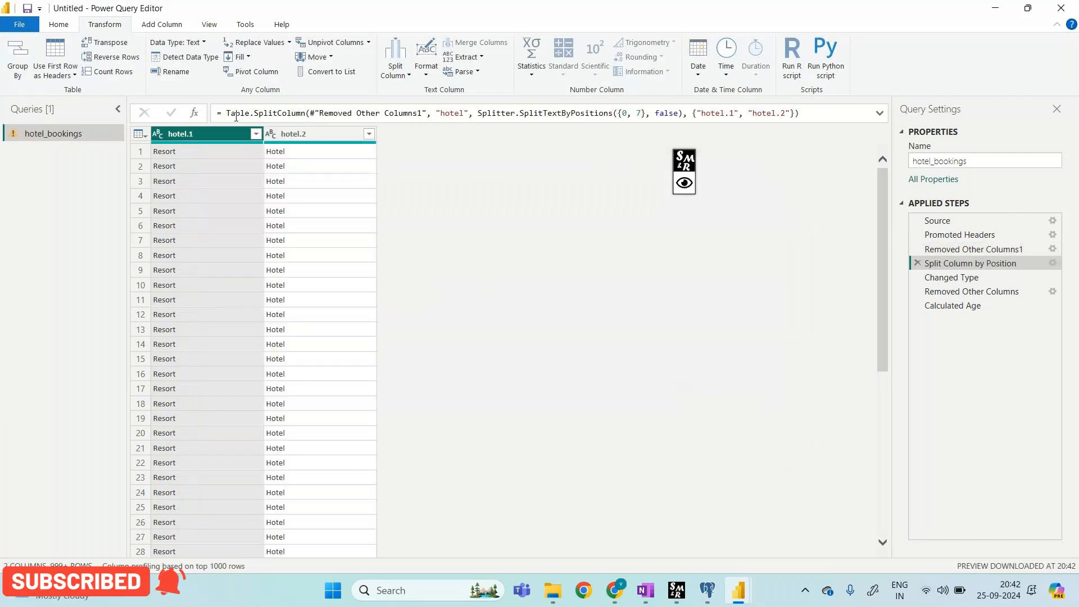
click(310, 133)
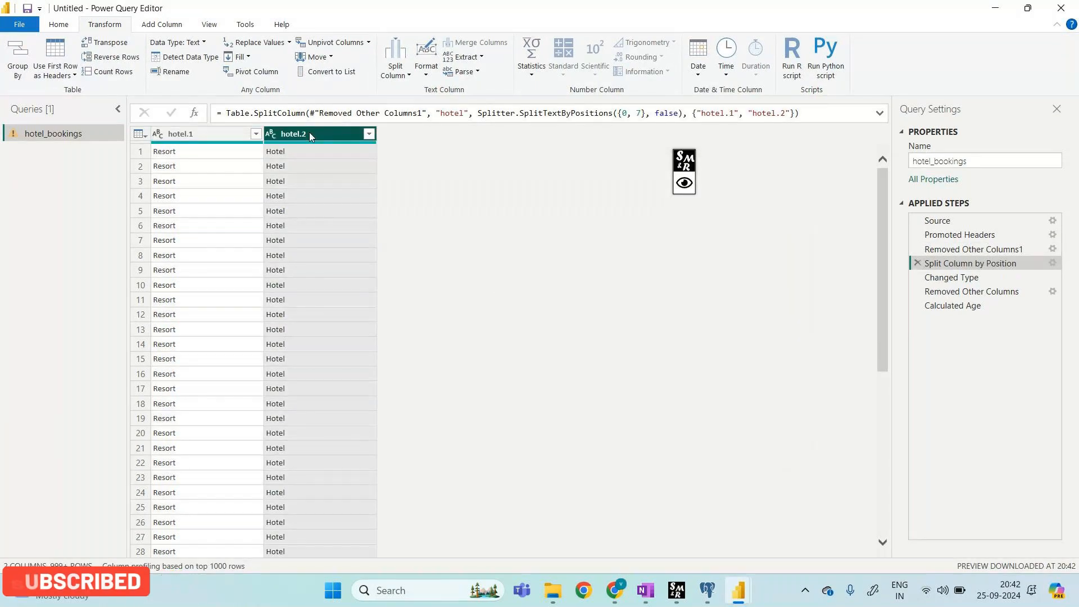
Step: Select hotel.1 and hotel.2 and insert a Merge Columns step for them
click(230, 134)
ctrl+click(273, 133)
click(273, 133)
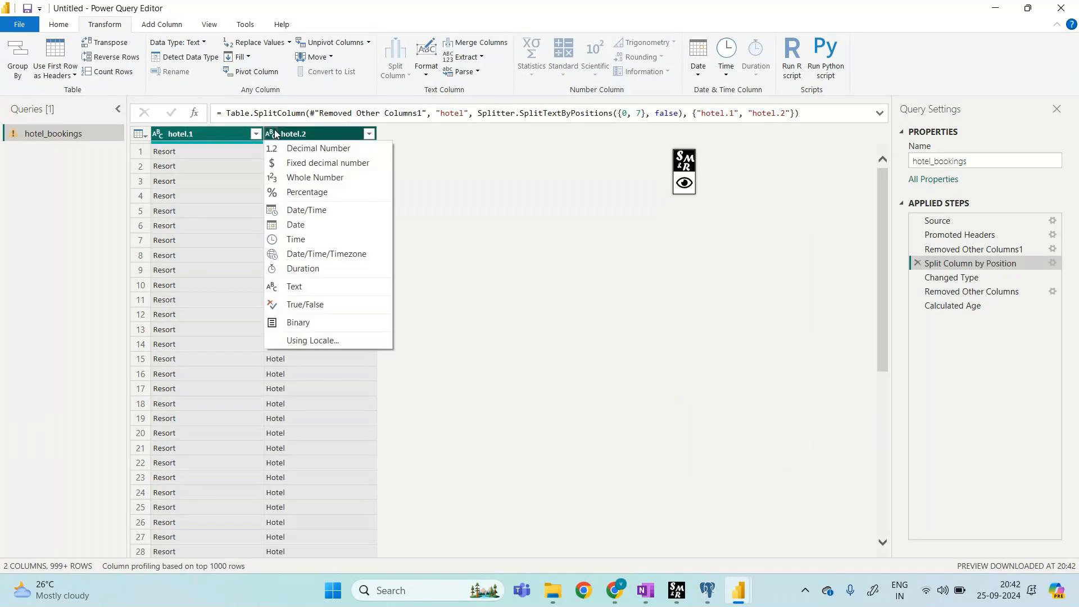
click(275, 133)
right_click(275, 132)
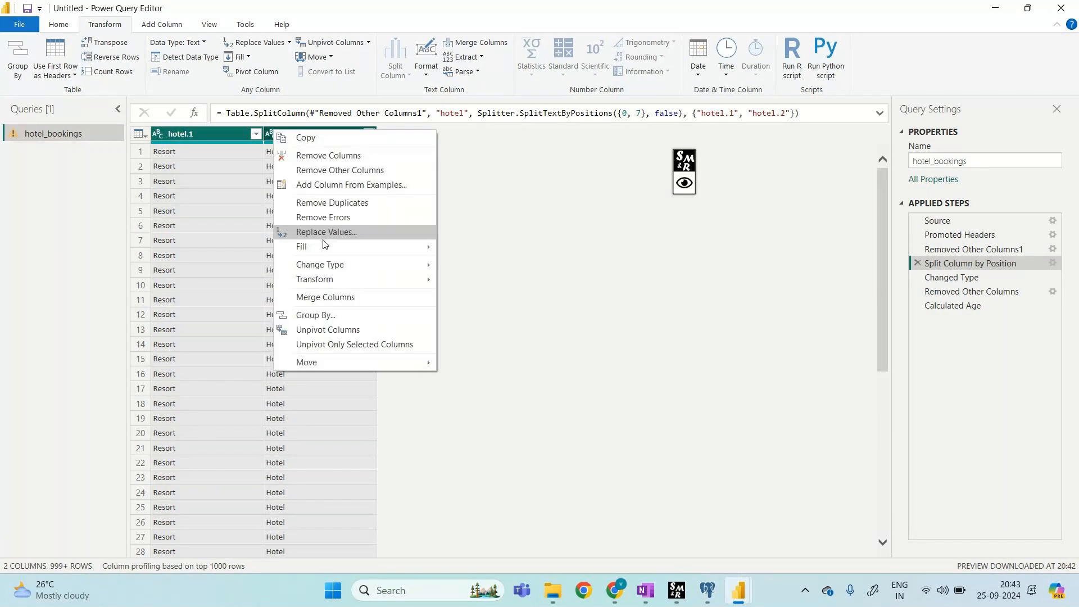
click(353, 297)
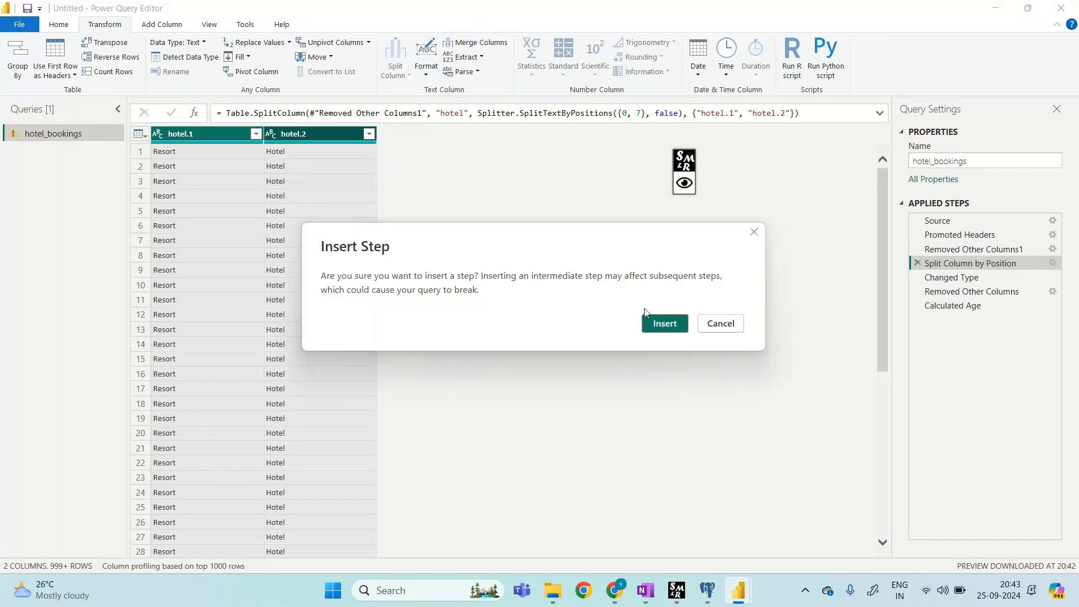
click(664, 325)
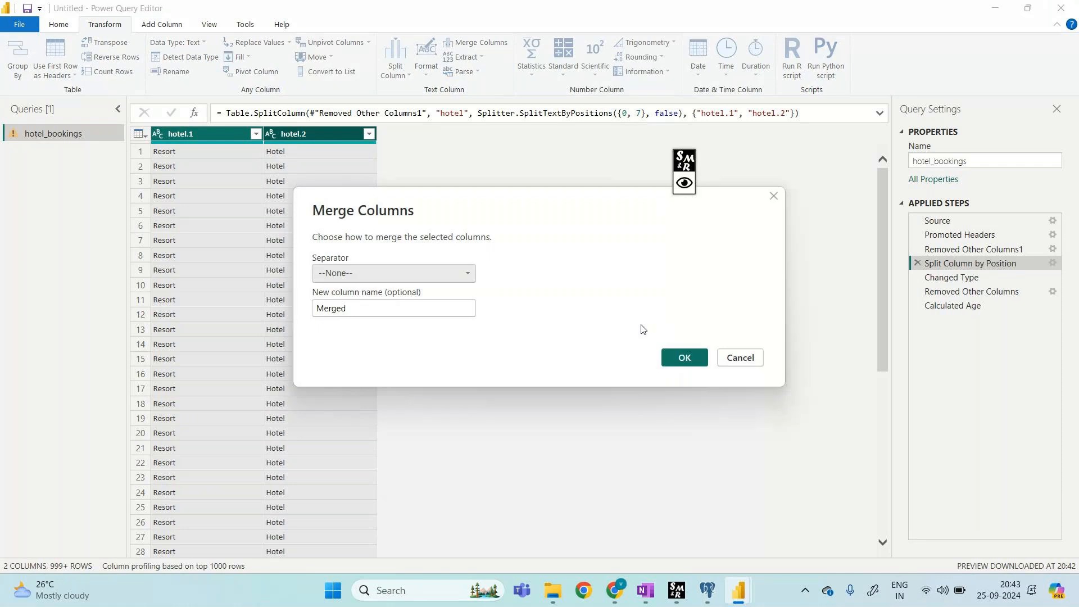
Step: Merge them using a Comma separator into a column named Merged_column
click(465, 275)
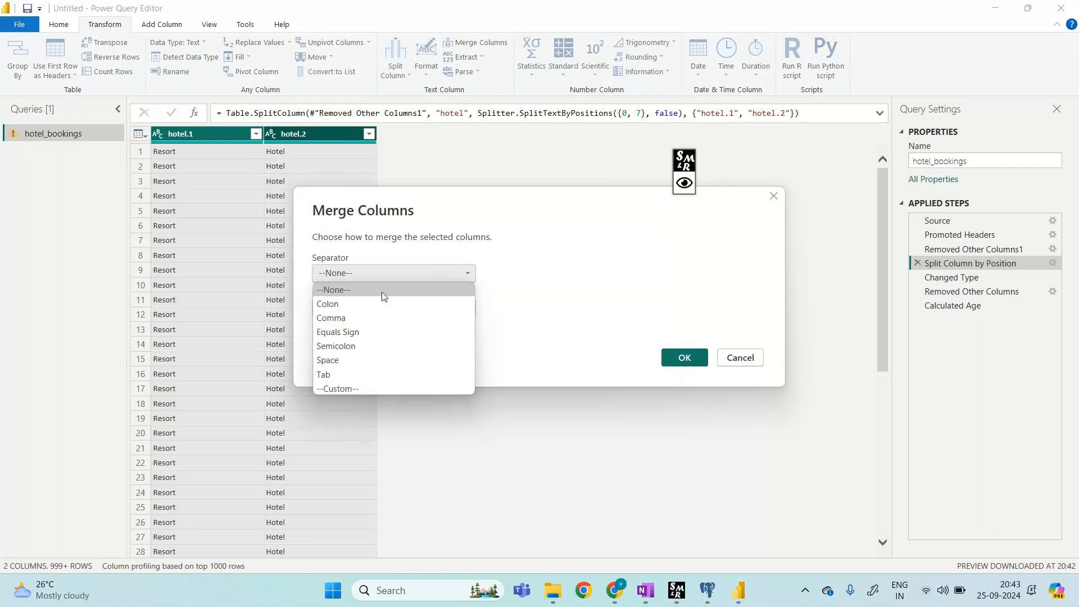
click(335, 318)
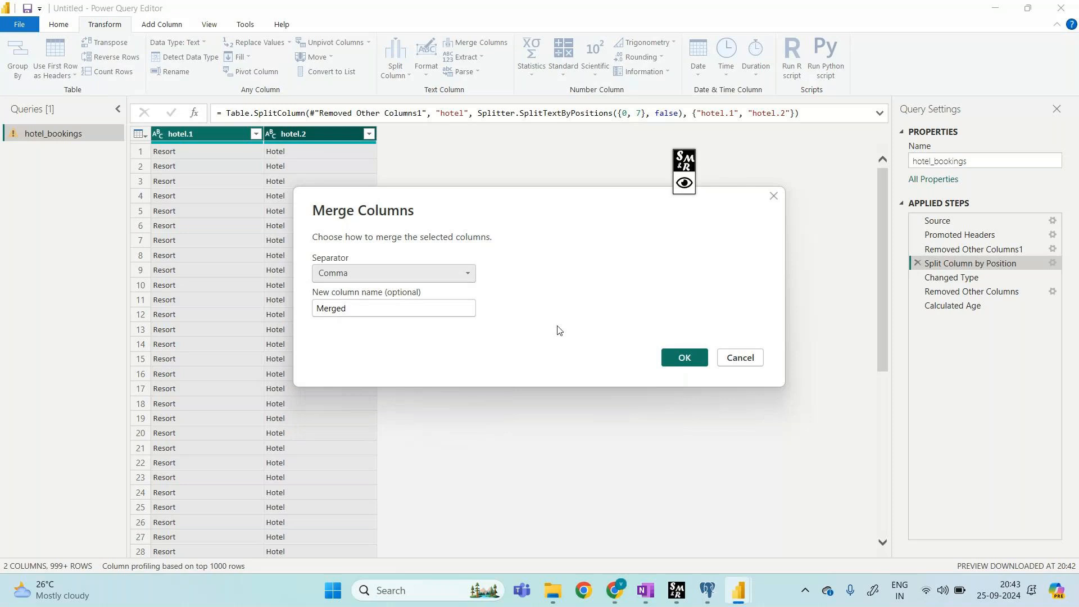
click(376, 307)
click(377, 305)
text(_column)
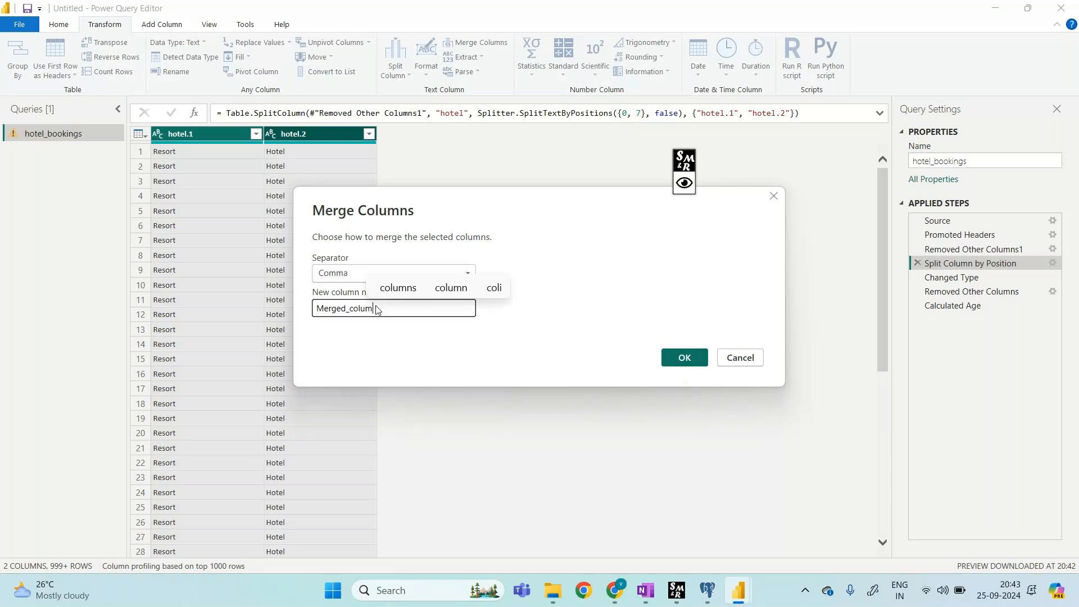
click(685, 359)
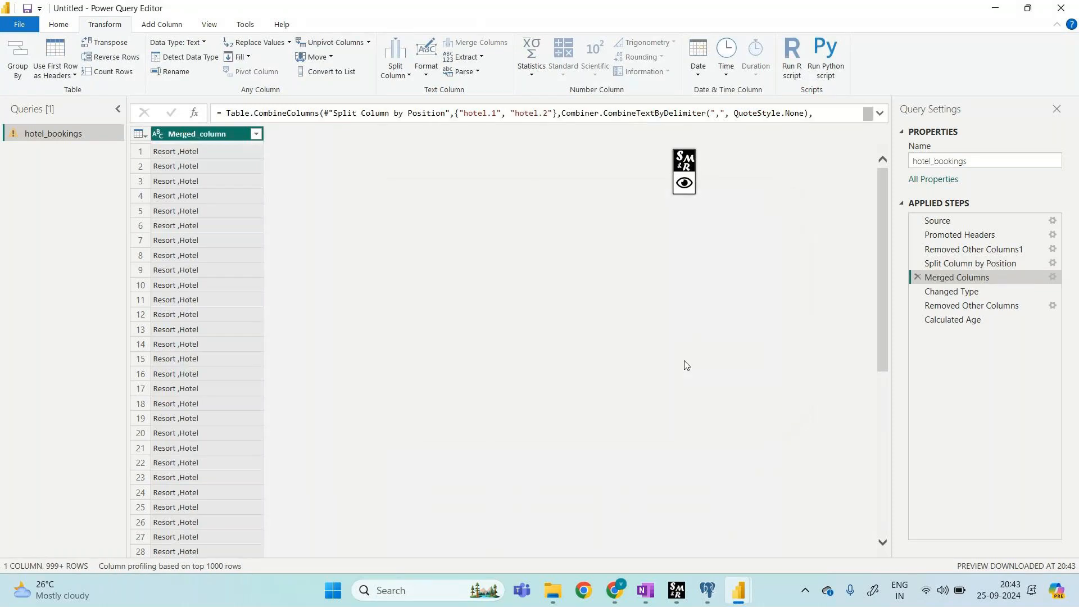
click(685, 183)
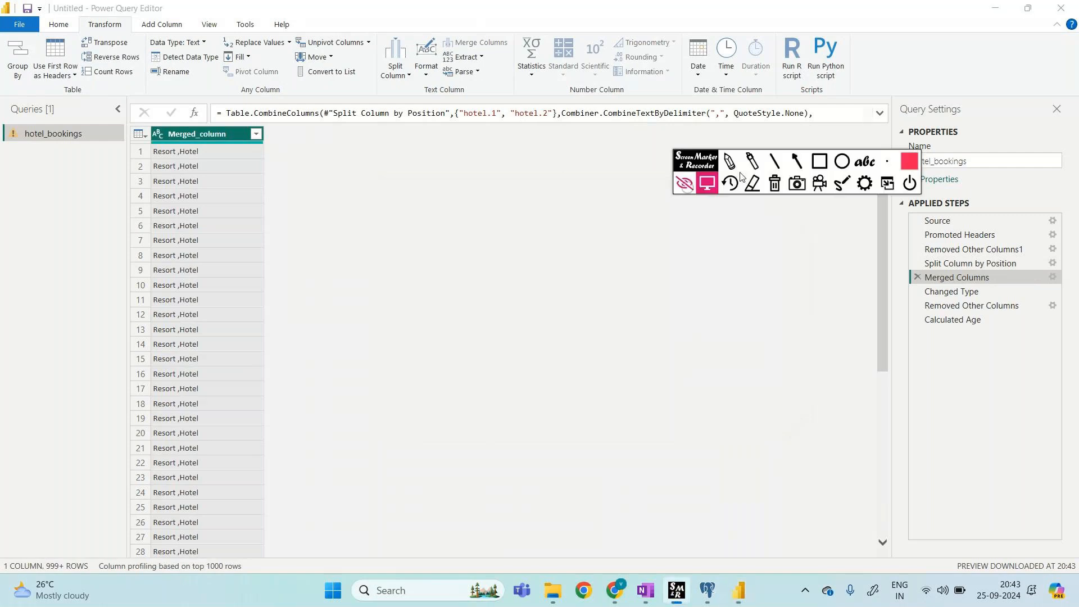
drag(285, 127, 286, 189)
mouse_move(381, 164)
mouse_down()
mouse_move(393, 179)
mouse_move(416, 168)
mouse_move(496, 181)
mouse_up()
mouse_move(489, 211)
mouse_down()
mouse_move(482, 220)
mouse_move(533, 224)
mouse_move(600, 265)
mouse_move(701, 270)
mouse_up()
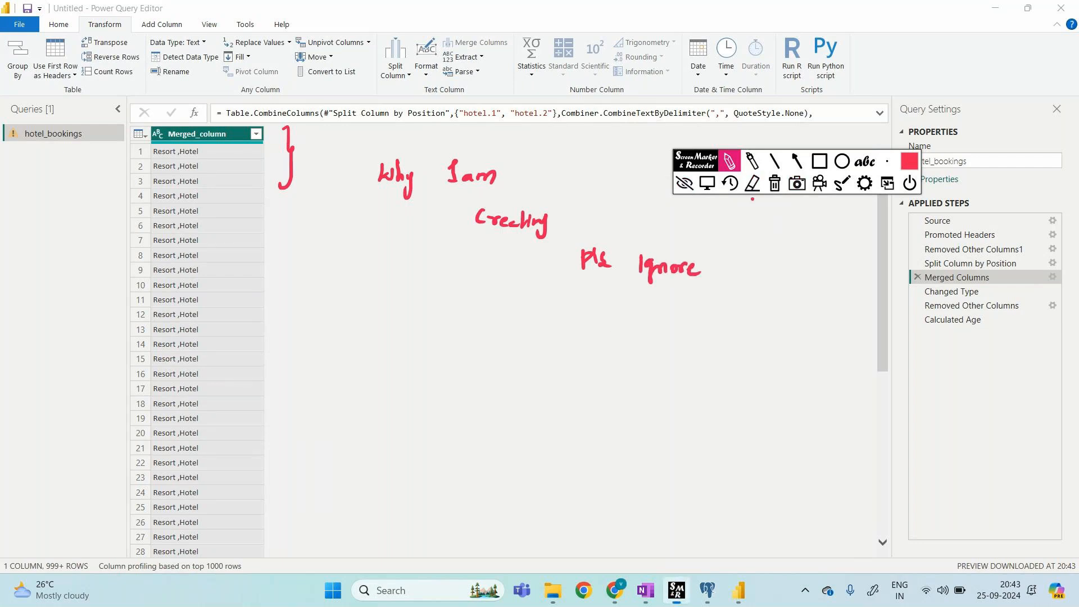
mouse_move(151, 159)
mouse_down()
mouse_move(201, 162)
mouse_move(206, 147)
mouse_move(161, 142)
mouse_move(147, 153)
mouse_up()
click(775, 183)
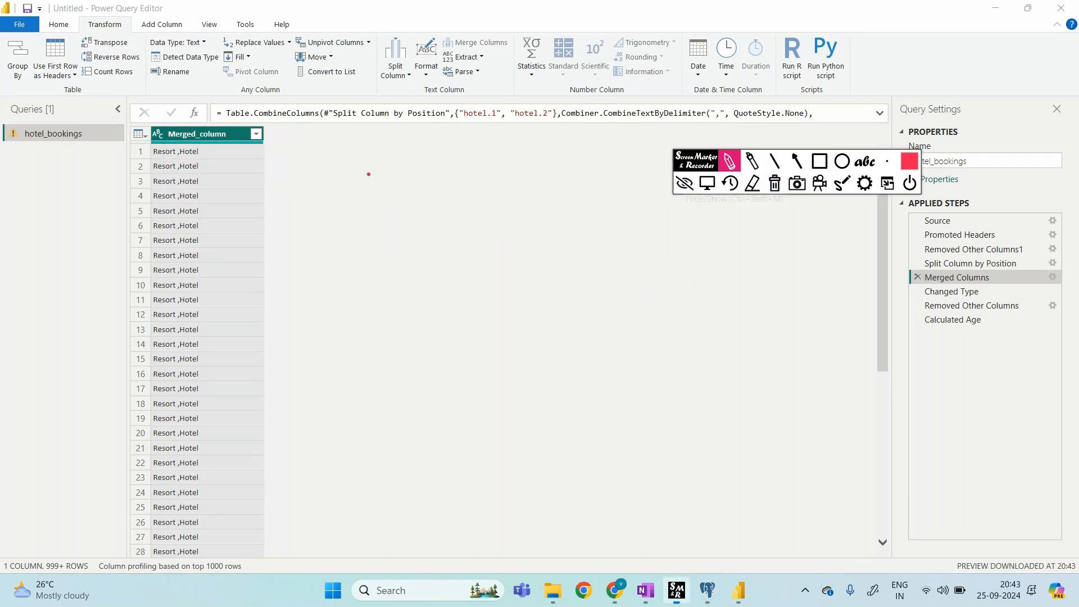
drag(286, 128, 284, 183)
drag(375, 148, 356, 176)
drag(392, 144, 390, 175)
mouse_move(341, 206)
mouse_down()
mouse_move(413, 196)
mouse_move(388, 241)
mouse_move(381, 217)
mouse_move(374, 225)
mouse_move(393, 223)
mouse_up()
click(392, 212)
click(775, 183)
mouse_move(145, 161)
mouse_down()
mouse_move(216, 160)
mouse_move(172, 142)
mouse_move(139, 158)
mouse_up()
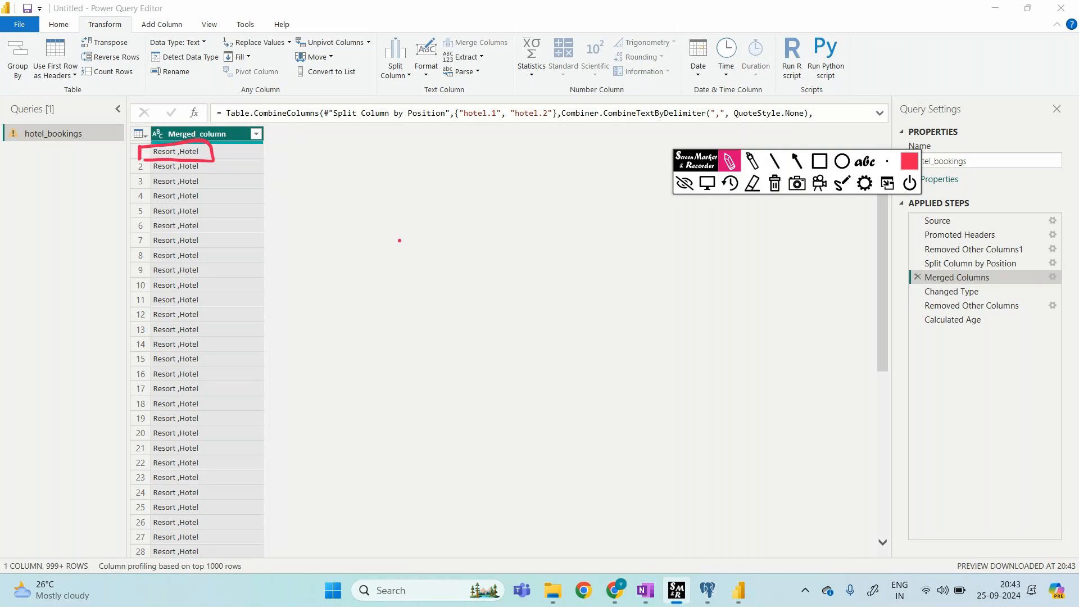
click(775, 182)
click(684, 182)
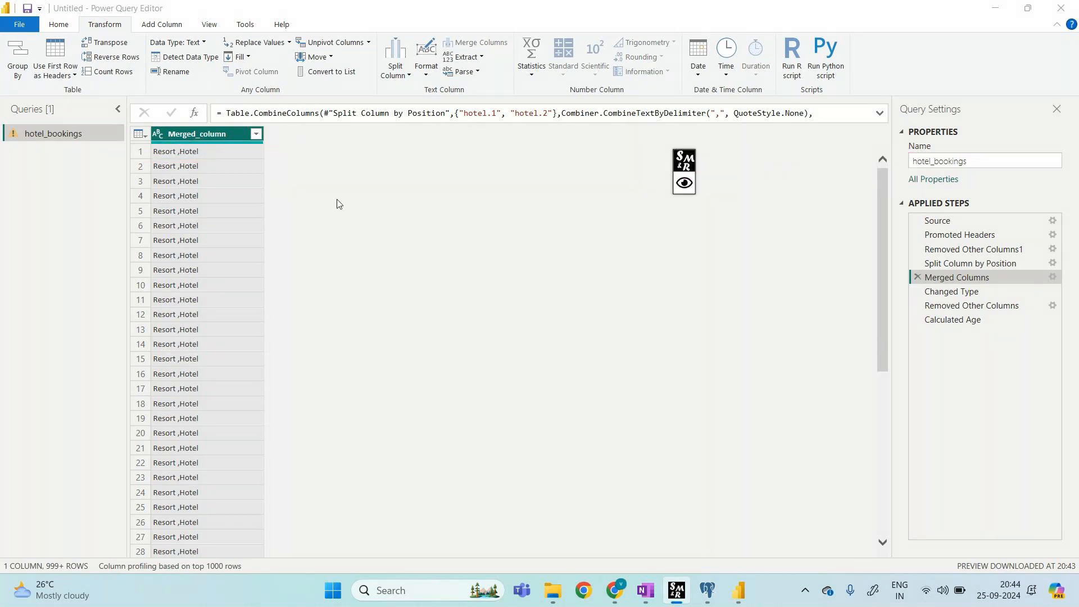
Step: Split Merged_column once at 7 characters from the left into Merged_column.1 and Merged_column.2
right_click(215, 140)
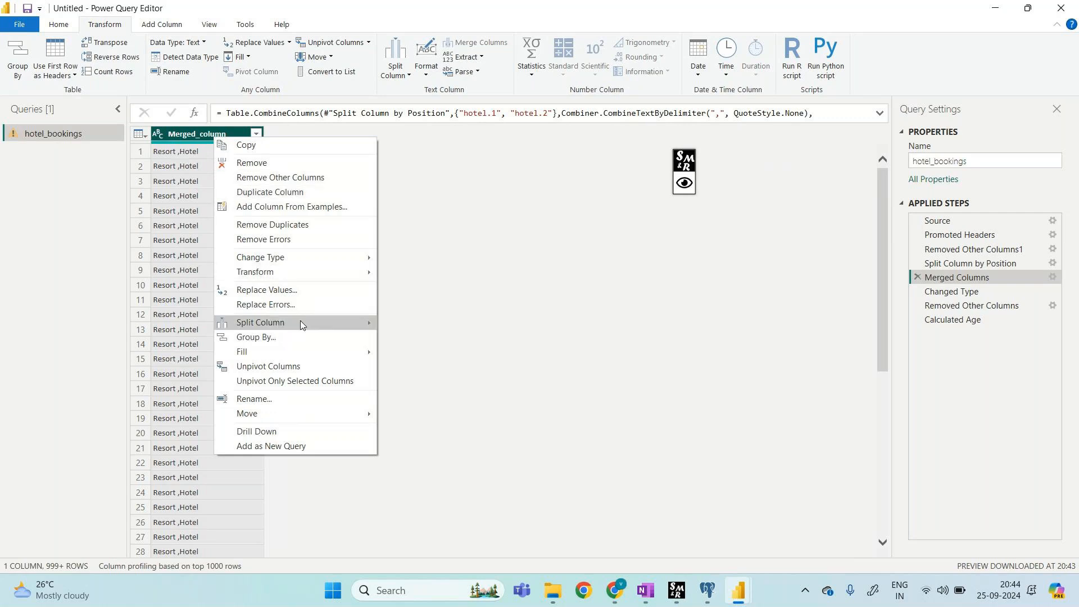
mouse_move(301, 322)
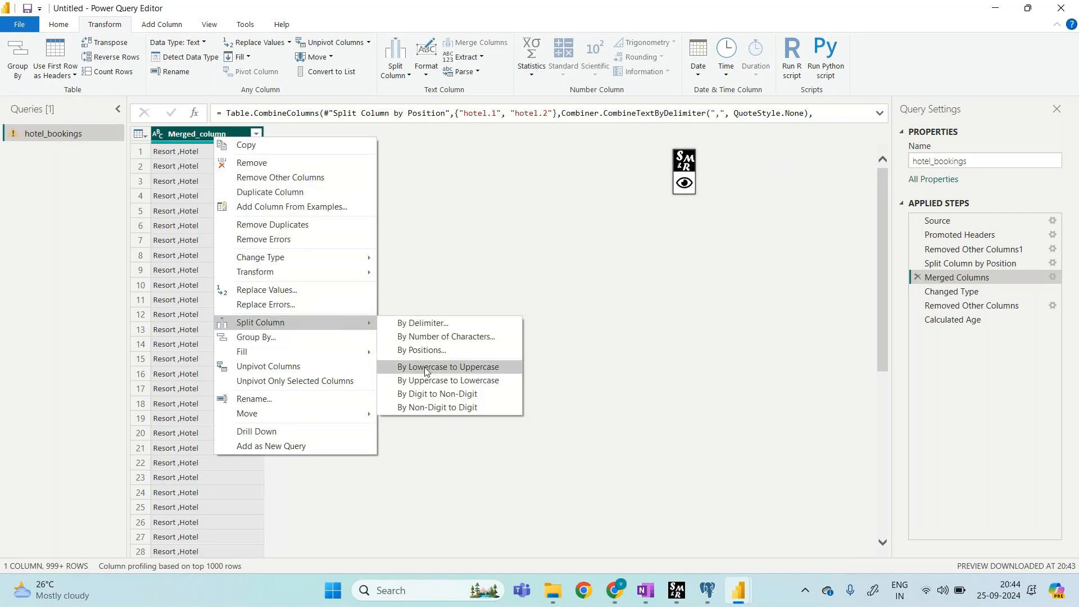
click(463, 342)
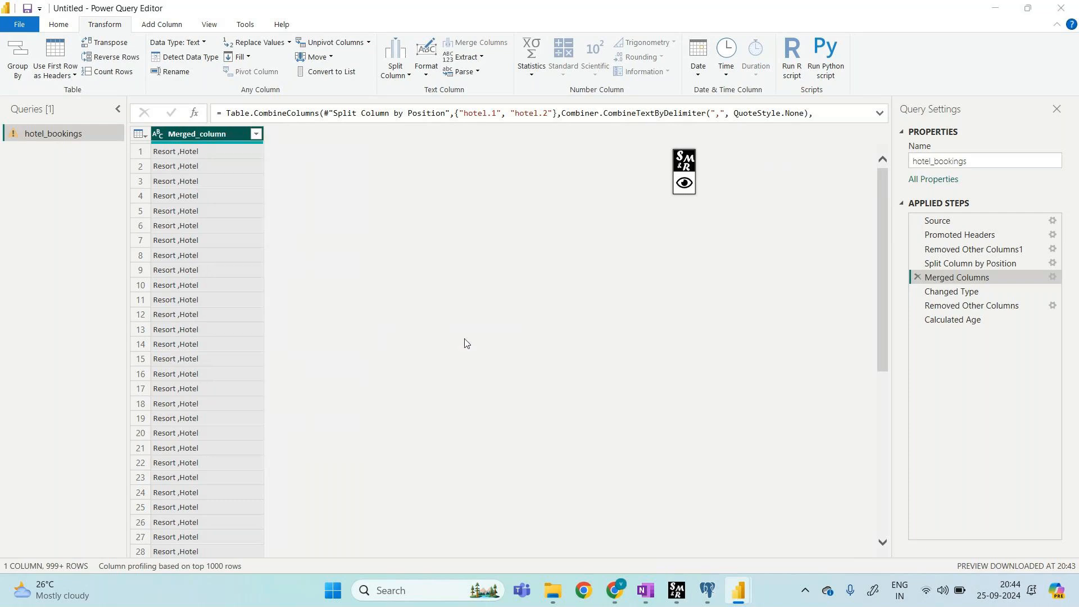
click(673, 330)
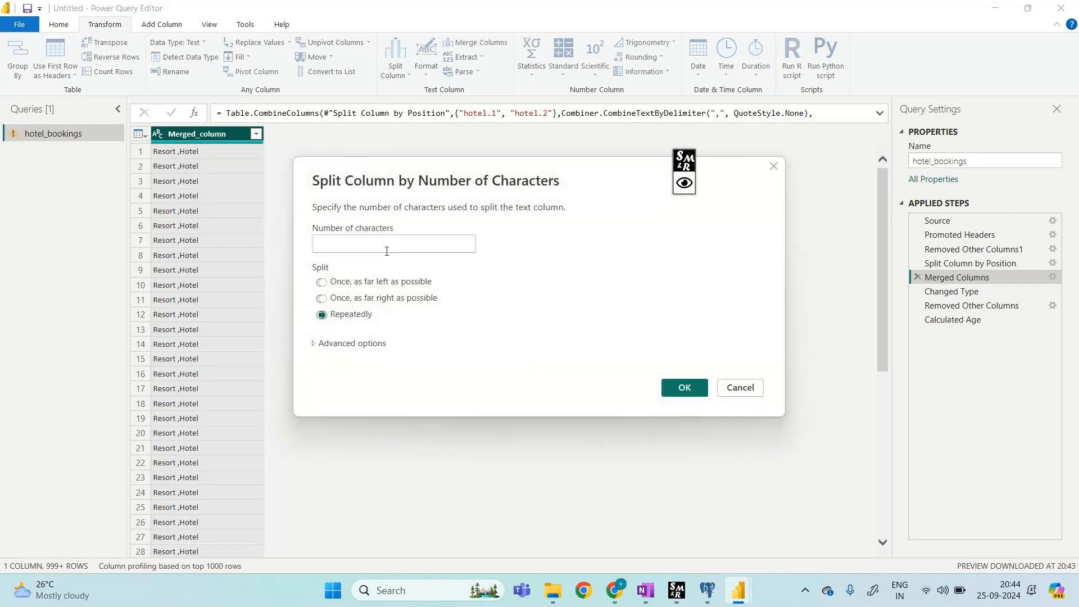
click(321, 282)
click(390, 247)
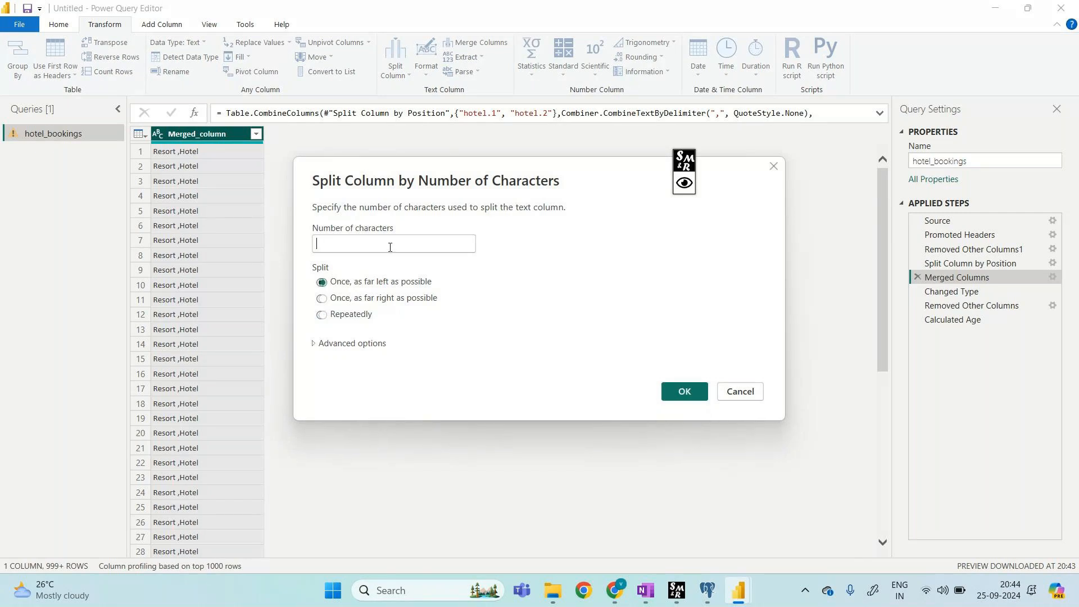
text(7)
click(684, 392)
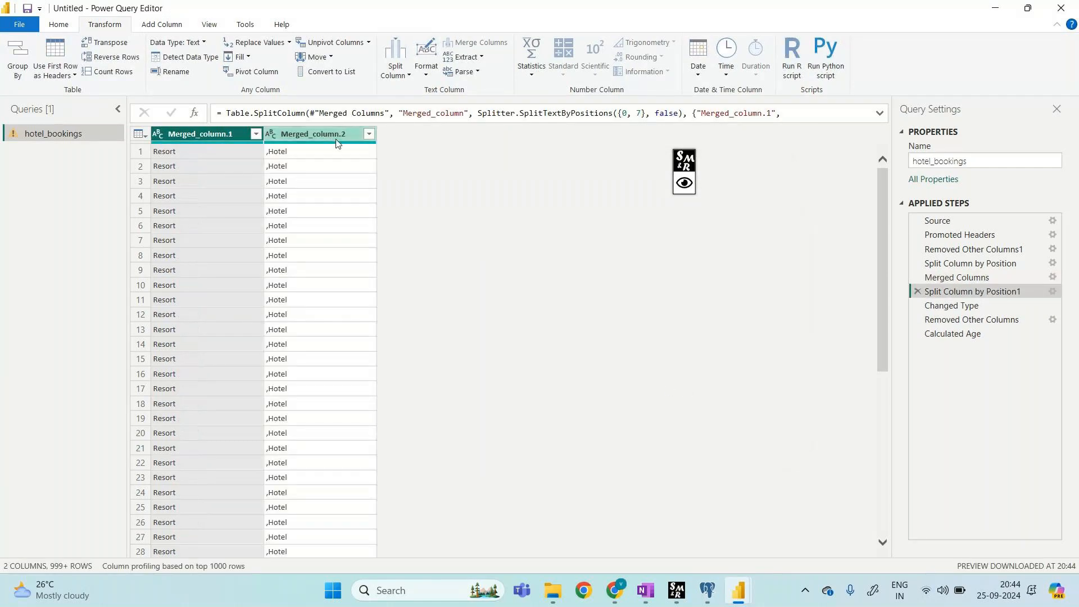
click(337, 141)
Step: Split Merged_column.2 once after its first character to isolate the leading comma
right_click(336, 142)
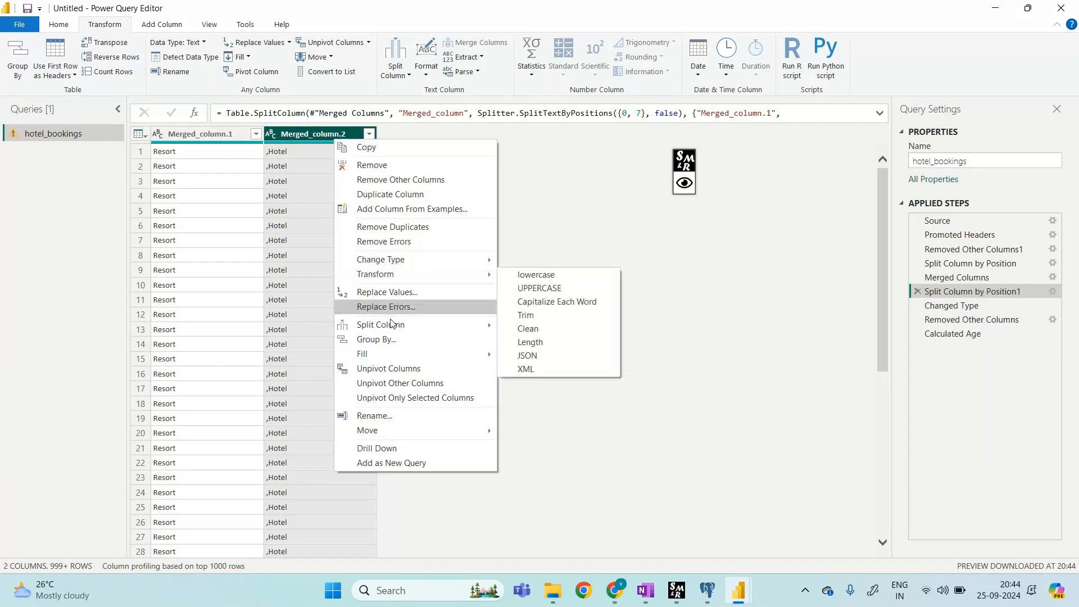
mouse_move(468, 327)
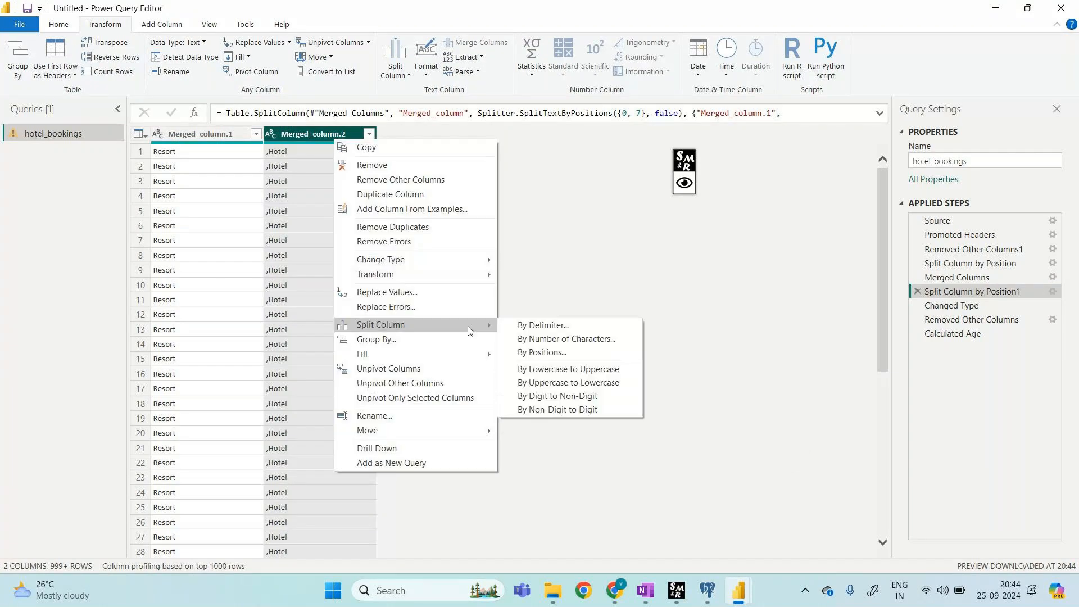
click(567, 340)
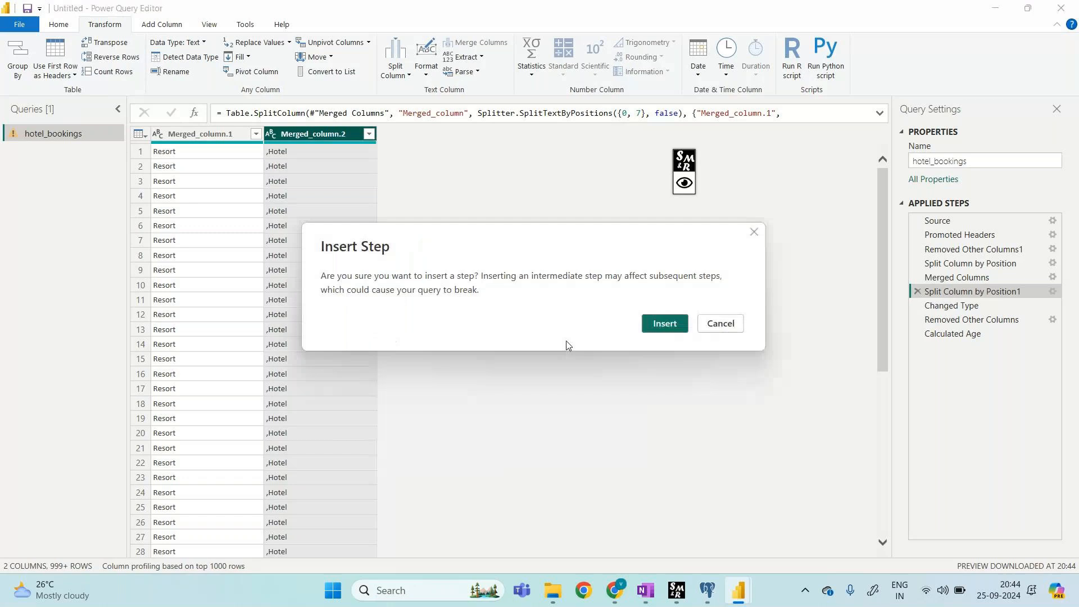
click(654, 326)
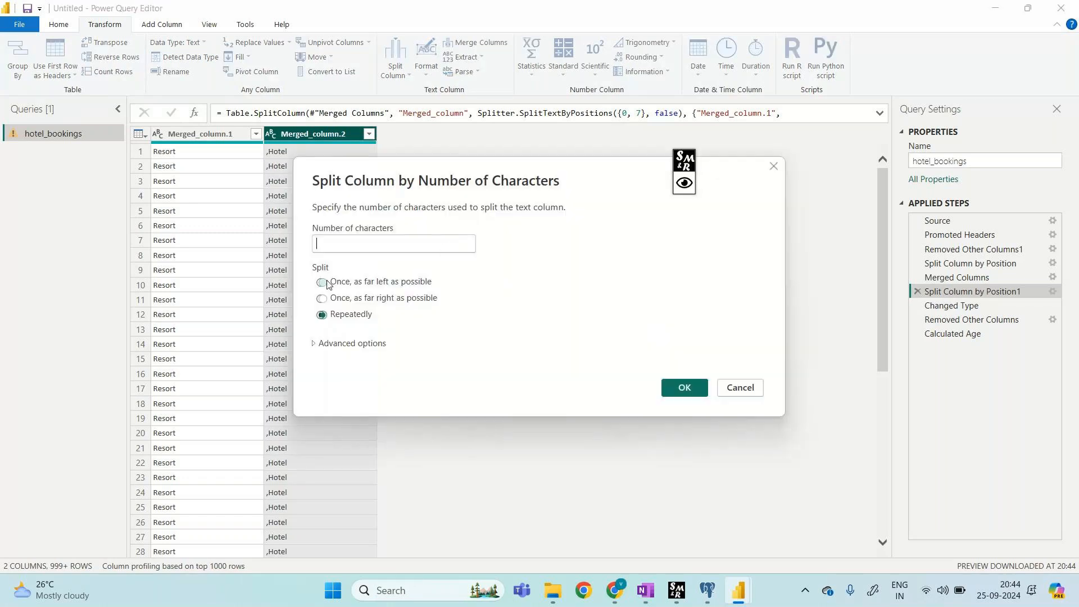
click(321, 282)
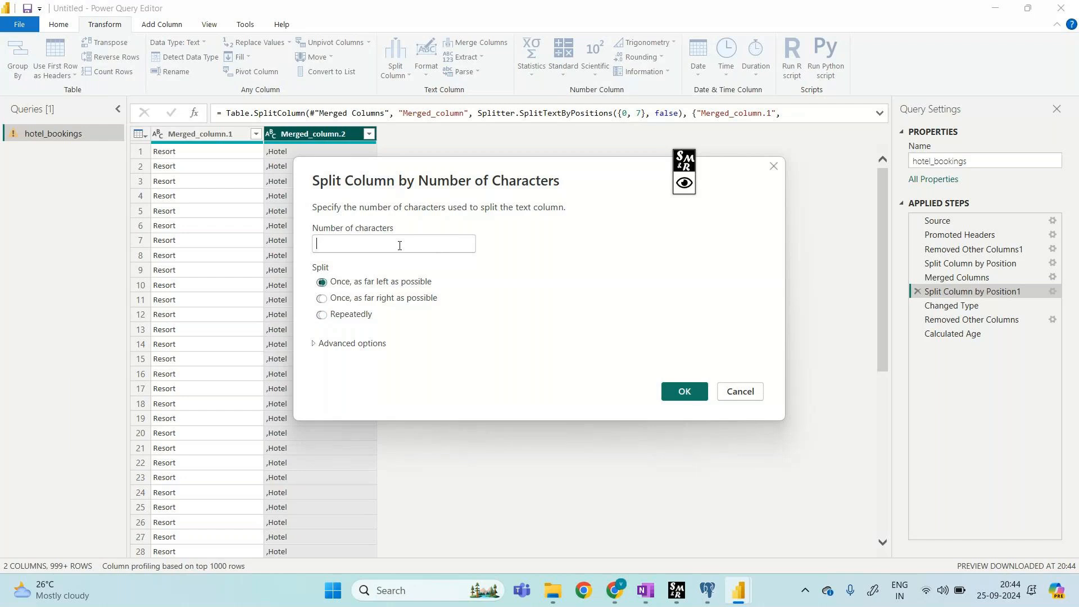
text(1)
click(683, 392)
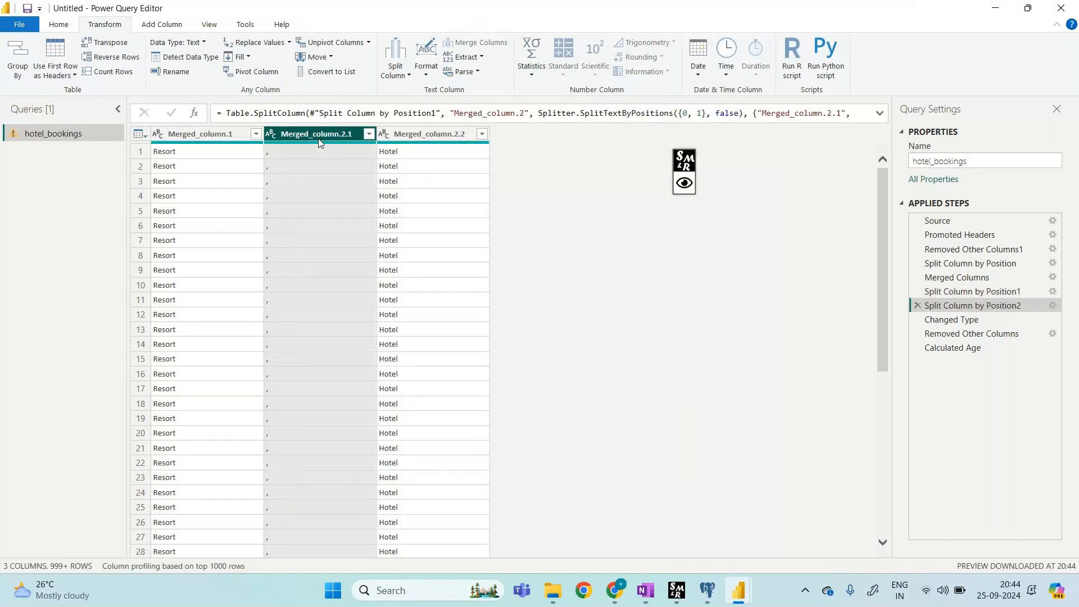
Step: Remove the comma-only Merged_column.2.1 column as an inserted Removed Columns step
right_click(319, 140)
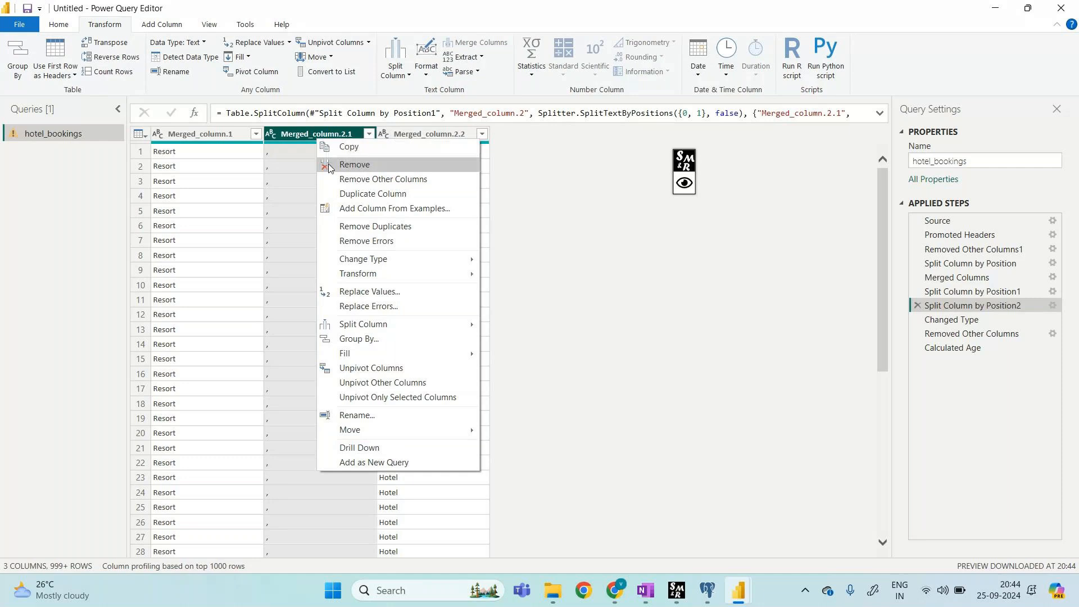
click(328, 164)
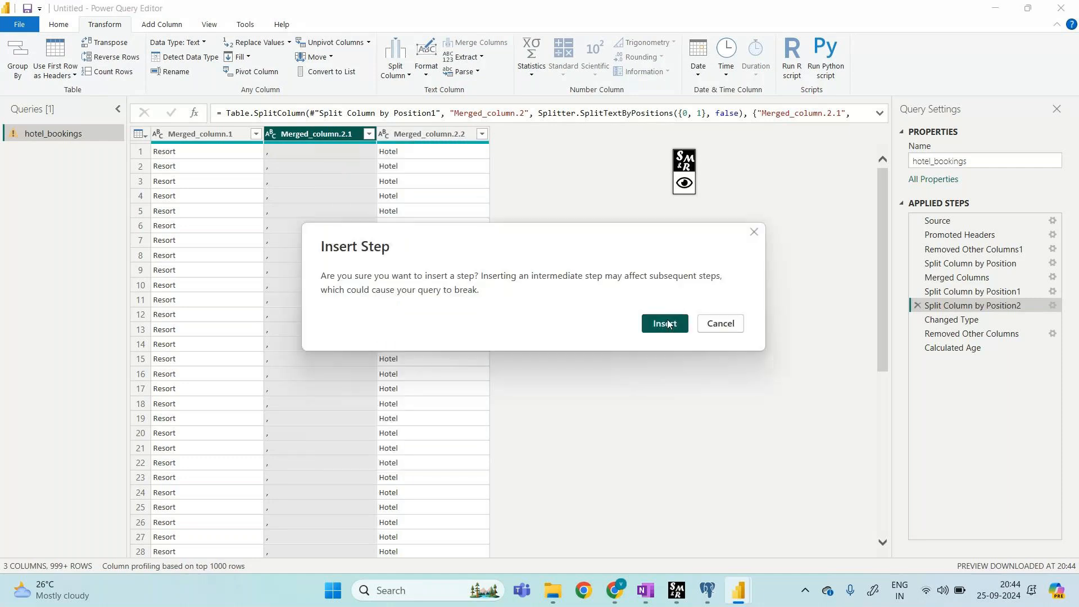
click(665, 323)
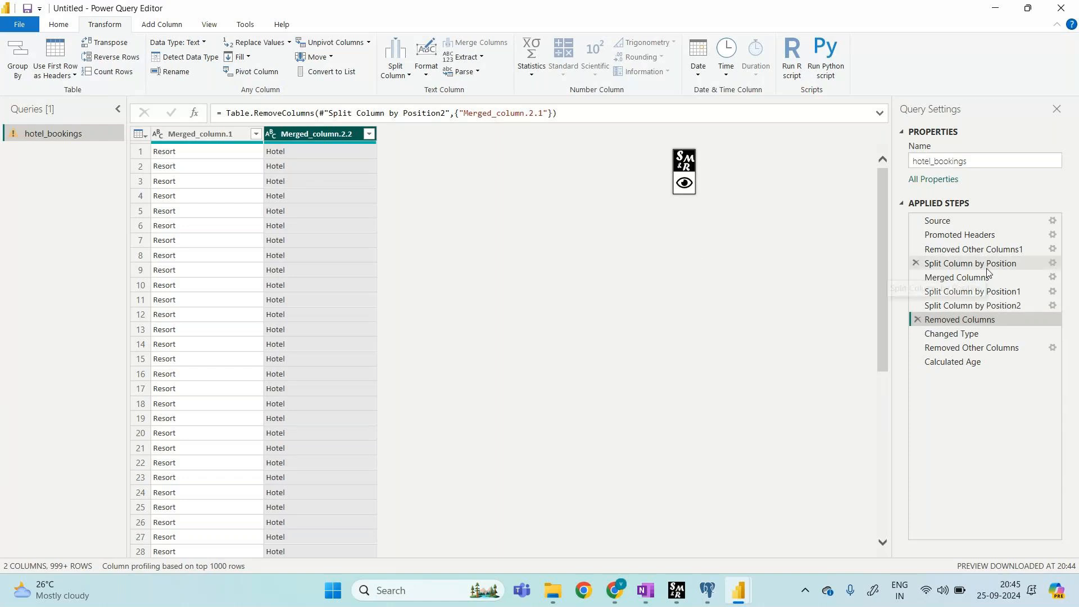
mouse_move(708, 589)
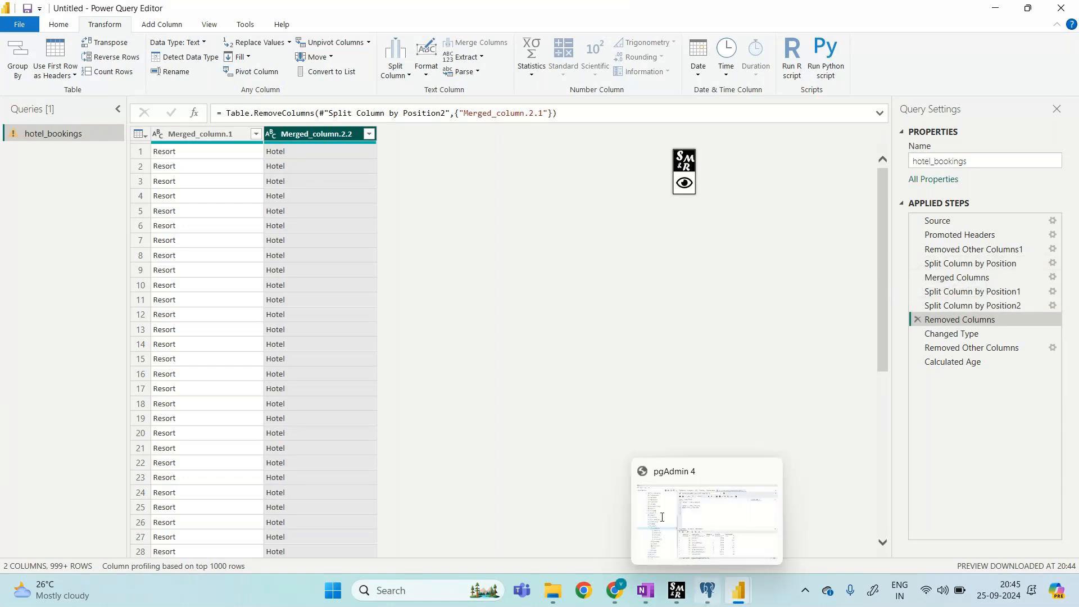
Step: Bring the GoTo meeting window to the front from the taskbar Chrome icon
mouse_move(612, 582)
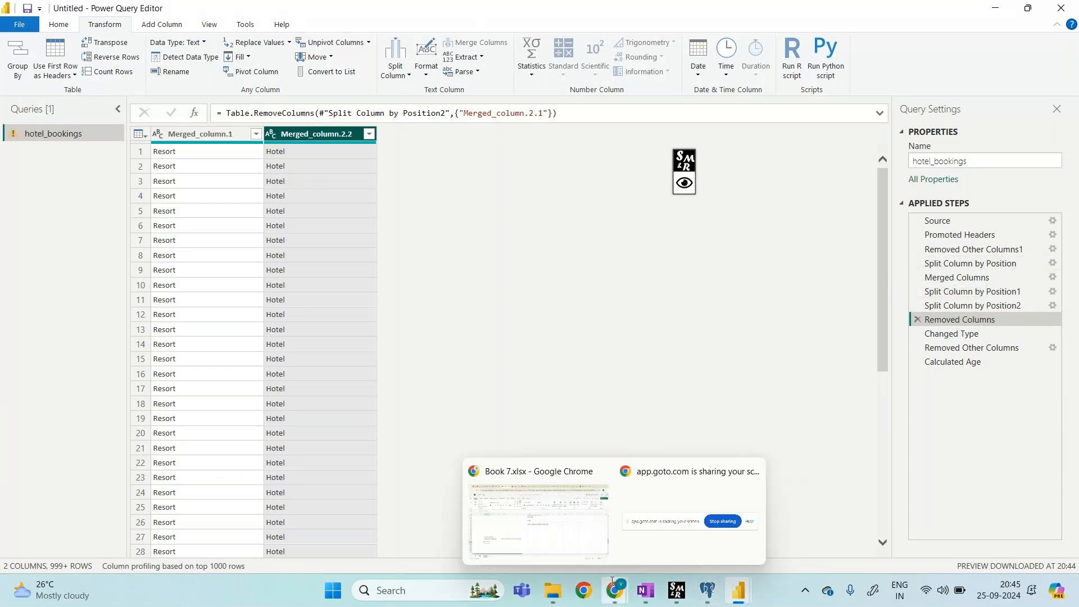
click(613, 582)
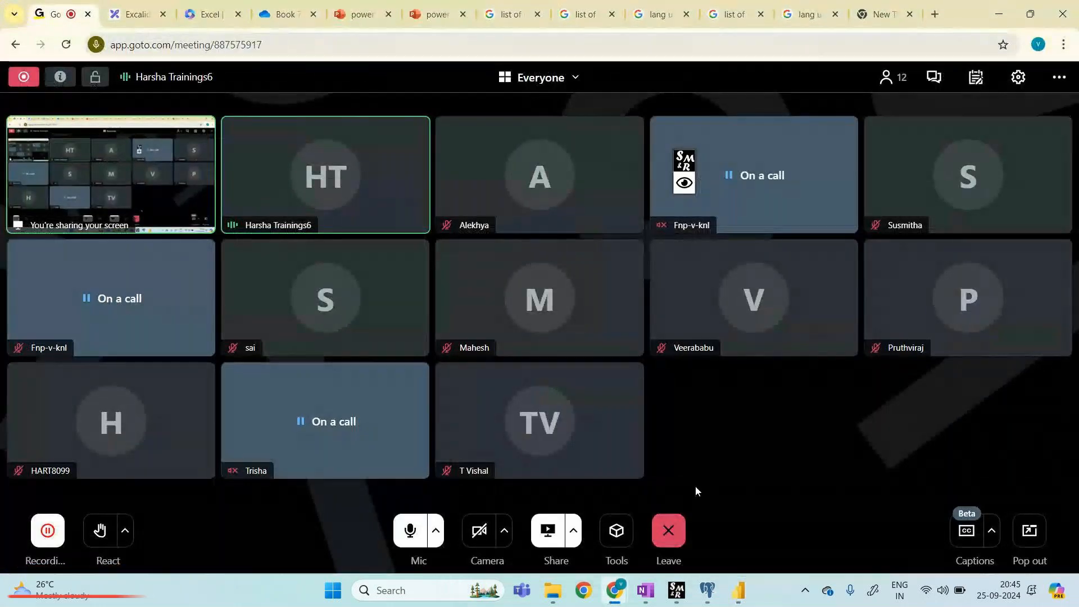
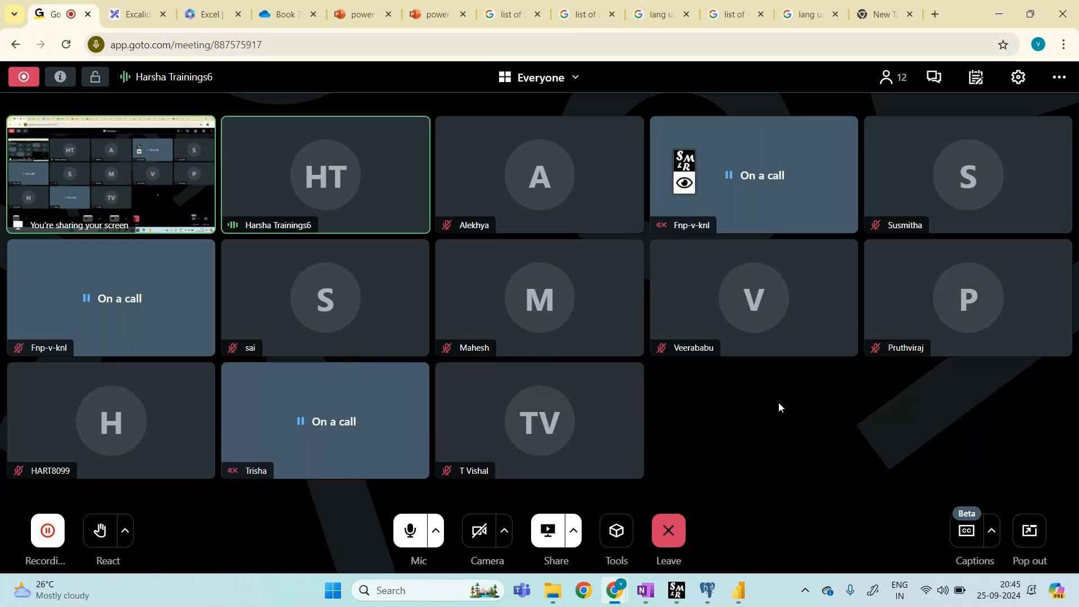
Step: Bring the Power Query Editor window to the front from the taskbar
mouse_move(702, 572)
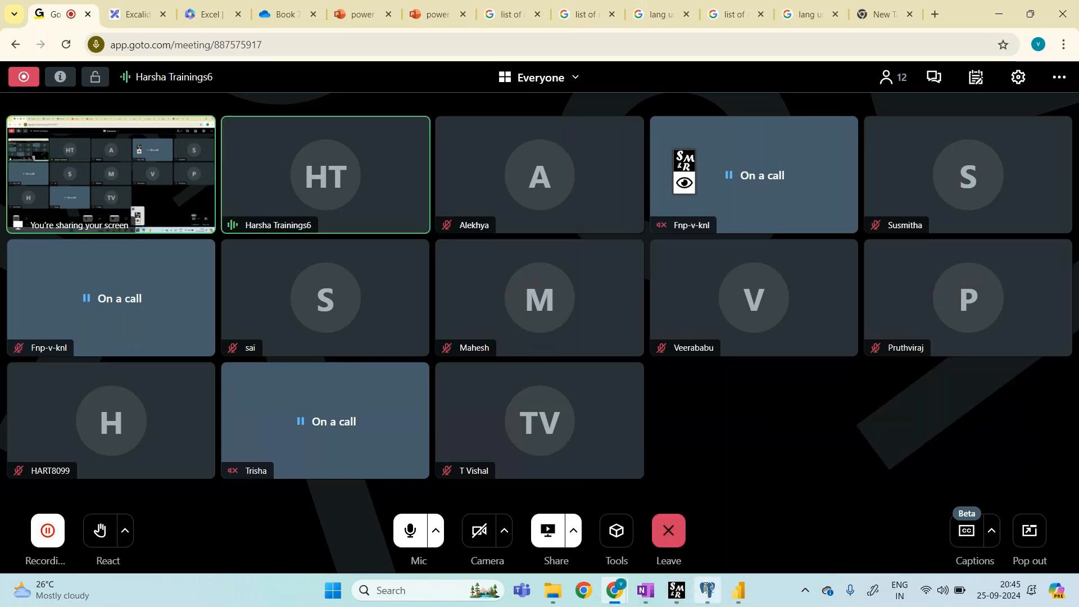
mouse_move(739, 596)
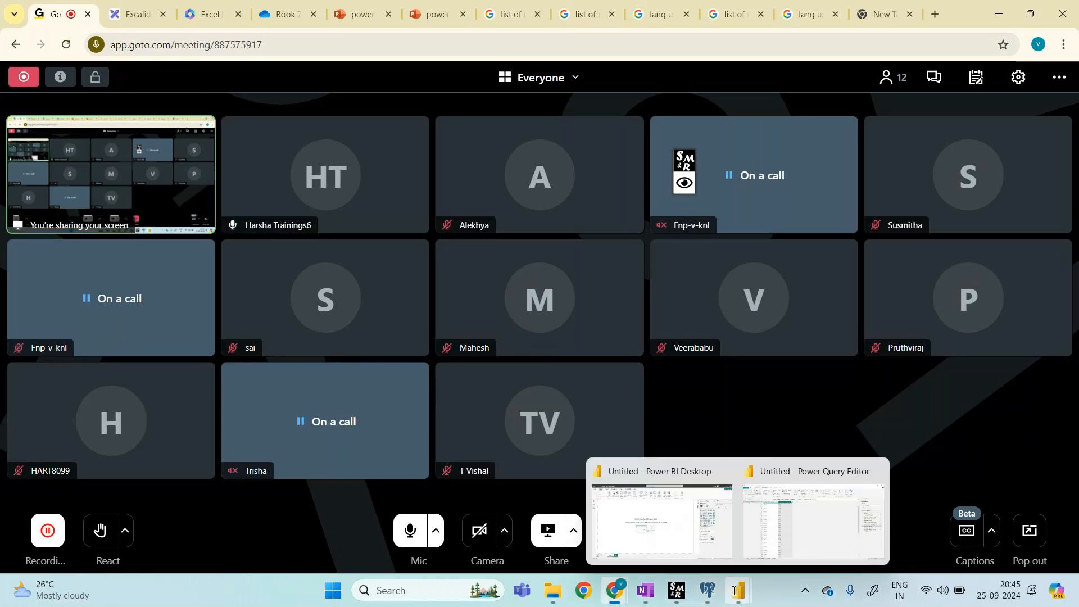
click(774, 548)
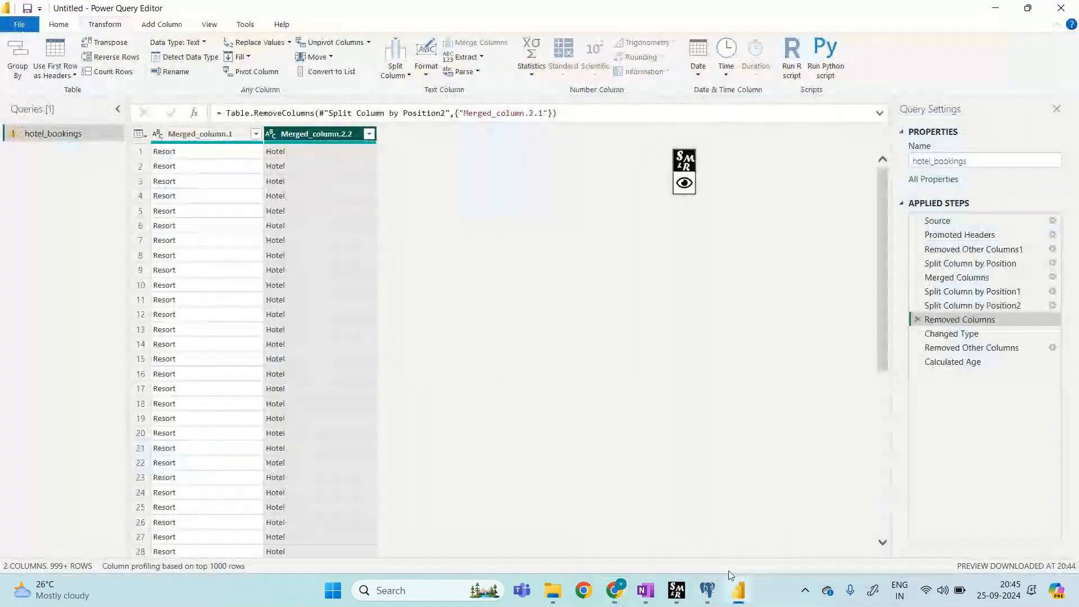
Step: Switch back to the Chrome meeting window and open the Book 7 workbook tab
mouse_move(738, 590)
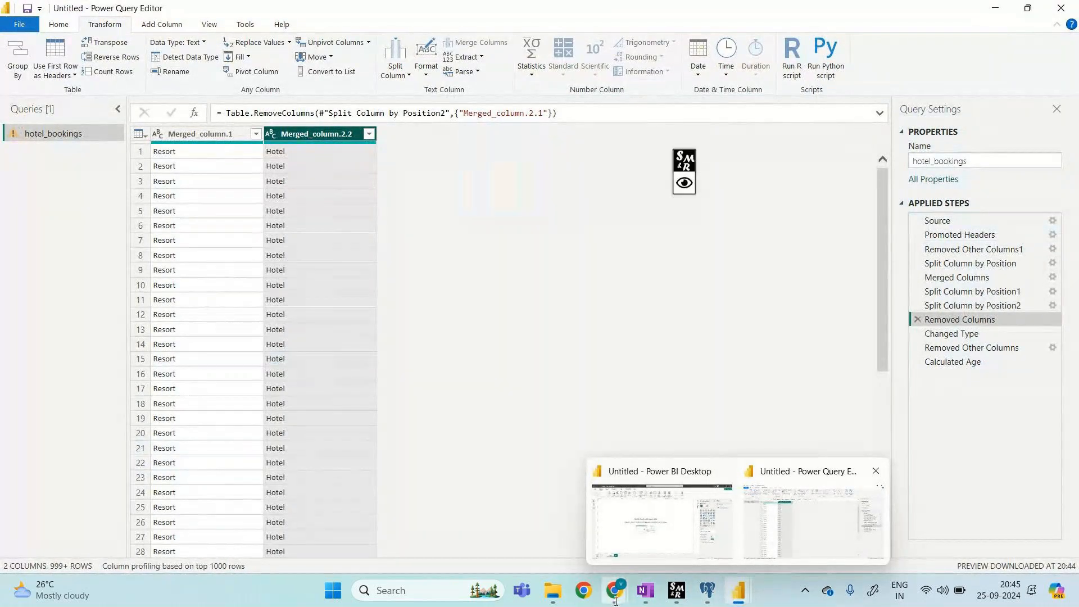
mouse_move(615, 593)
mouse_move(589, 526)
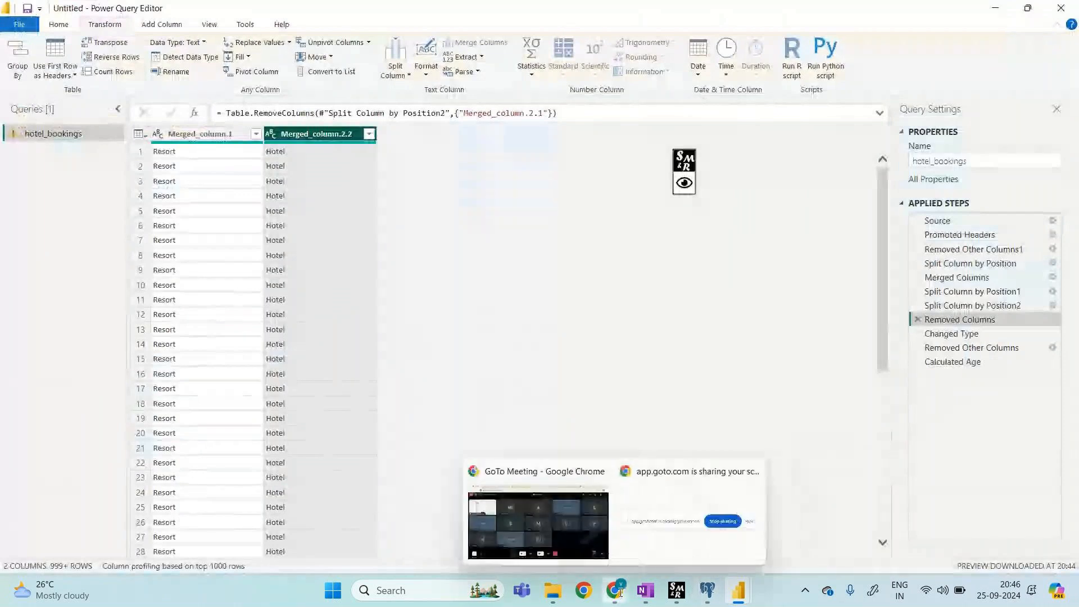
click(567, 502)
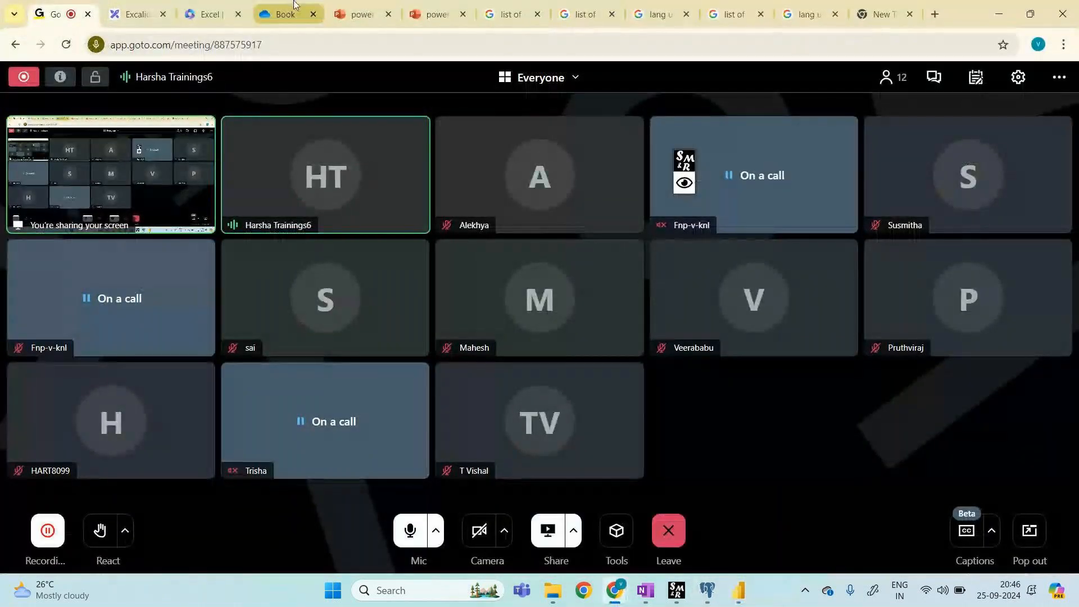
click(284, 14)
Step: On Sheet2, enter 'dax' in C105 and 'data analysis expressions' in C107
scroll(281, 484, down, 5)
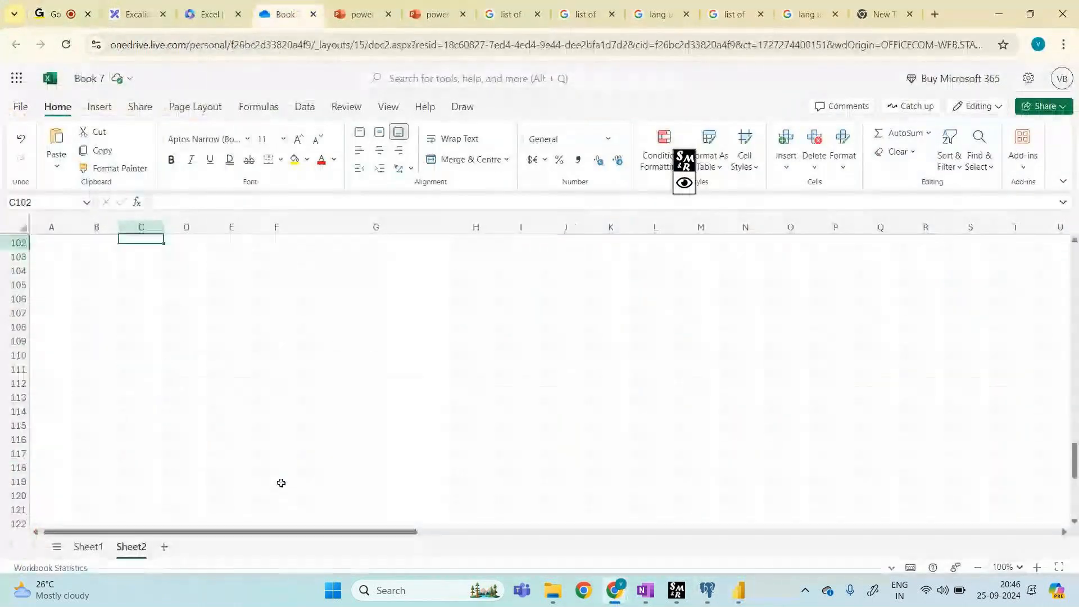
click(157, 277)
text(dax)
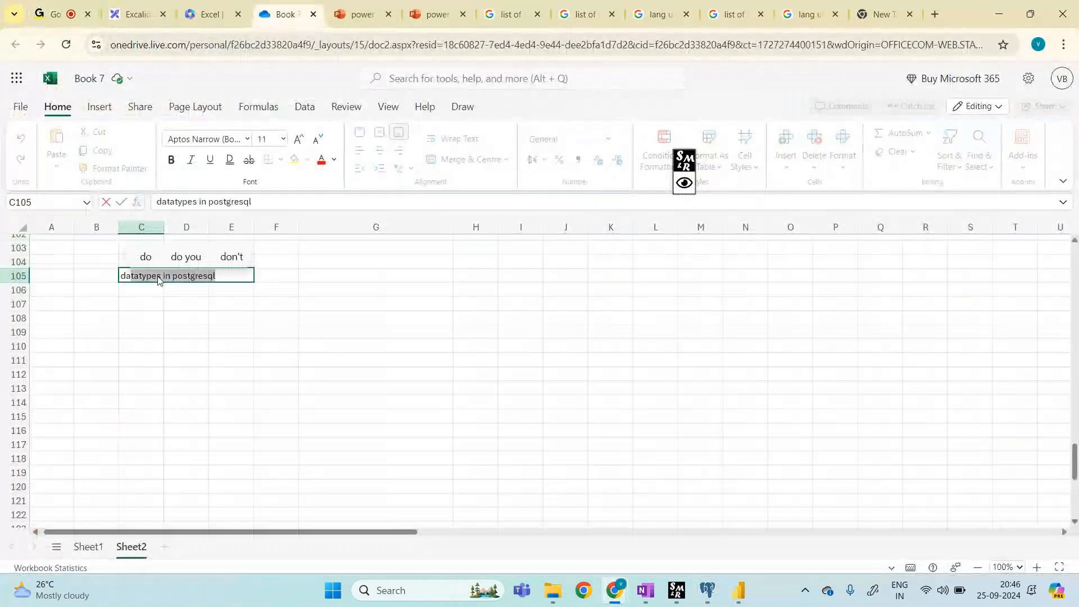
text( wil)
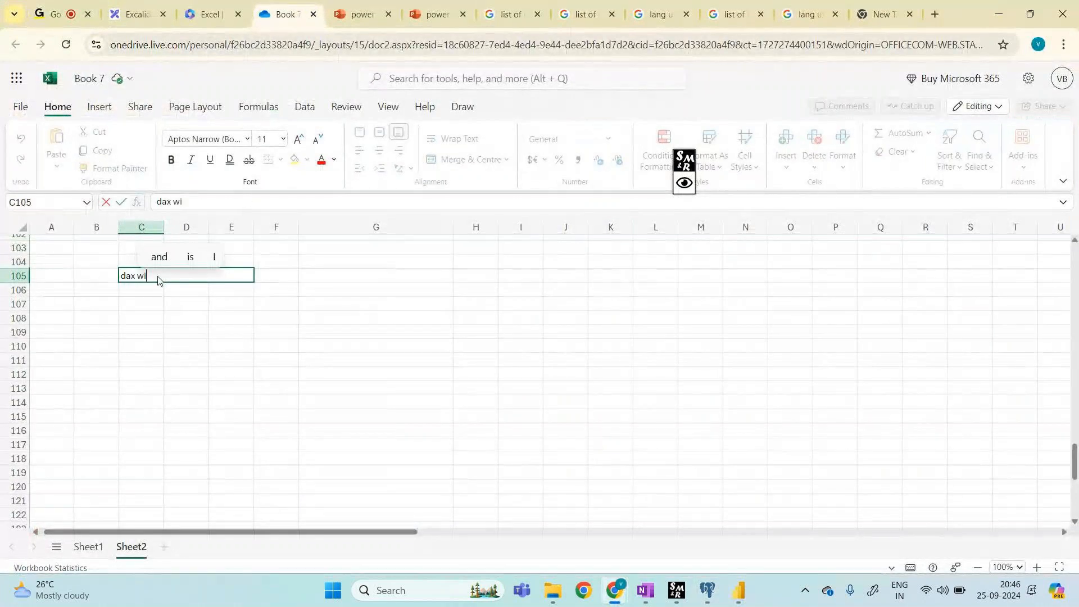
key(BackSpace)
key(BackSpace)
key(BackSpace)
key(BackSpace)
key(Return)
key(Return)
text(da)
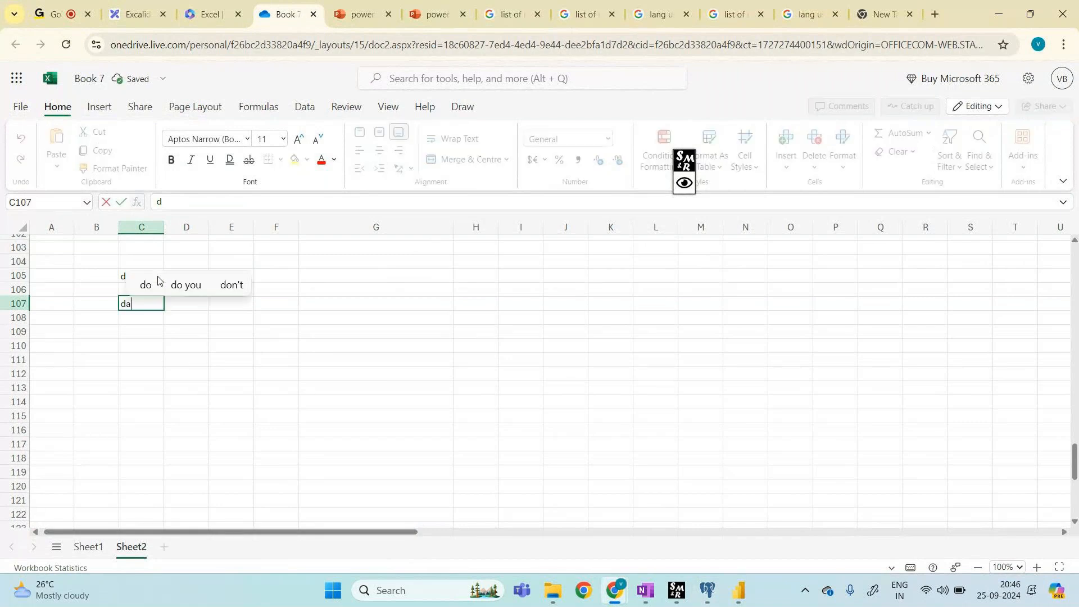
text(ta analysis e)
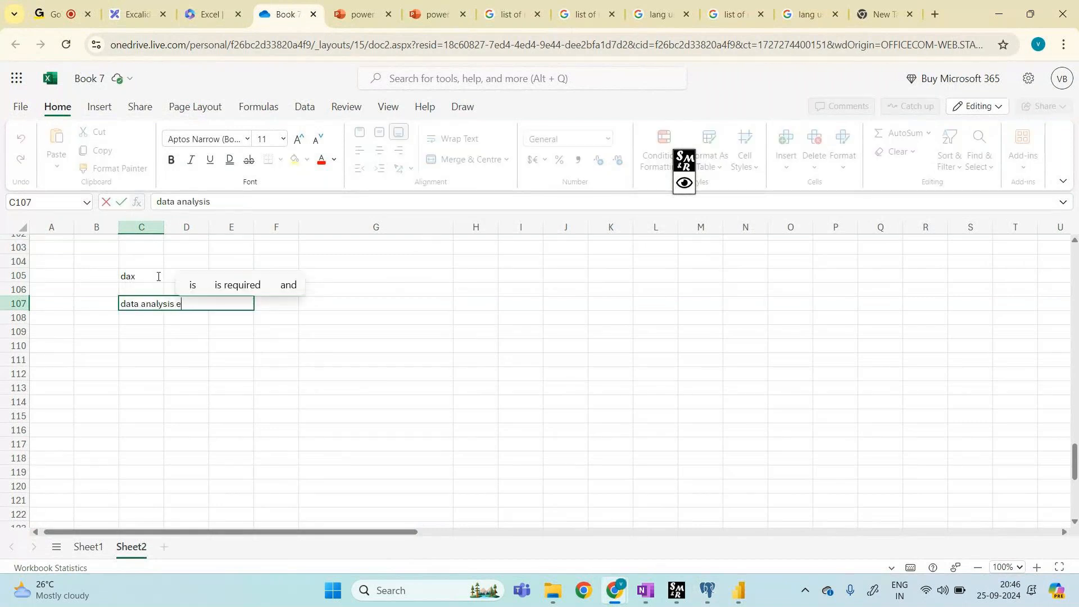
text(xpressions)
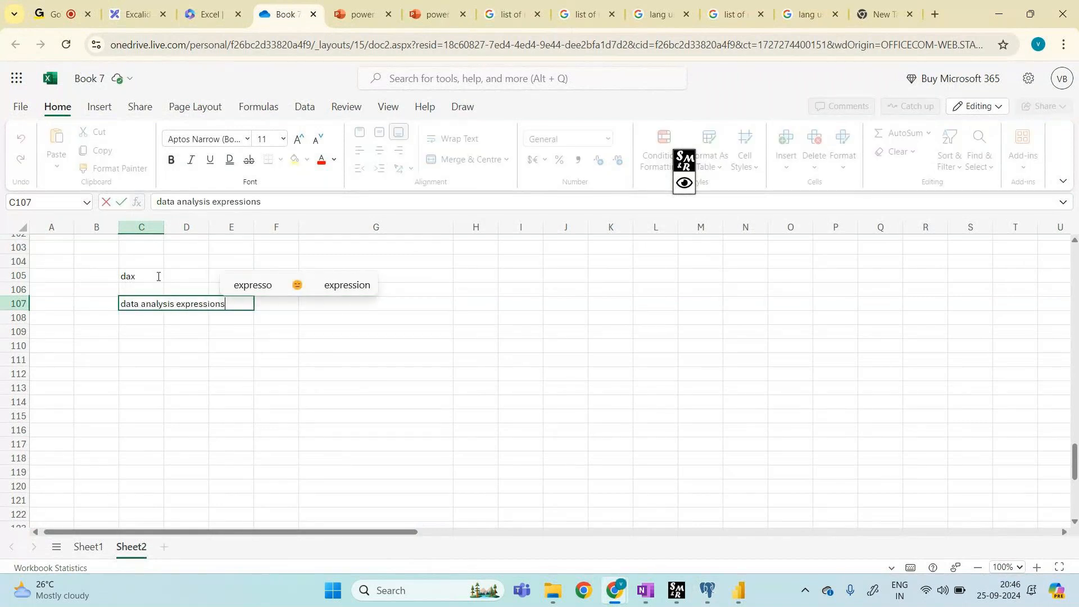
key(Return)
key(Return)
key(Return)
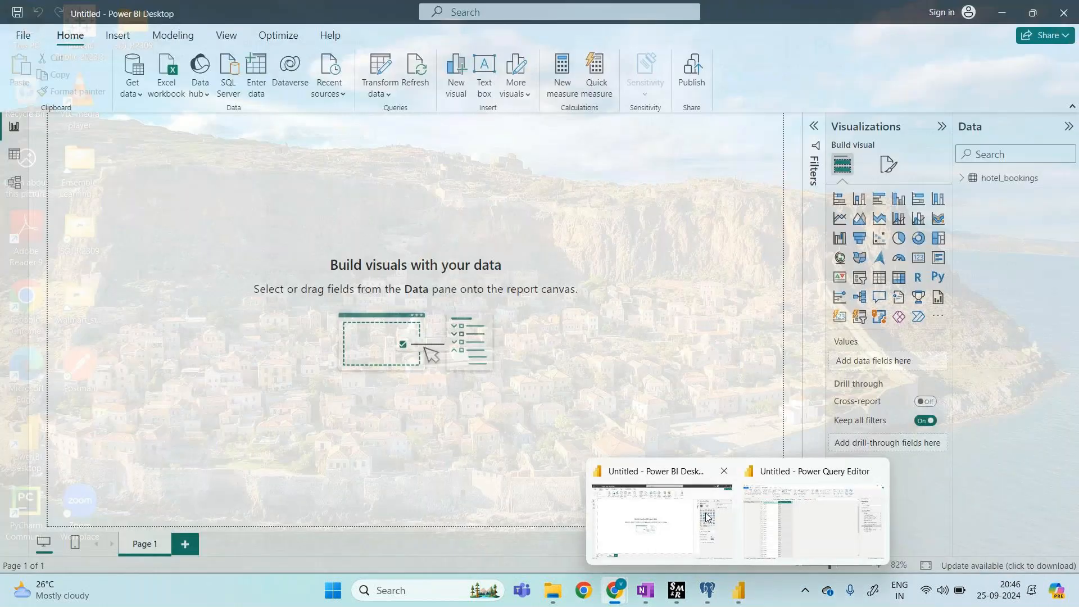
Step: In Power BI Desktop's Table view, apply pending query changes and dismiss the error and banner
click(662, 523)
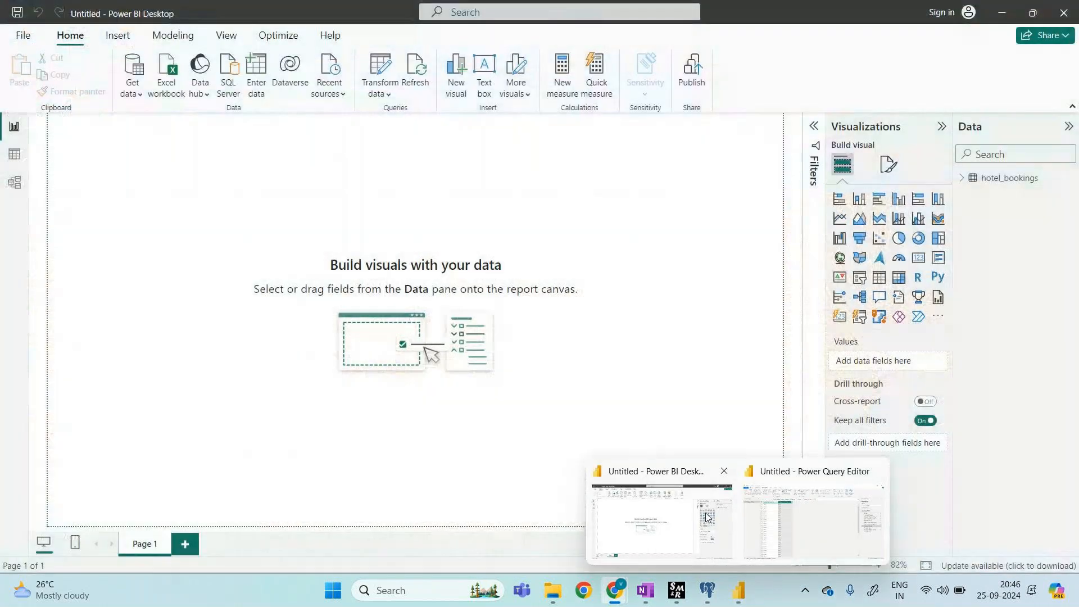
click(13, 158)
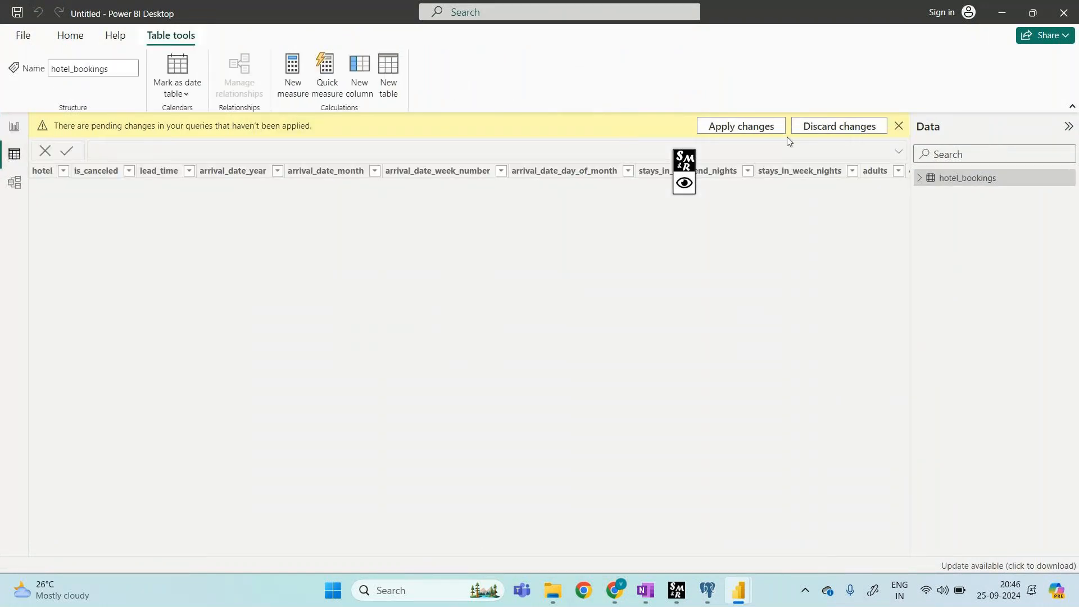
click(760, 127)
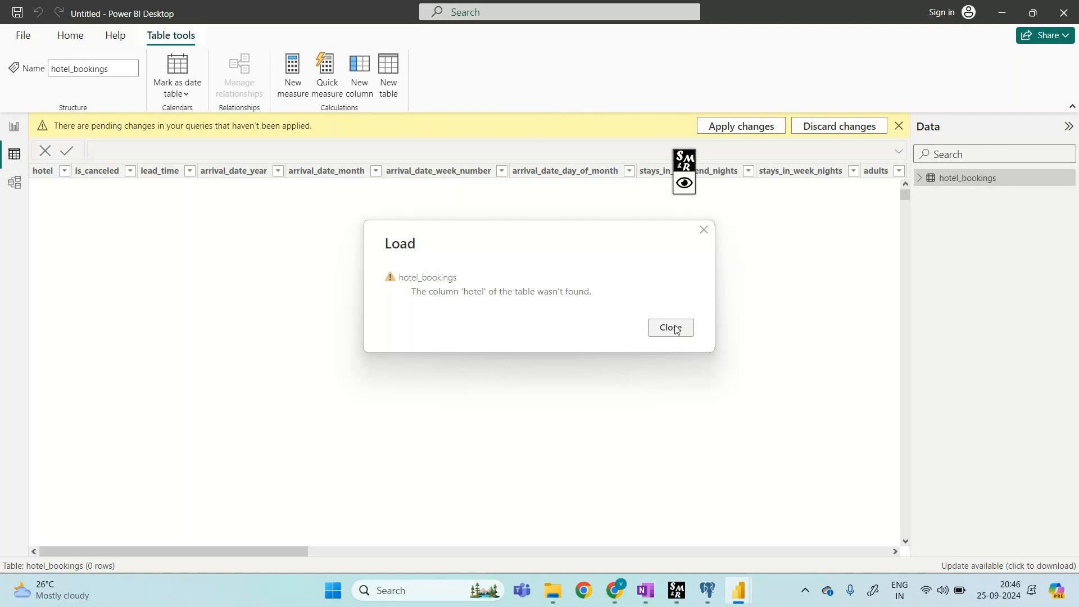
click(674, 328)
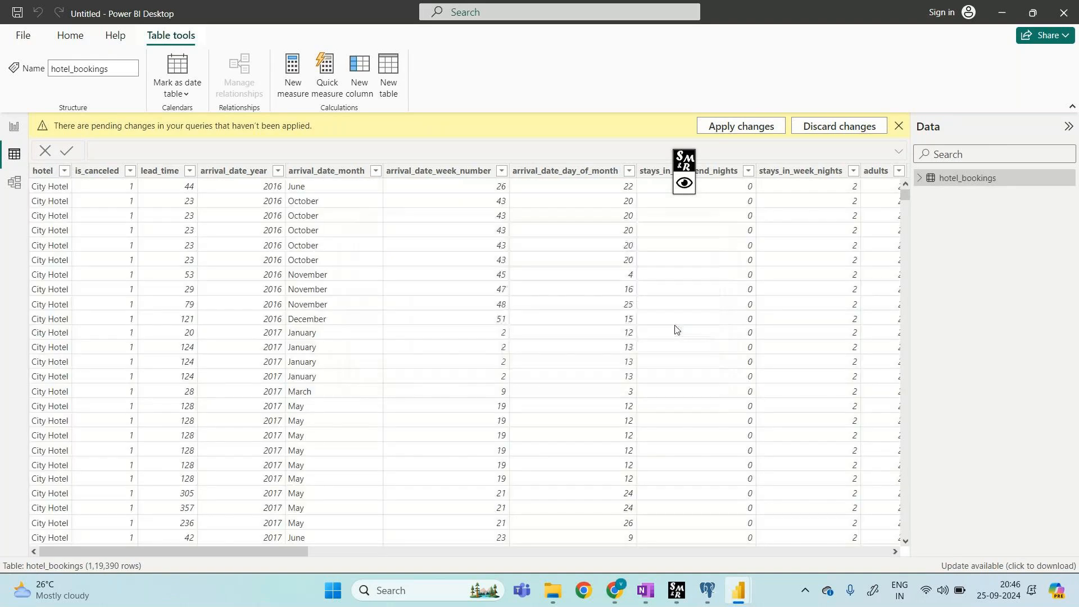
click(900, 126)
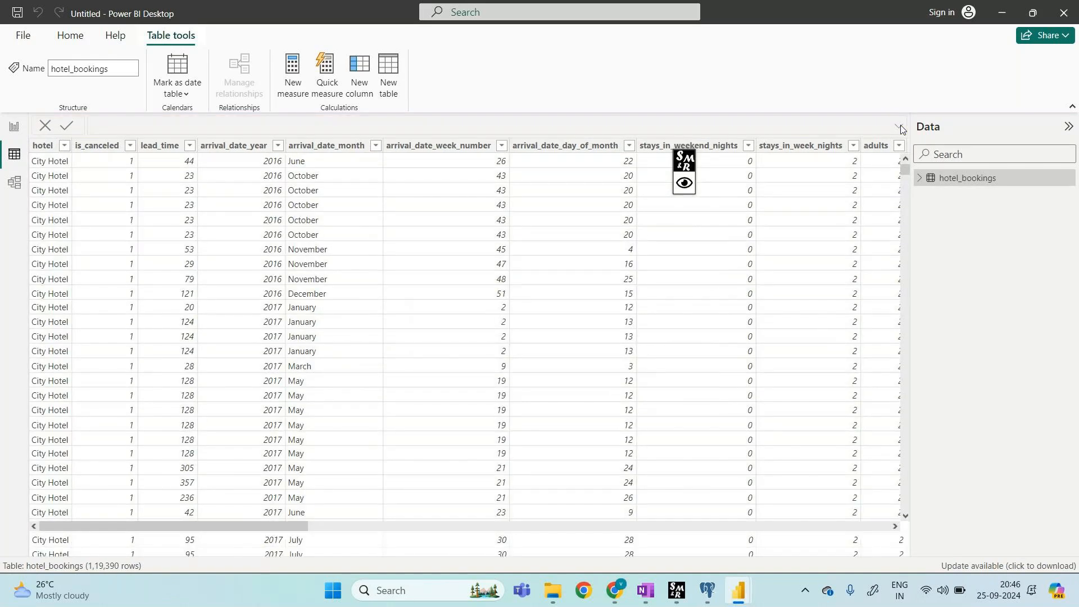
Step: Expand hotel_bookings in the Data pane to list its fields
click(919, 179)
scroll(955, 494, down, 2)
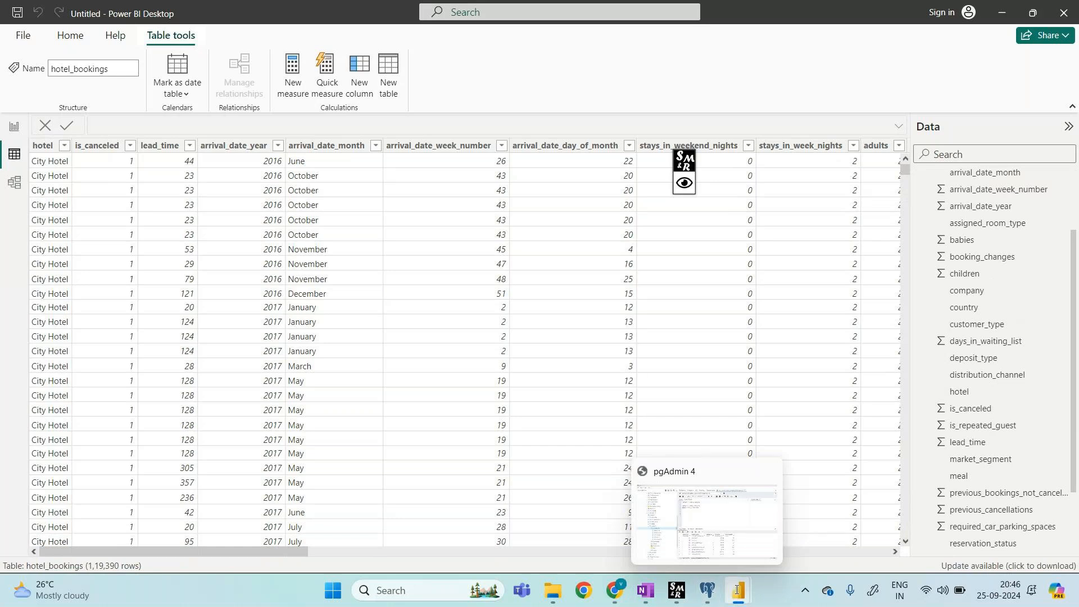
mouse_move(737, 590)
mouse_move(792, 511)
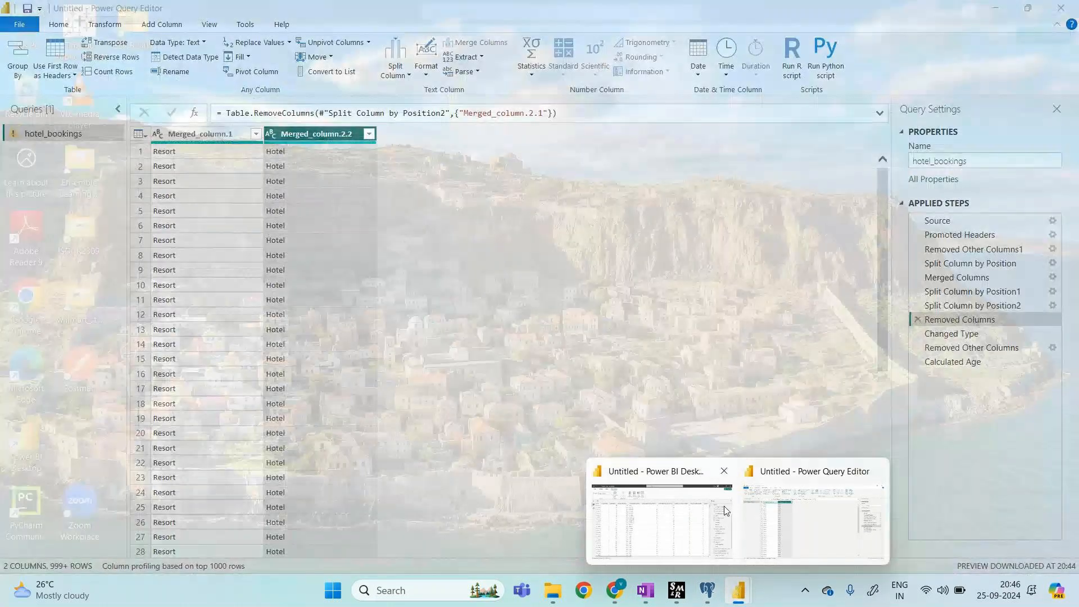
mouse_move(726, 511)
click(725, 511)
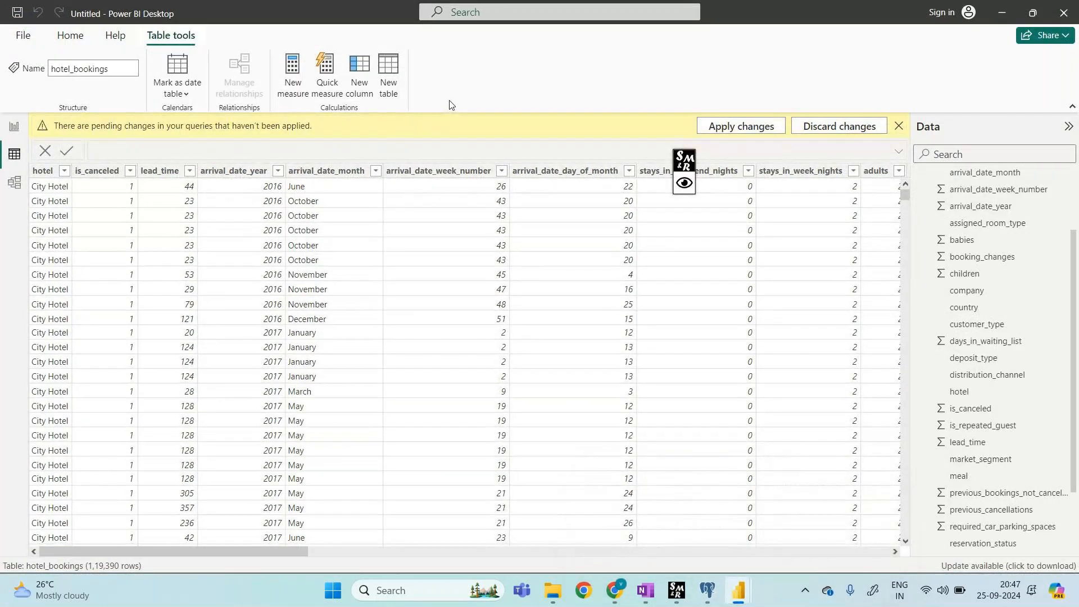
key(ctrl+shift+d)
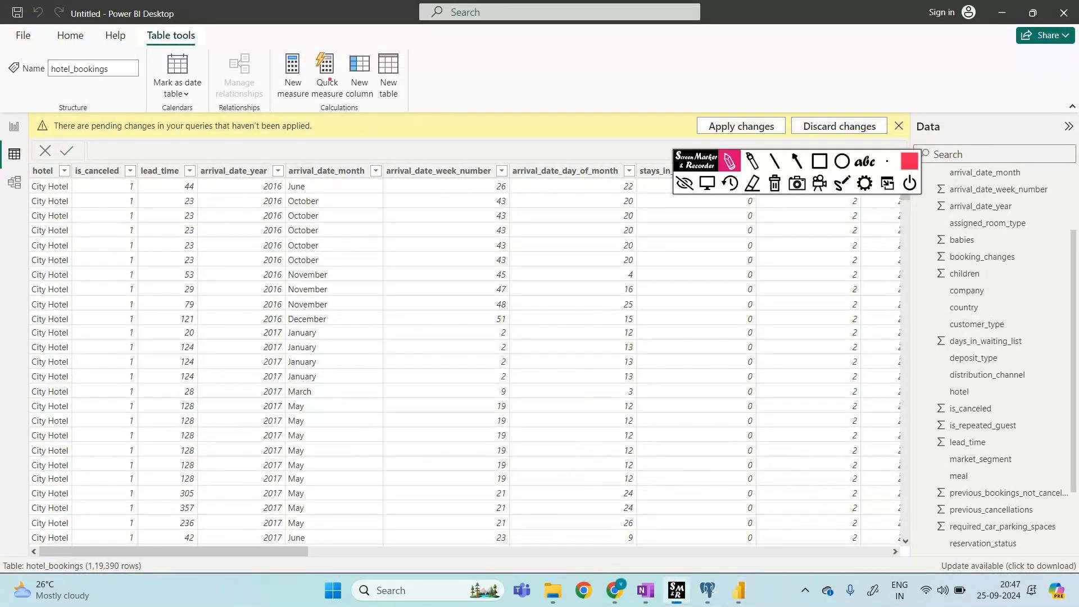
mouse_move(273, 103)
mouse_down()
mouse_move(362, 97)
mouse_move(367, 86)
mouse_move(290, 46)
mouse_up()
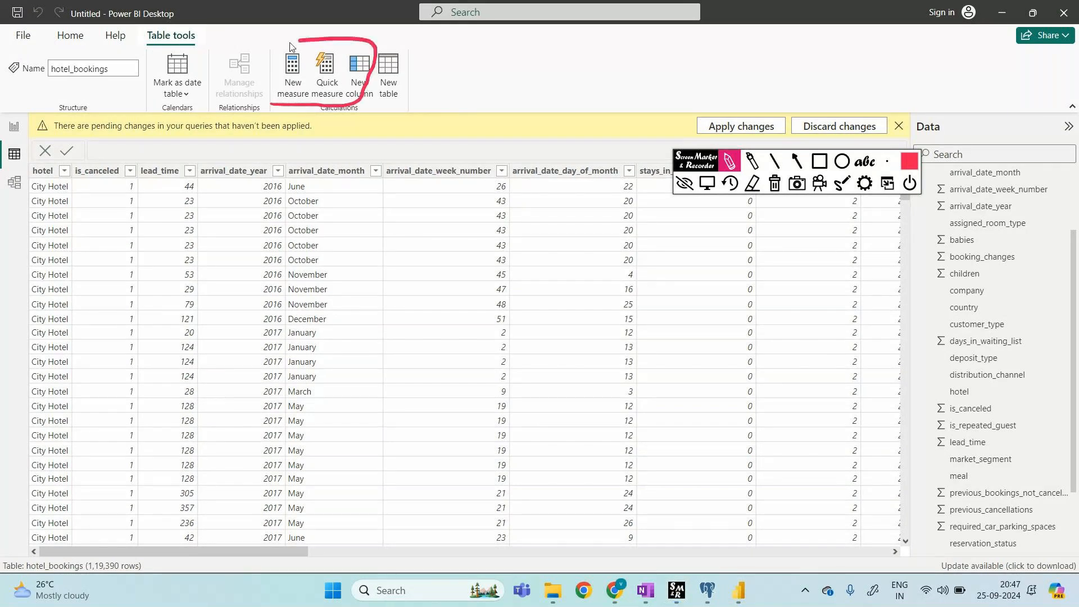
click(775, 183)
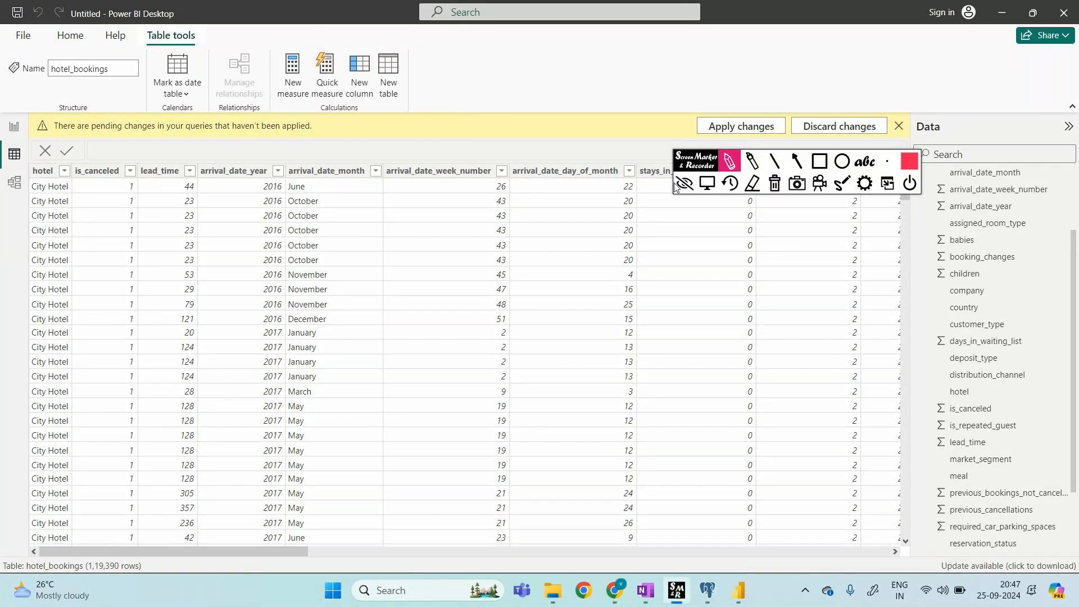
mouse_move(465, 82)
mouse_down()
mouse_move(531, 67)
mouse_move(532, 79)
mouse_move(567, 78)
mouse_up()
mouse_move(485, 110)
mouse_down()
mouse_move(491, 132)
mouse_move(544, 120)
mouse_up()
drag(552, 106, 619, 104)
mouse_move(626, 49)
mouse_down()
mouse_move(630, 134)
mouse_move(520, 138)
mouse_up()
mouse_move(628, 49)
mouse_down()
mouse_move(431, 70)
mouse_move(522, 137)
mouse_up()
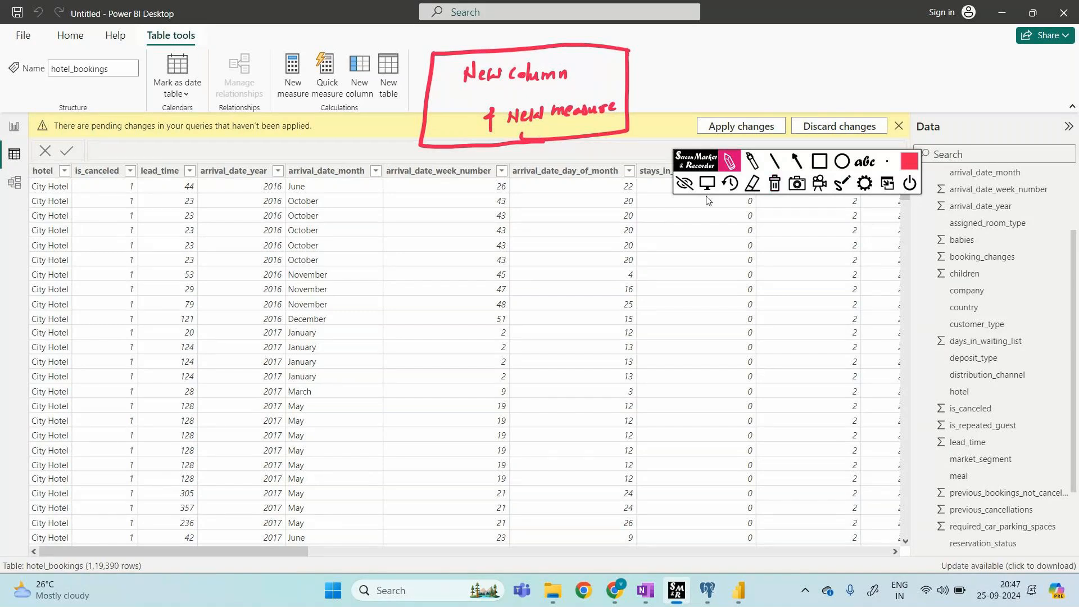
click(684, 185)
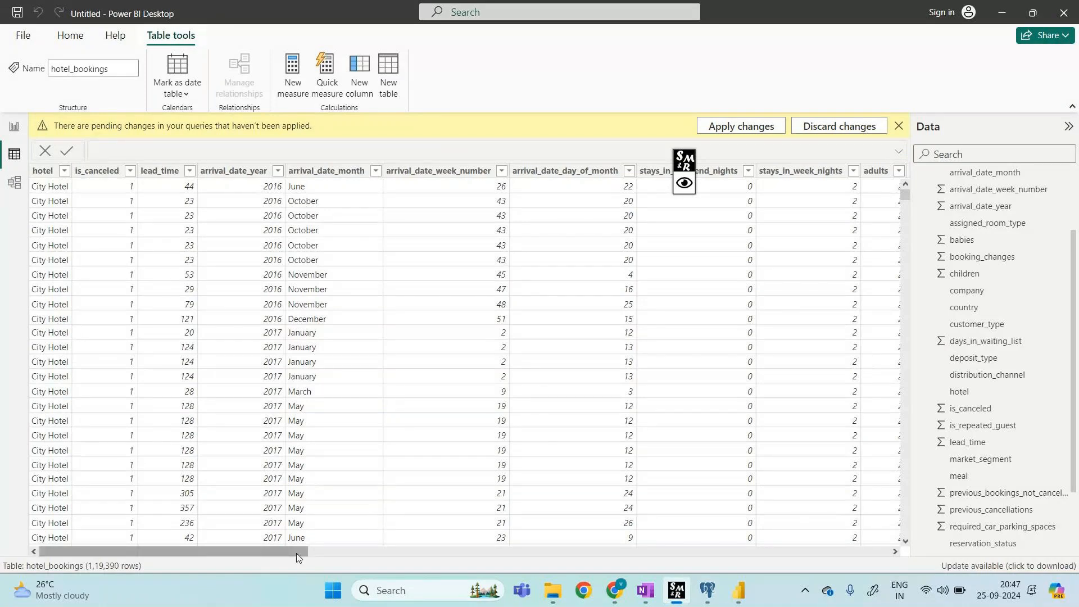
drag(297, 558, 820, 572)
drag(818, 572, 924, 547)
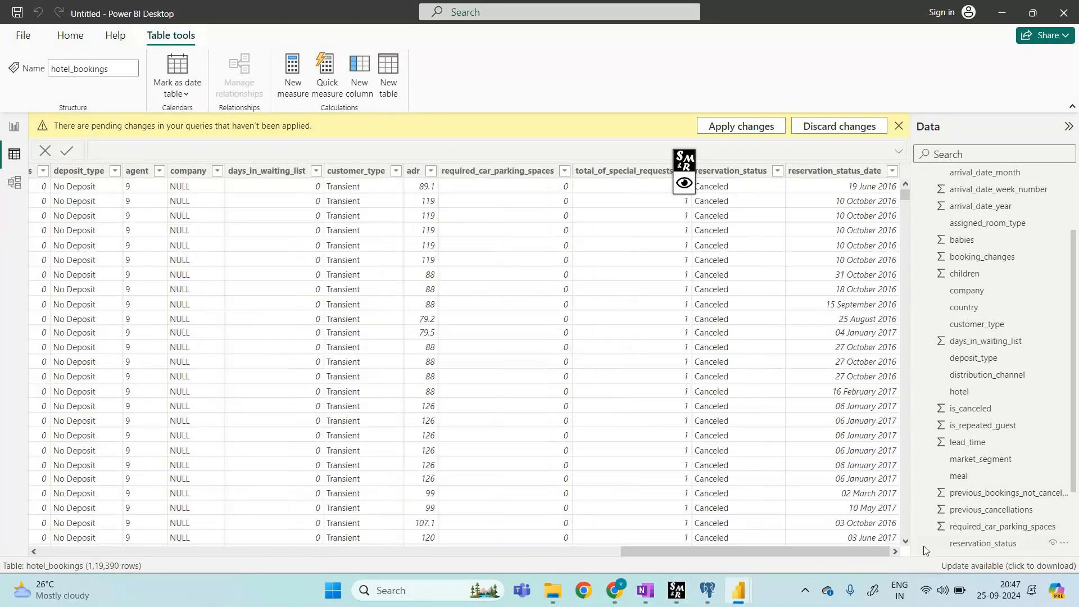
click(685, 183)
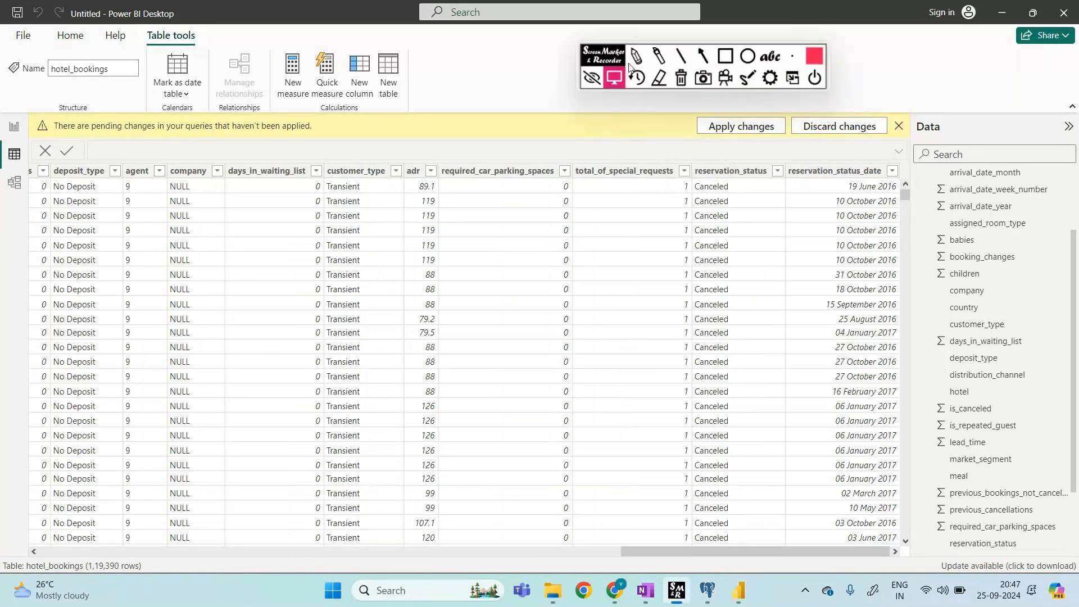
click(635, 56)
mouse_move(366, 100)
mouse_down()
mouse_move(647, 151)
mouse_move(819, 156)
mouse_up()
drag(915, 162, 905, 201)
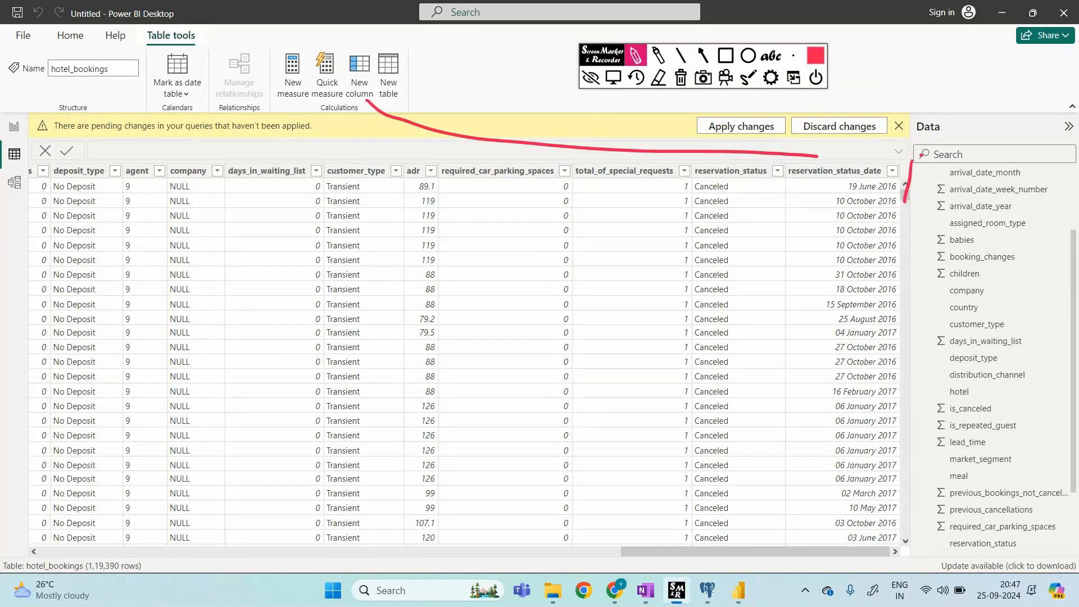
drag(920, 156, 904, 212)
mouse_move(940, 139)
mouse_down()
mouse_move(960, 101)
mouse_move(948, 78)
mouse_move(1023, 86)
mouse_up()
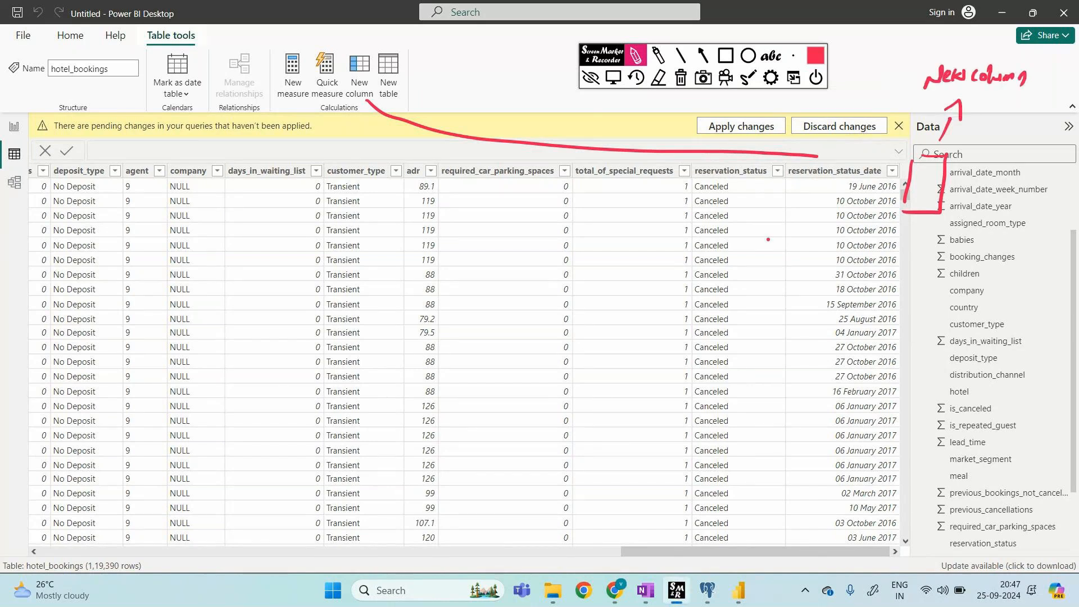
drag(116, 194, 113, 186)
mouse_move(409, 197)
mouse_down()
mouse_move(448, 177)
mouse_move(402, 198)
mouse_up()
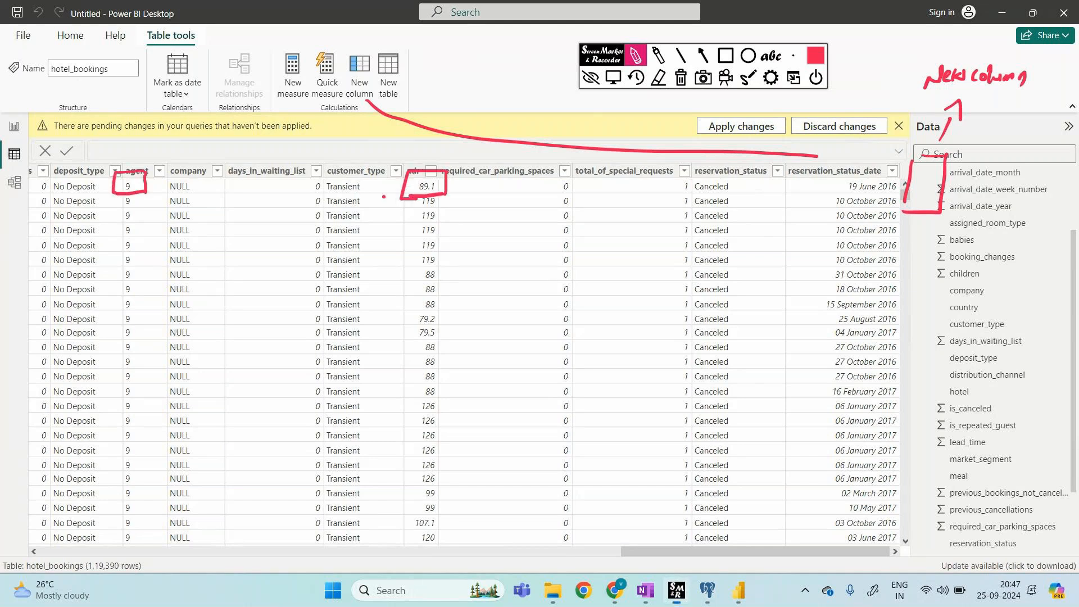
drag(248, 185, 262, 193)
mouse_move(262, 184)
mouse_down()
mouse_move(251, 193)
mouse_move(319, 190)
mouse_up()
mouse_move(311, 183)
mouse_down()
mouse_move(309, 201)
mouse_move(329, 203)
mouse_up()
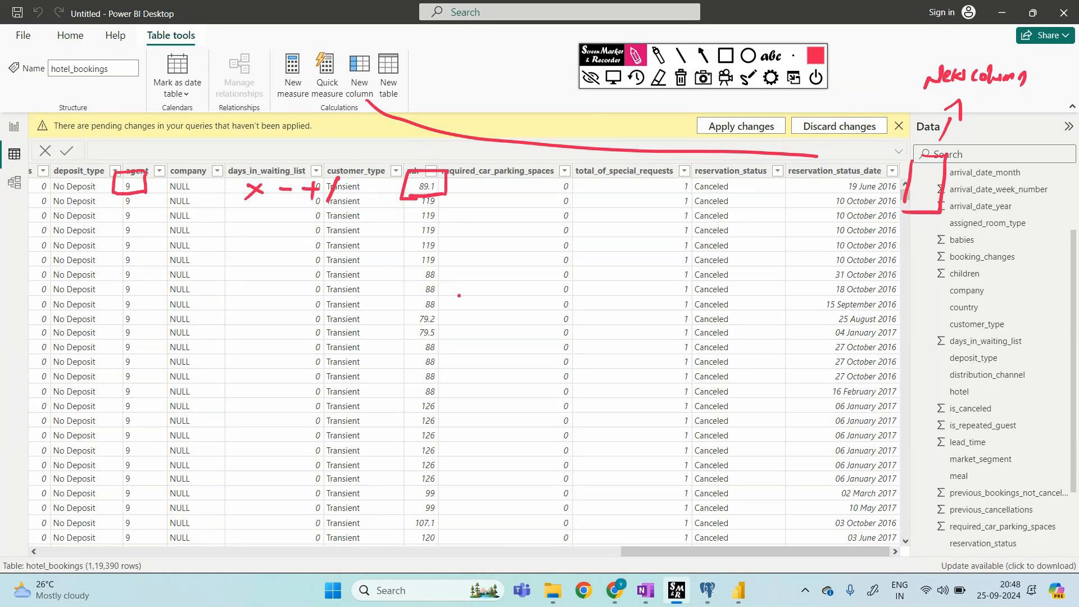
mouse_move(485, 298)
mouse_down()
mouse_move(488, 289)
mouse_move(543, 297)
mouse_up()
drag(557, 296, 570, 295)
drag(586, 287, 586, 304)
mouse_move(586, 287)
mouse_down()
mouse_move(590, 301)
mouse_move(628, 303)
mouse_move(640, 290)
mouse_up()
drag(503, 361, 513, 360)
drag(504, 366, 513, 366)
mouse_move(520, 377)
mouse_down()
mouse_move(523, 358)
mouse_move(588, 356)
mouse_up()
click(607, 334)
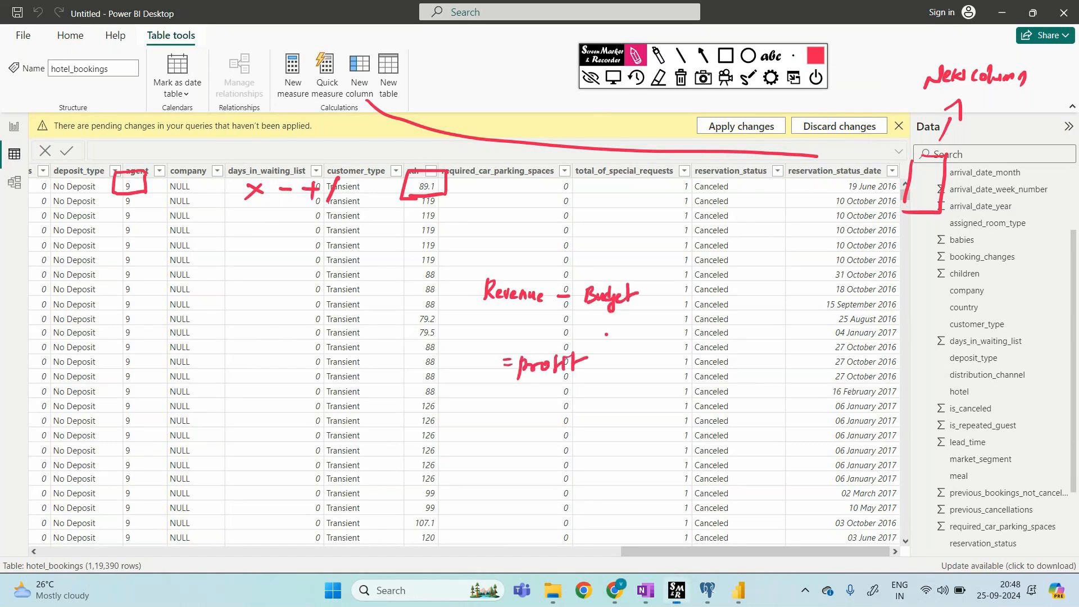
drag(651, 260, 520, 396)
mouse_move(653, 257)
mouse_down()
mouse_move(450, 356)
mouse_move(549, 384)
mouse_up()
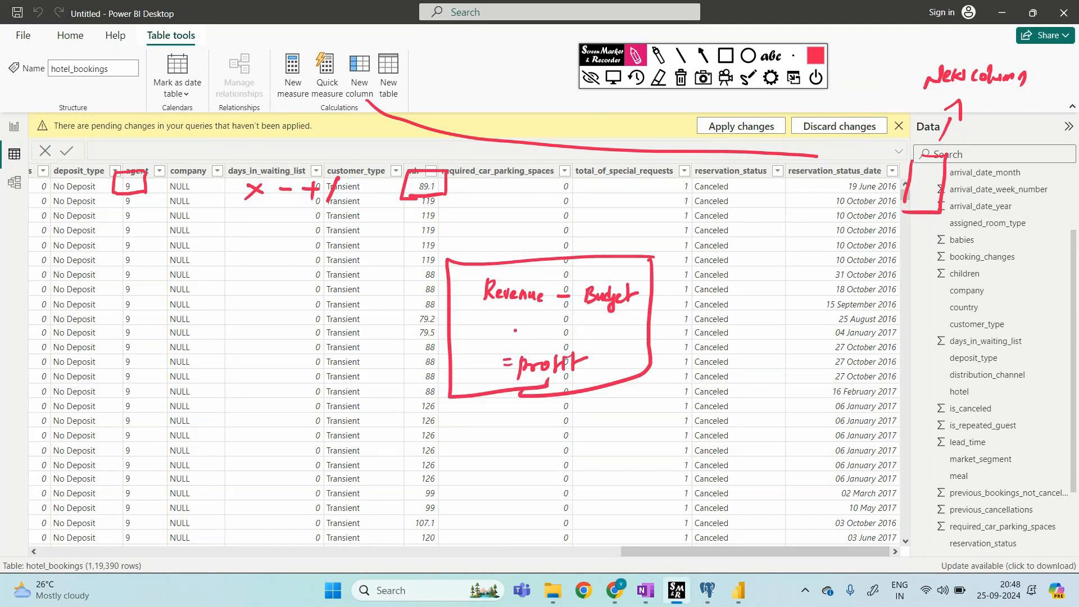
click(680, 78)
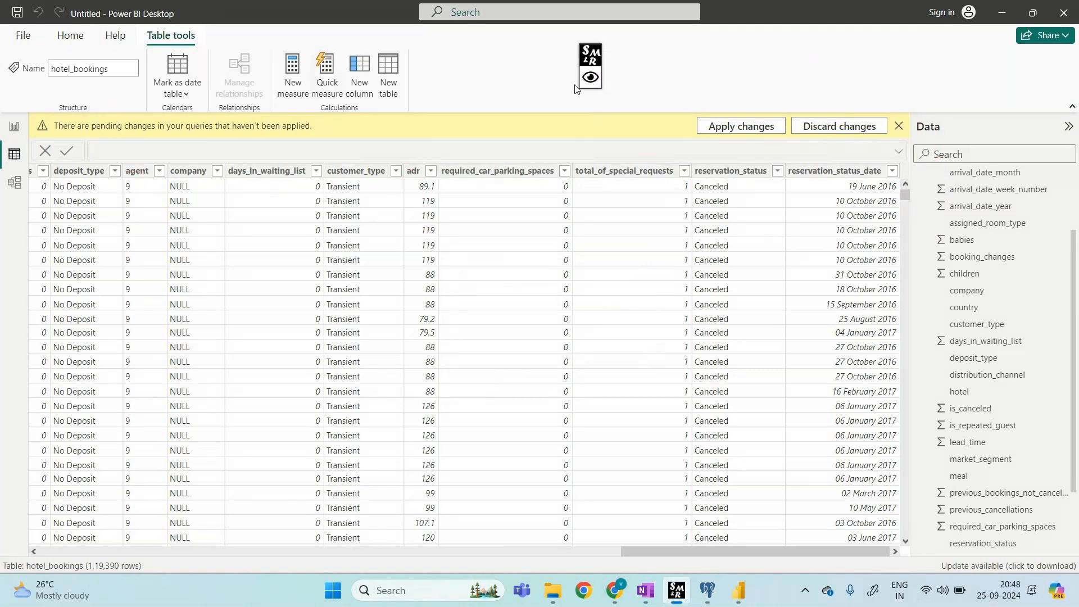
Step: Replace the default formula text with 'new_column=' in the formula bar
click(318, 258)
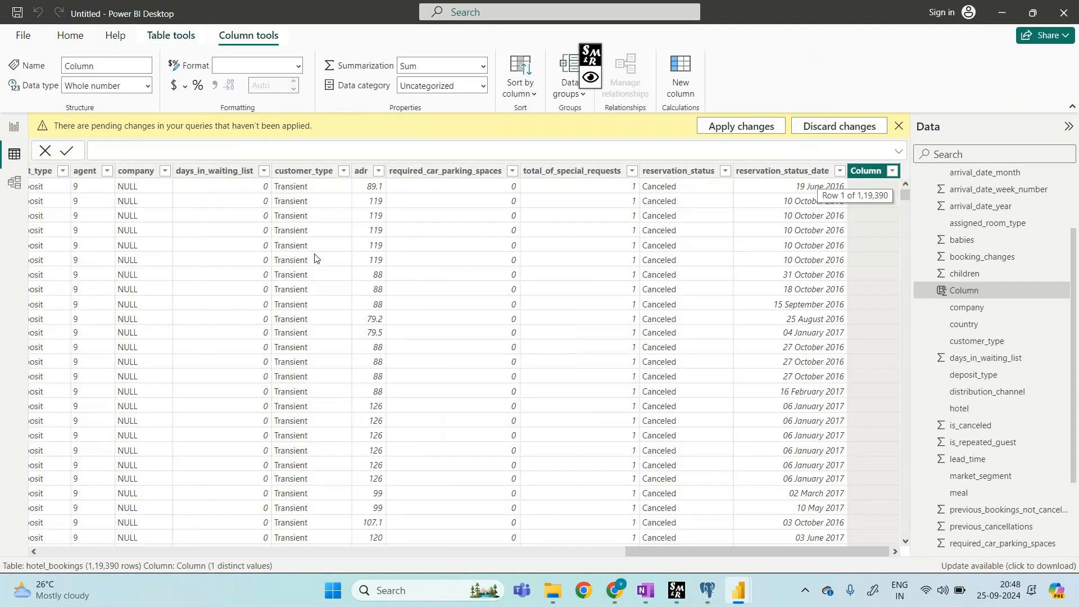
key(BackSpace)
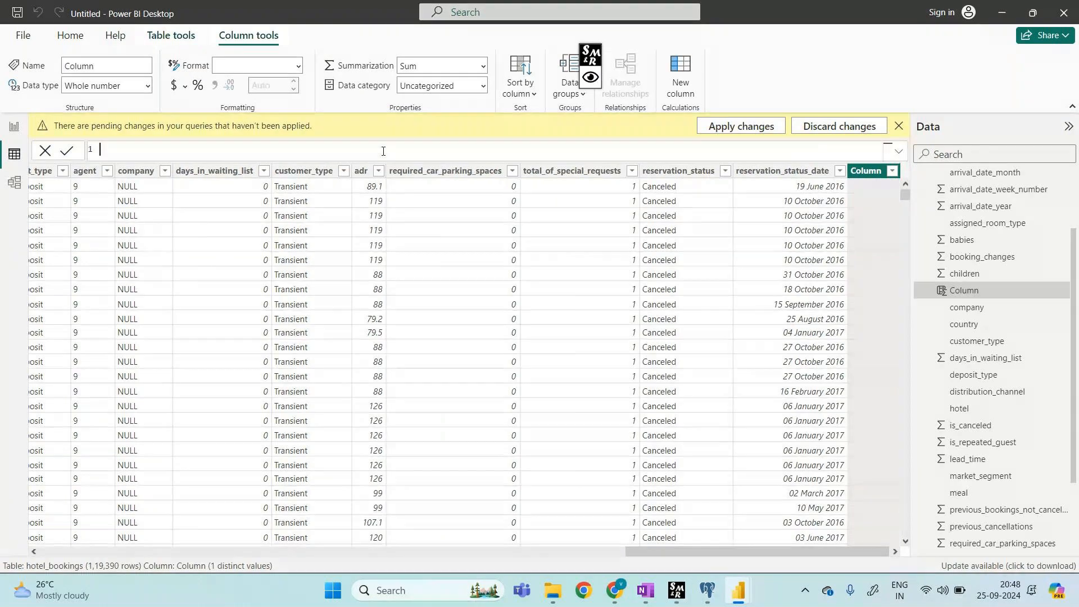
text(new_colu)
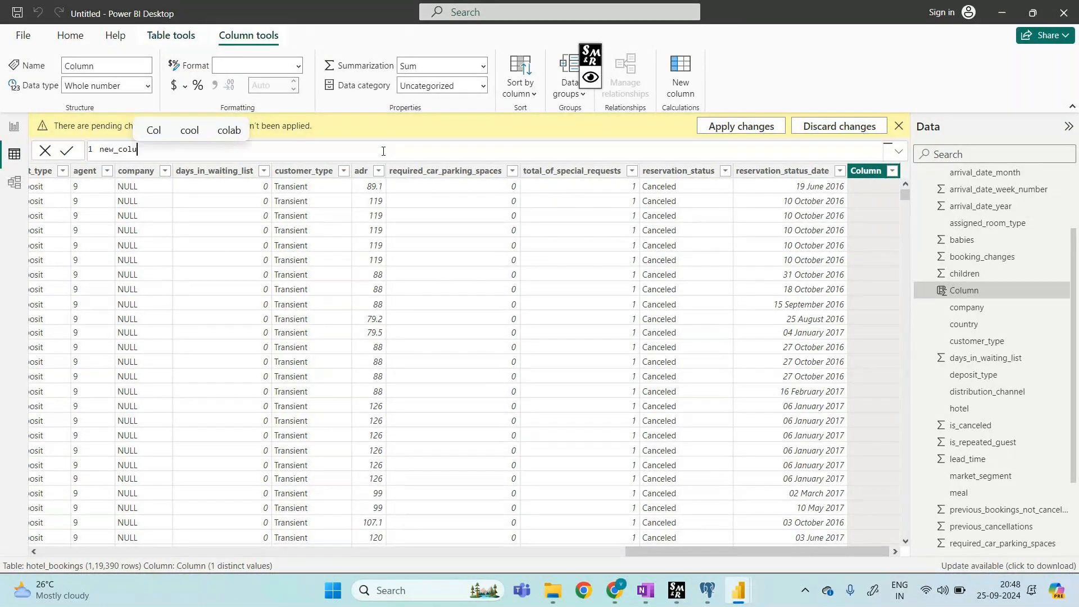
text(mns)
key(BackSpace)
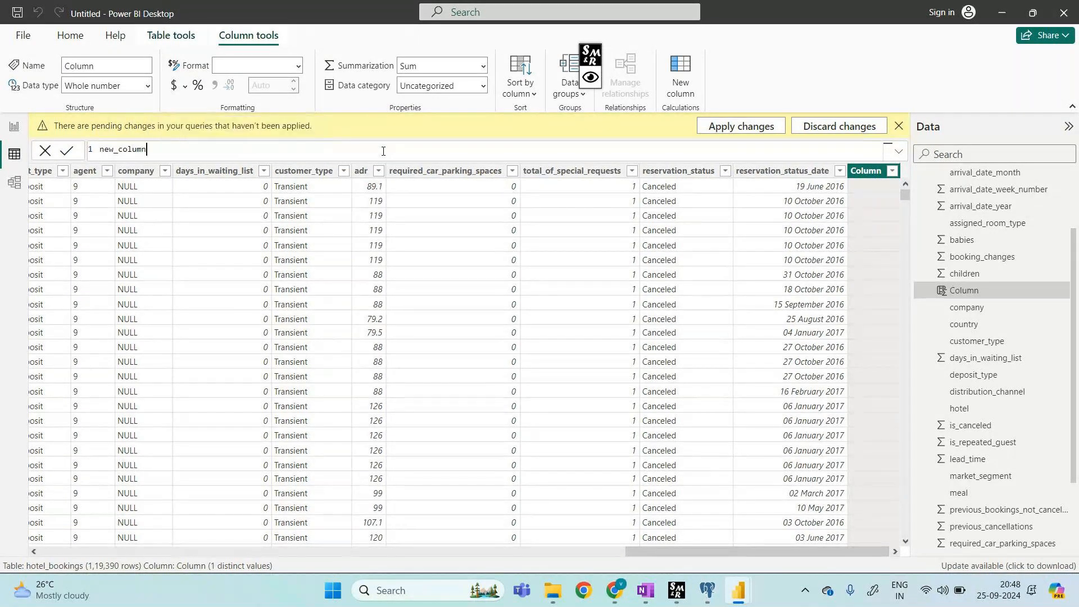
text(=)
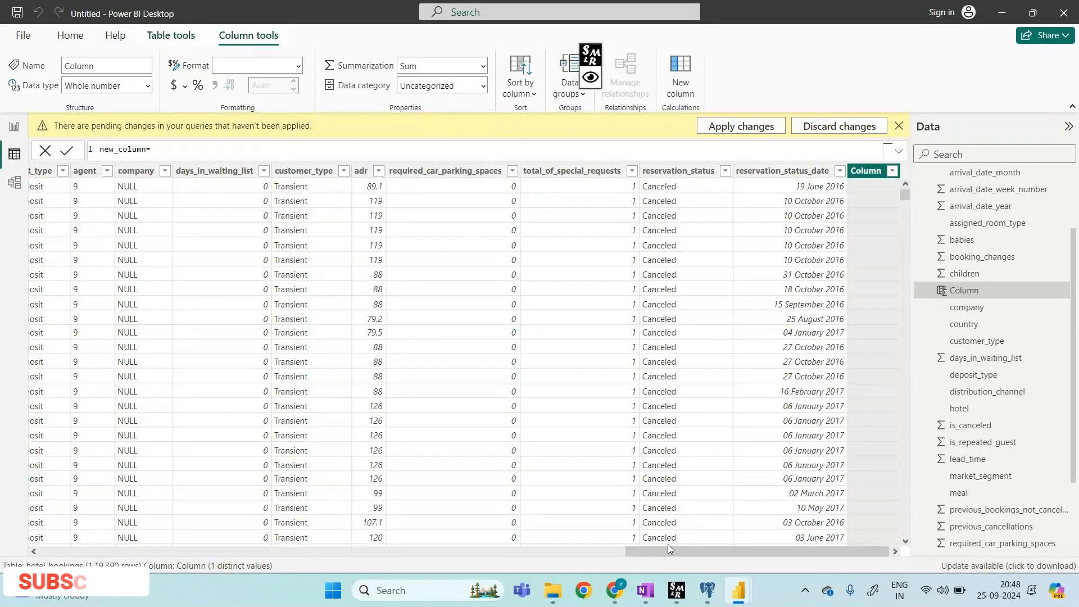
drag(638, 553, 360, 554)
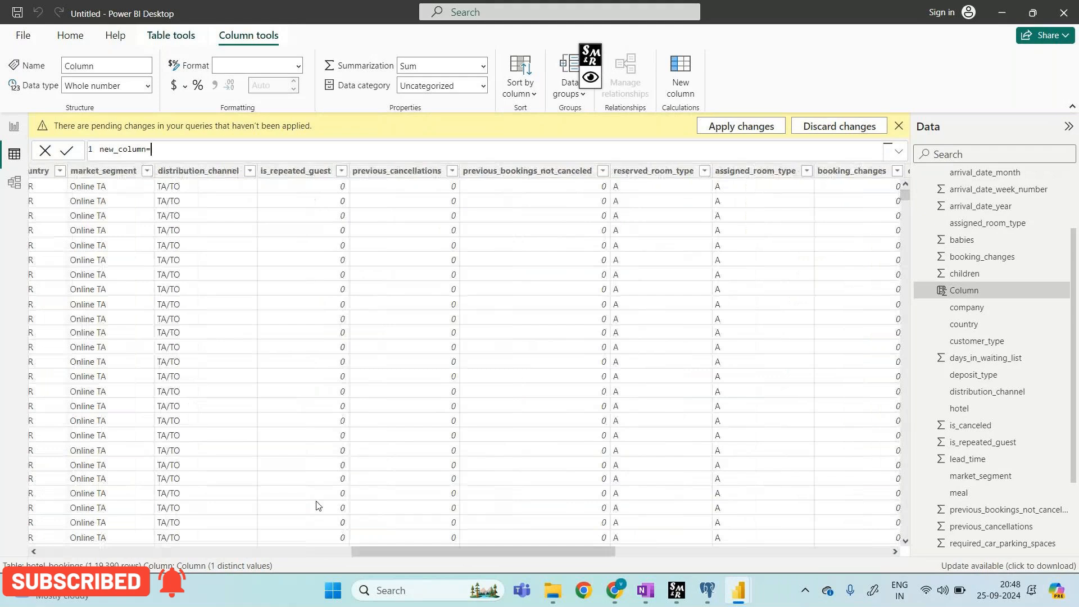
Step: Complete the formula as hotel_bookings[adr]-hotel_bookings[lead_time] using autocomplete, and commit it
text(hot)
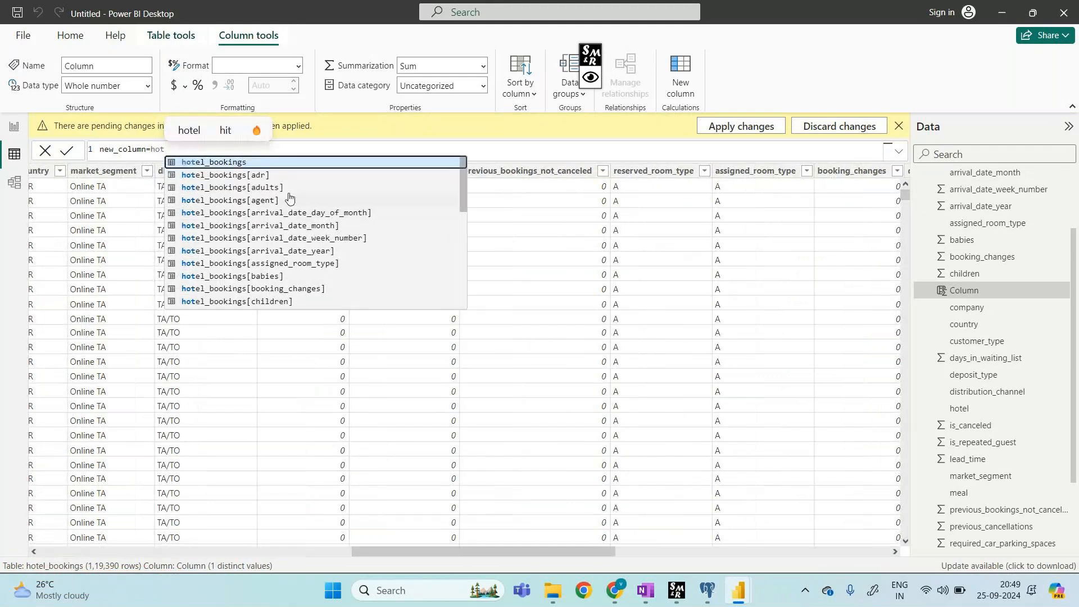
click(277, 175)
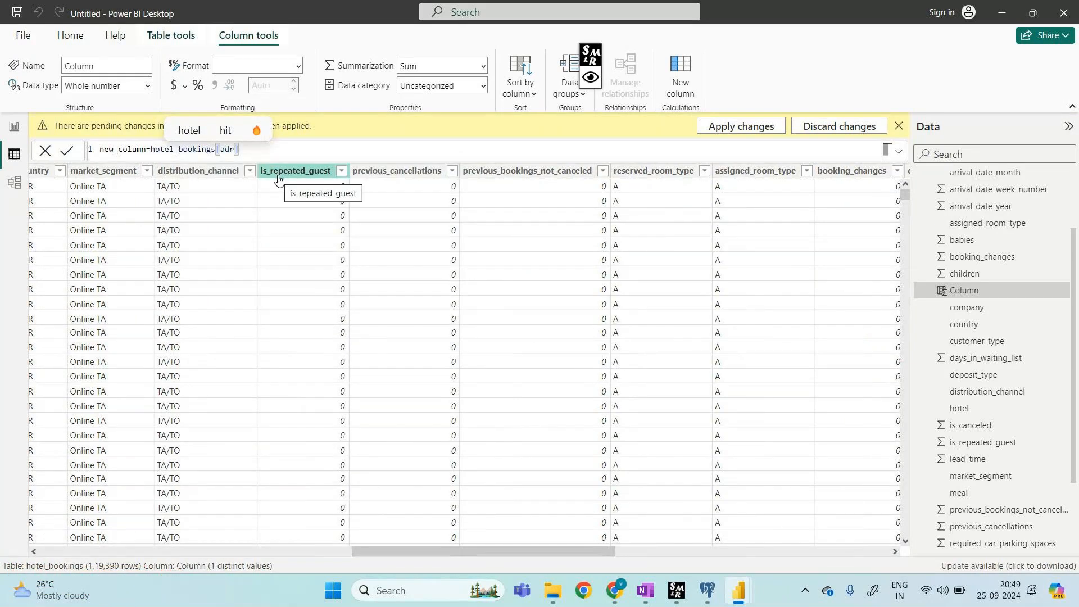
text(-ho)
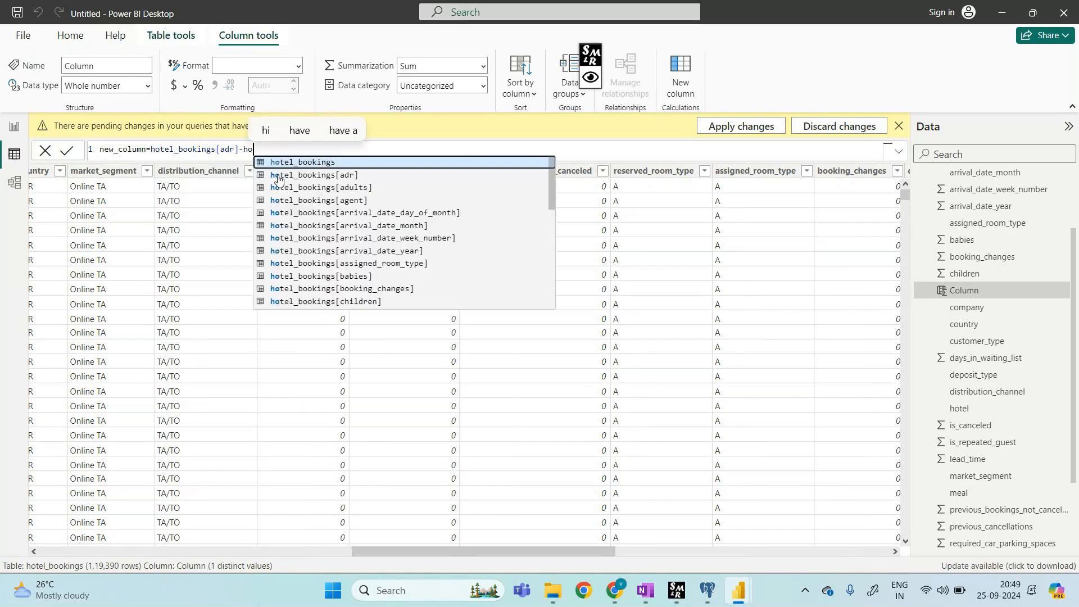
text(t)
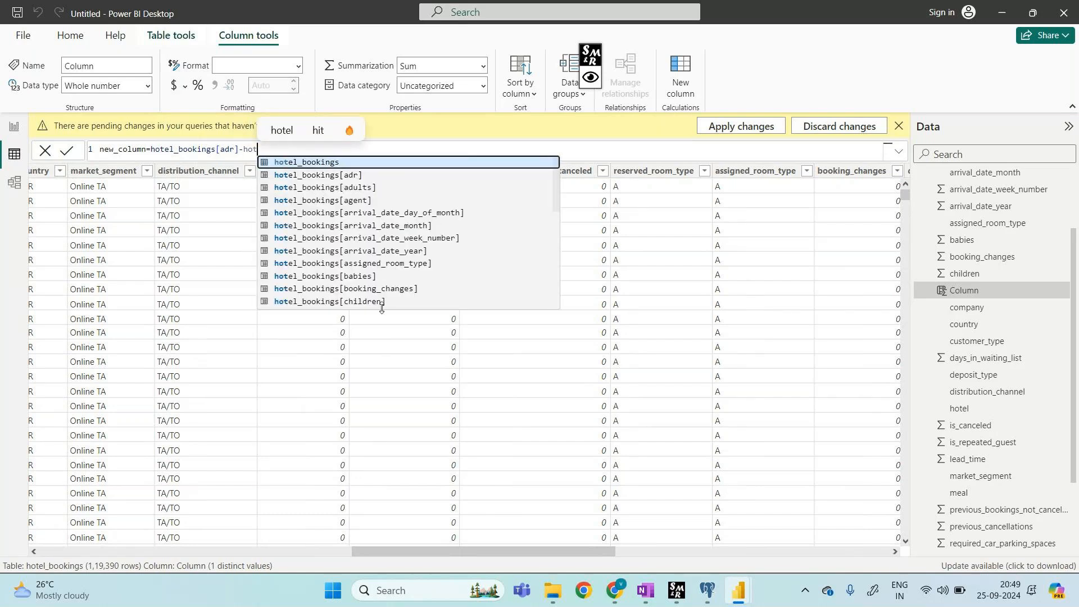
scroll(398, 274, down, 2)
scroll(398, 274, down, 2)
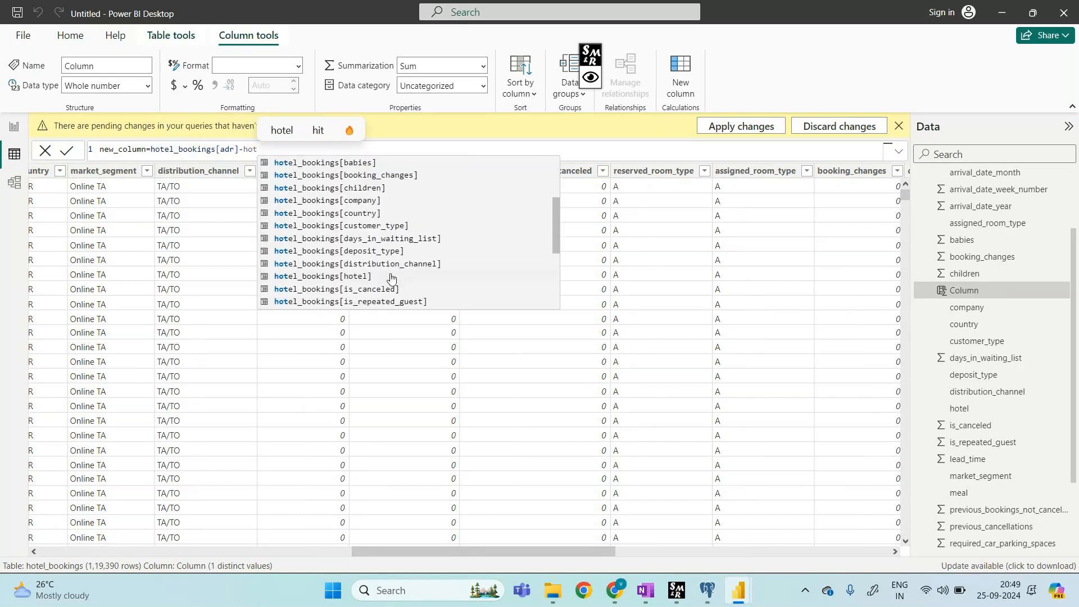
scroll(390, 279, down, 3)
scroll(393, 280, down, 2)
scroll(394, 253, up, 2)
click(397, 211)
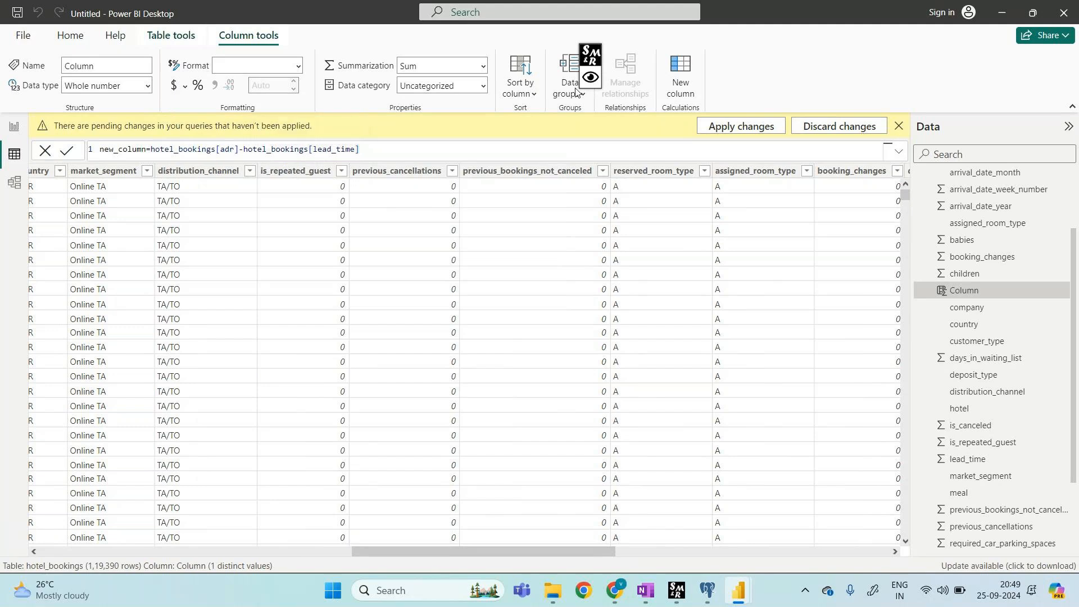
key(Return)
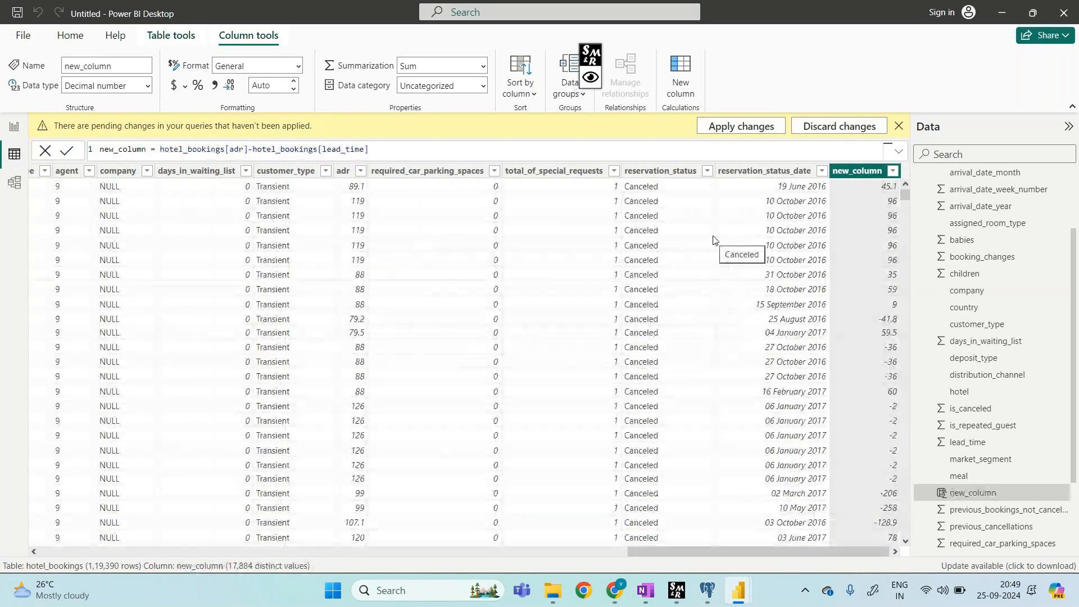
click(591, 78)
click(637, 57)
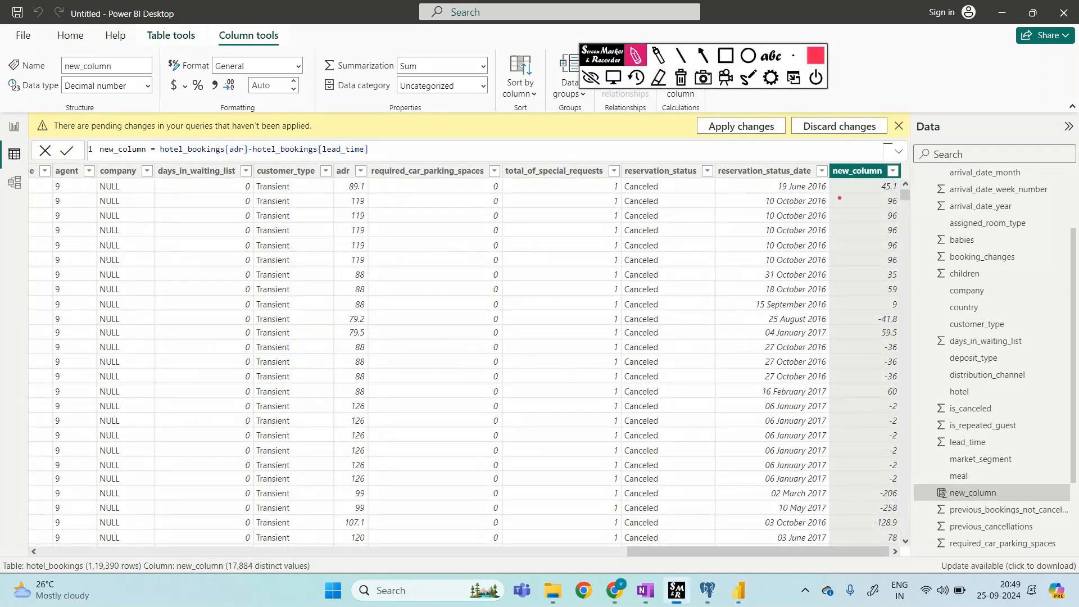
mouse_move(823, 183)
mouse_down()
mouse_move(900, 162)
mouse_move(824, 179)
mouse_up()
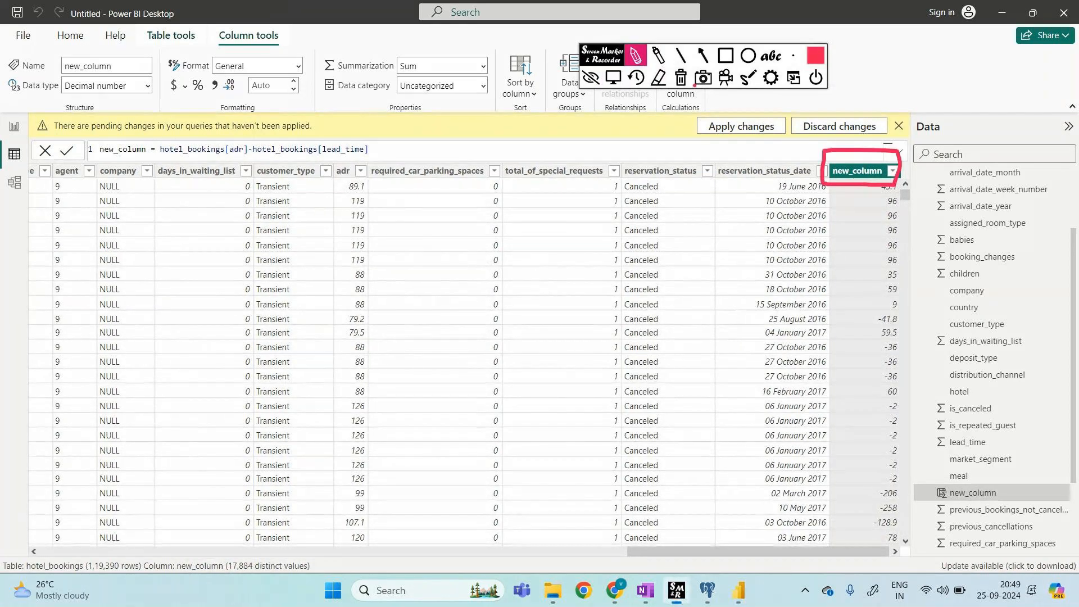
click(591, 78)
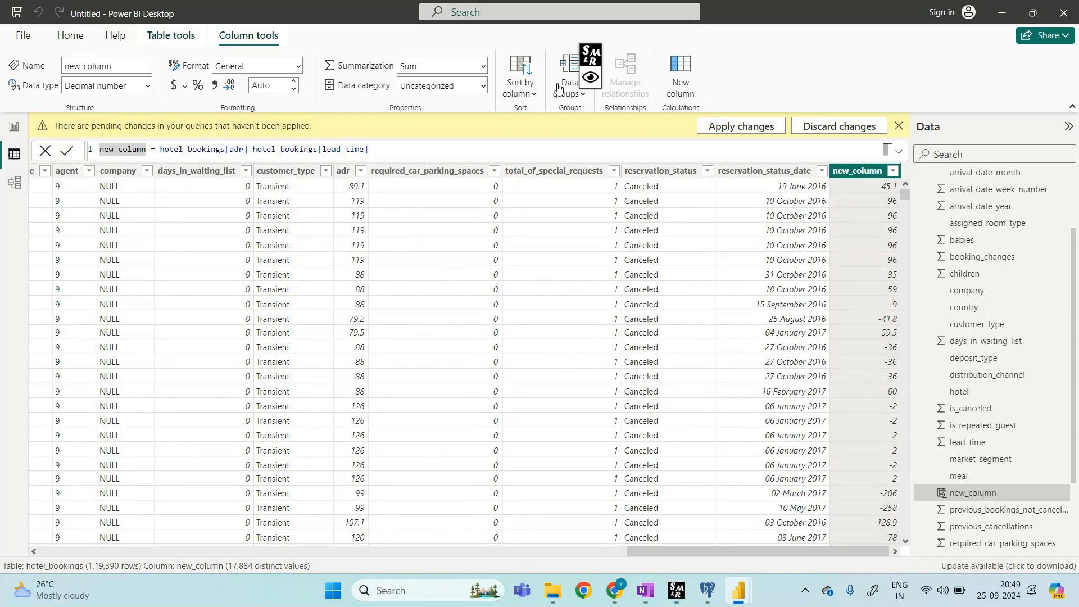
Step: Rename the column by replacing 'new' with the user's first name, keeping adr minus lead_time
key(BackSpace)
key(BackSpace)
key(BackSpace)
text(harsha)
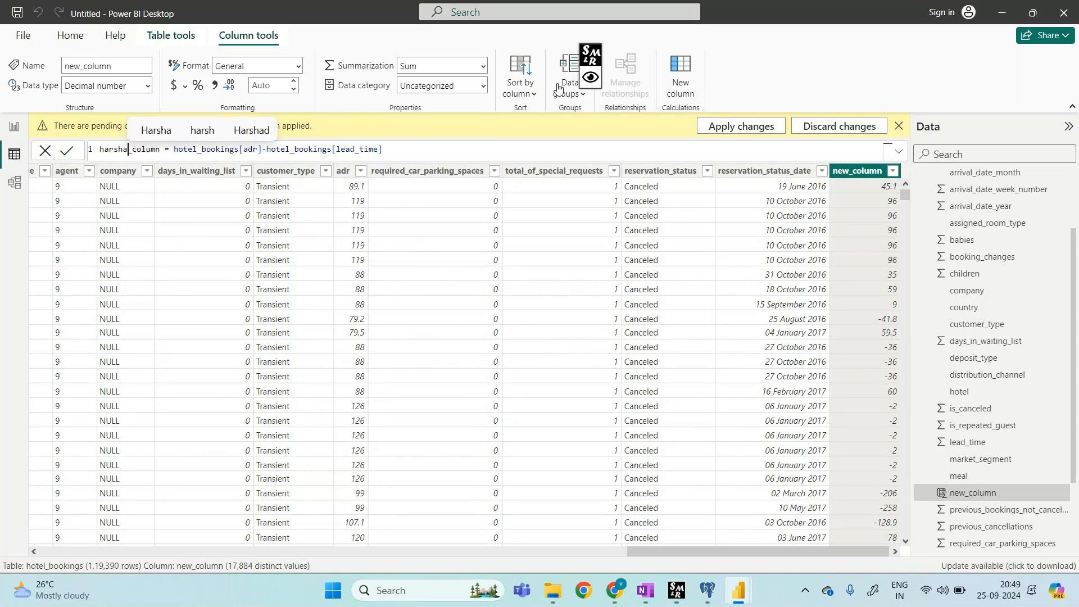
key(Return)
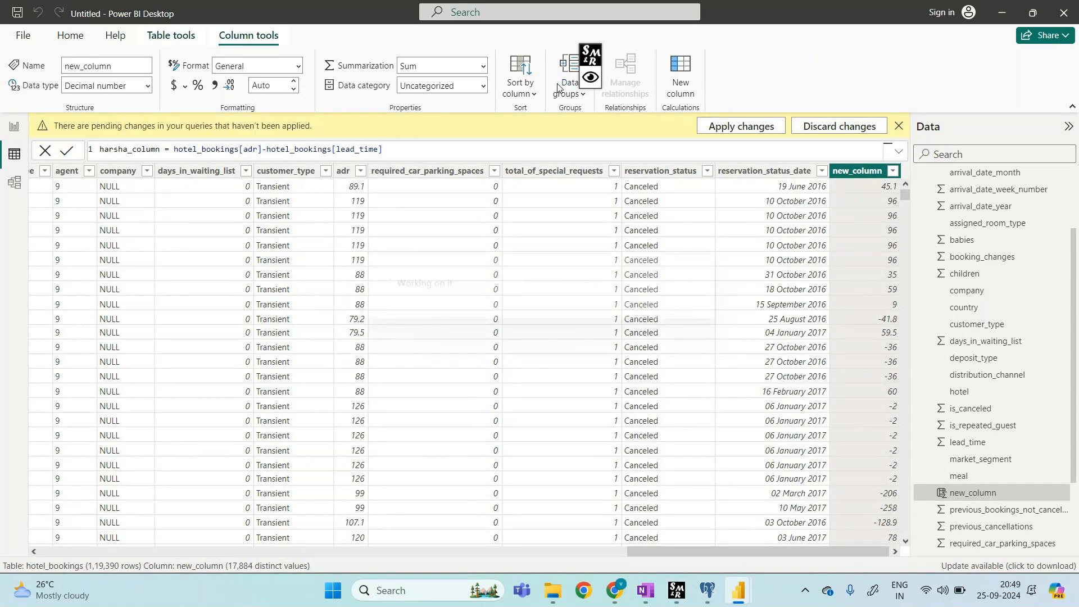
Step: Mark the renamed column header and the formula's table reference in red with Screen Marker, then clear
click(590, 78)
click(636, 56)
mouse_move(811, 186)
mouse_down()
mouse_move(903, 179)
mouse_move(799, 152)
mouse_move(805, 192)
mouse_up()
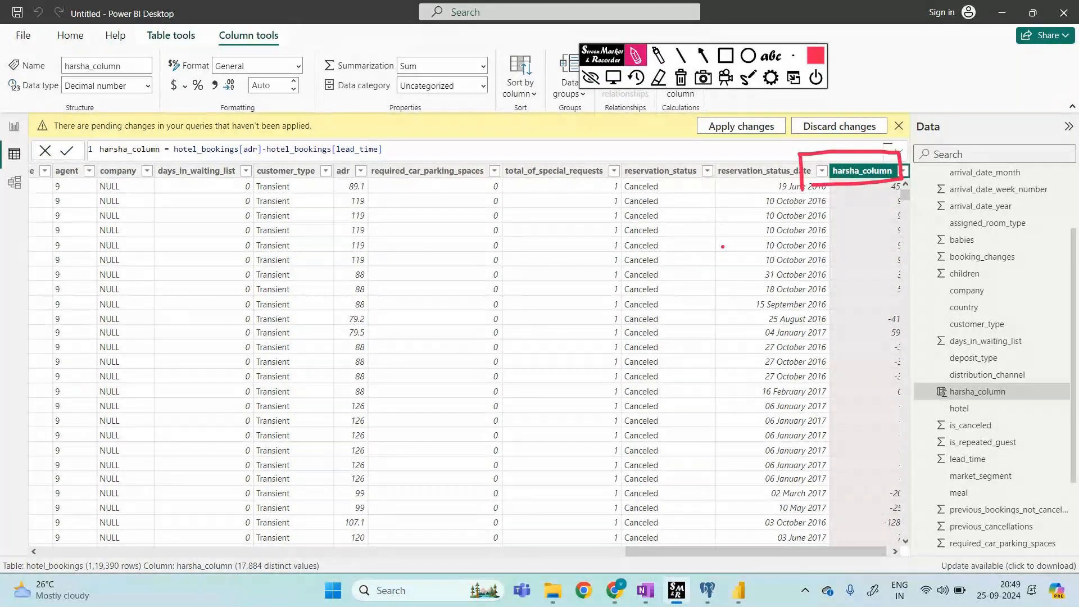
drag(175, 161, 272, 160)
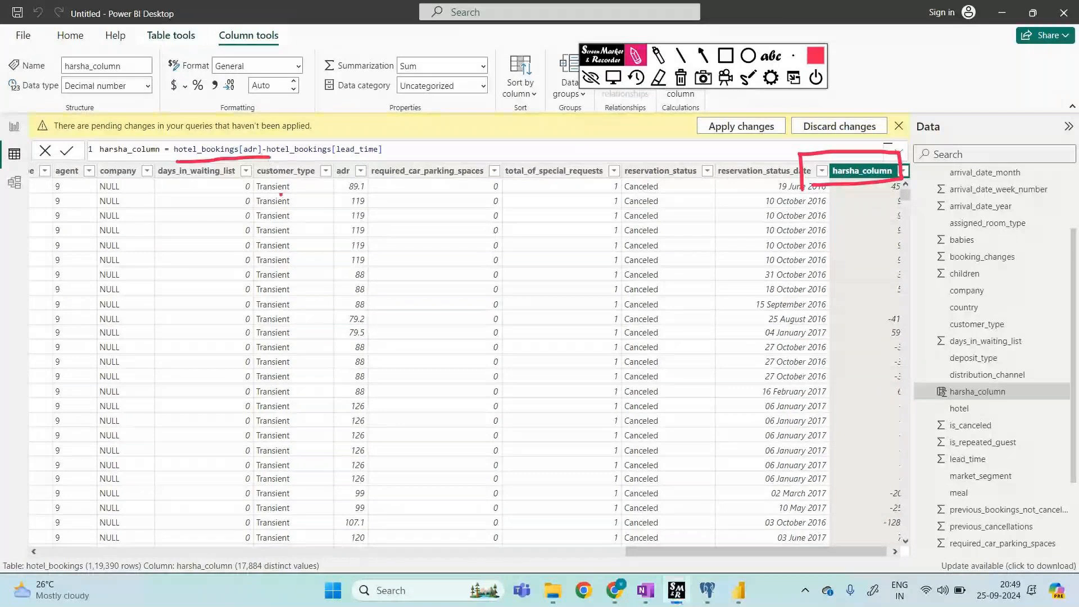
click(679, 78)
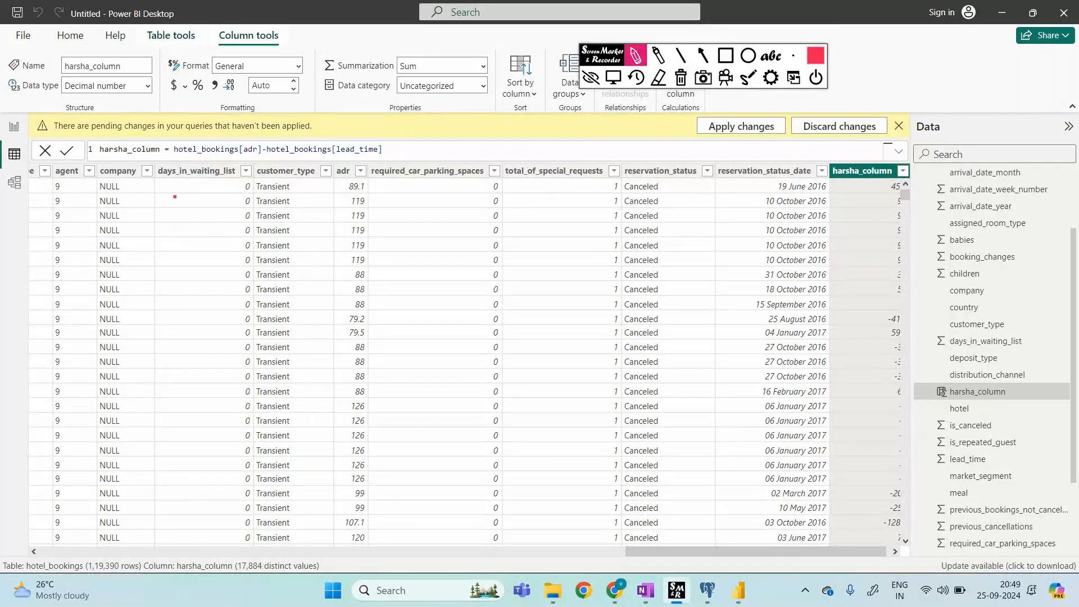
Step: Handwrite the column-reference syntax over the formula with Screen Marker
mouse_move(175, 197)
mouse_down()
mouse_move(210, 211)
mouse_move(259, 207)
mouse_move(276, 222)
mouse_move(350, 210)
mouse_up()
drag(353, 207, 410, 210)
mouse_move(419, 194)
mouse_down()
mouse_move(421, 220)
mouse_move(464, 215)
mouse_up()
drag(500, 190, 499, 209)
mouse_move(504, 200)
mouse_down()
mouse_move(623, 218)
mouse_move(660, 202)
mouse_move(679, 217)
mouse_up()
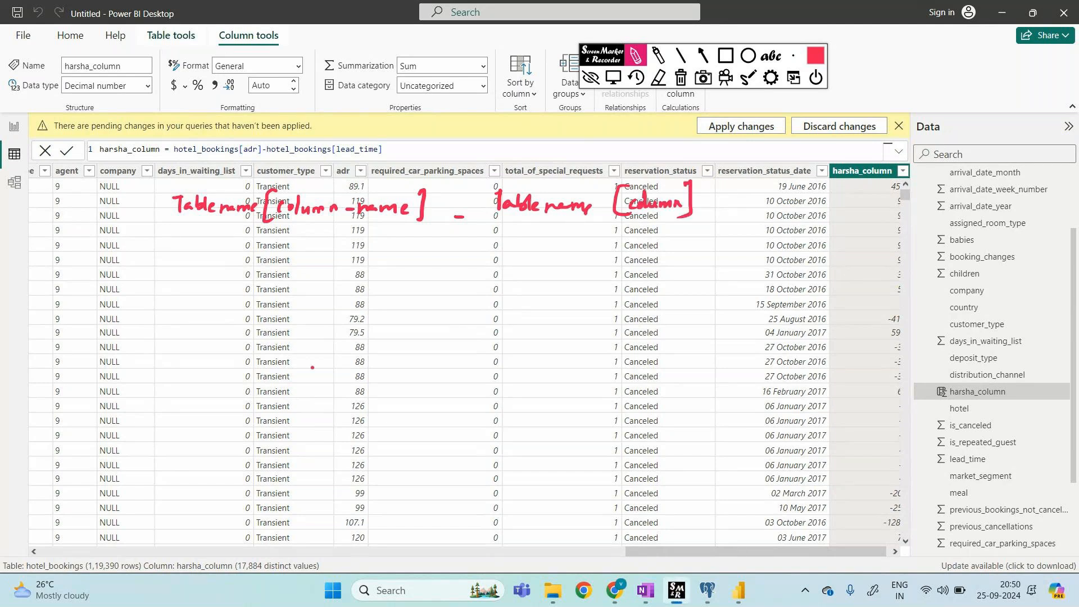
Step: Write 'Table name[column_name]' as a second note line, then erase all notes and close Screen Marker
drag(301, 366, 329, 363)
mouse_move(315, 365)
mouse_down()
mouse_move(319, 384)
mouse_move(336, 384)
mouse_up()
drag(339, 360, 344, 380)
mouse_move(349, 360)
mouse_down()
mouse_move(351, 378)
mouse_move(433, 378)
mouse_up()
mouse_move(454, 349)
mouse_down()
mouse_move(470, 352)
mouse_move(469, 384)
mouse_up()
drag(481, 365, 481, 379)
drag(484, 366, 548, 372)
drag(567, 375, 614, 380)
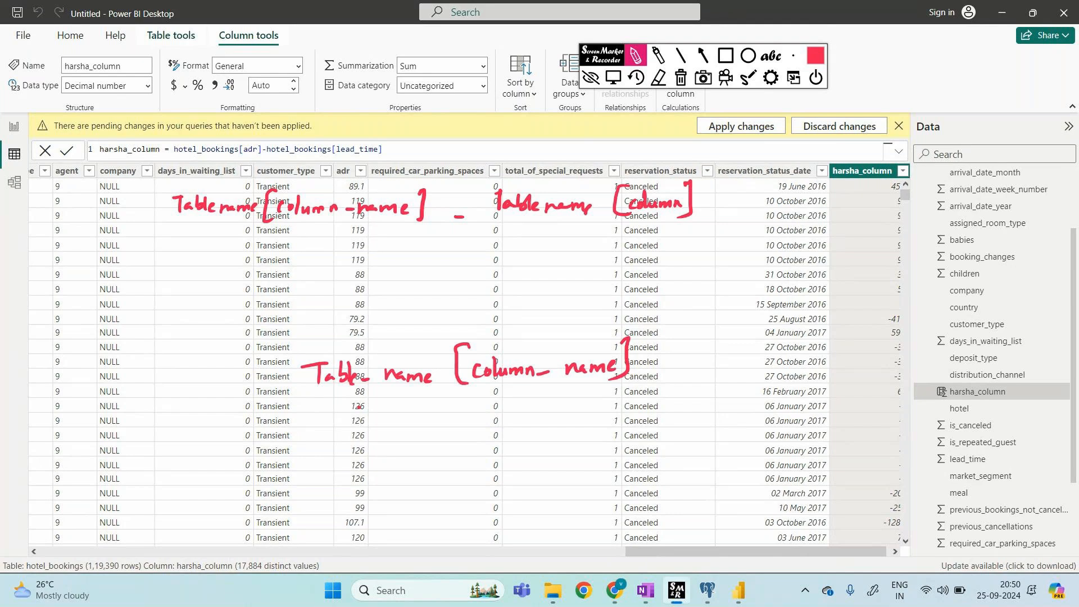
click(660, 78)
click(591, 78)
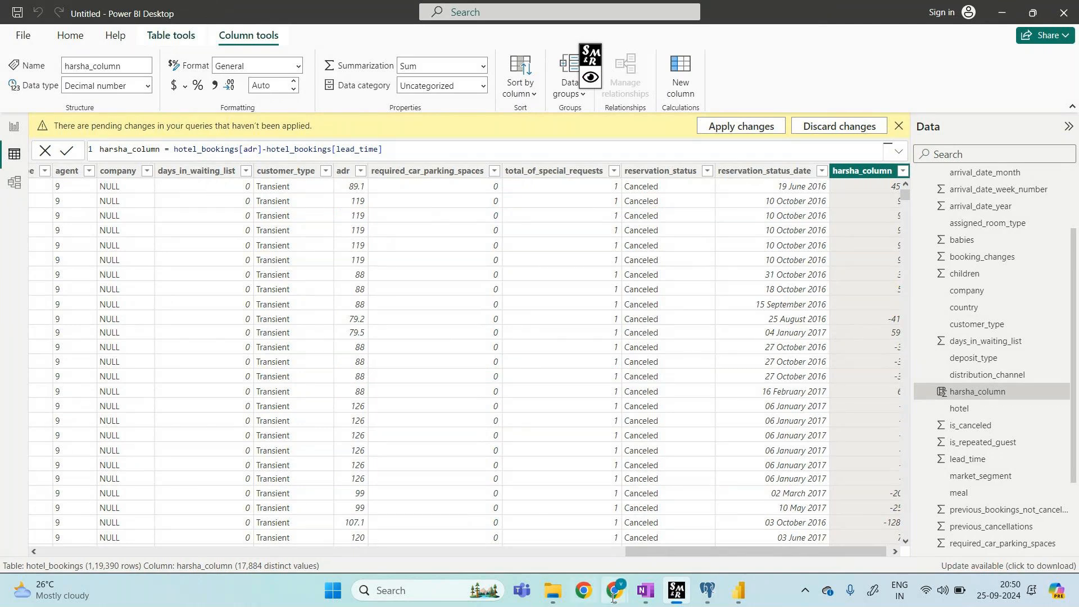
Step: Bring Chrome forward and switch to the GoTo Meeting tab
mouse_move(615, 591)
click(581, 537)
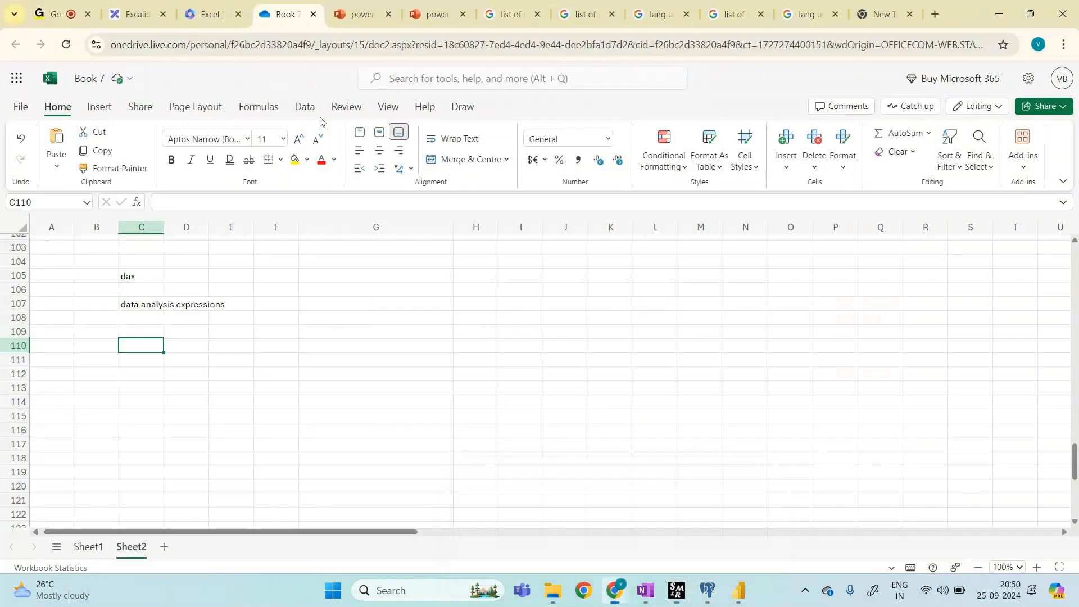
key(ctrl+1)
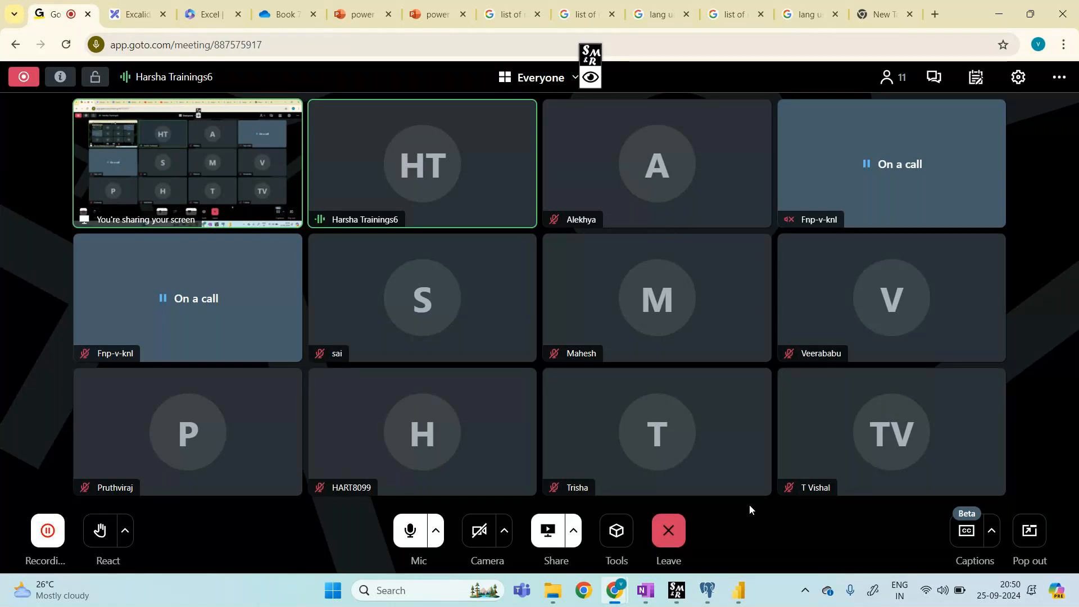
Step: Open the screen-sharing options menu from the caret next to Share
click(574, 533)
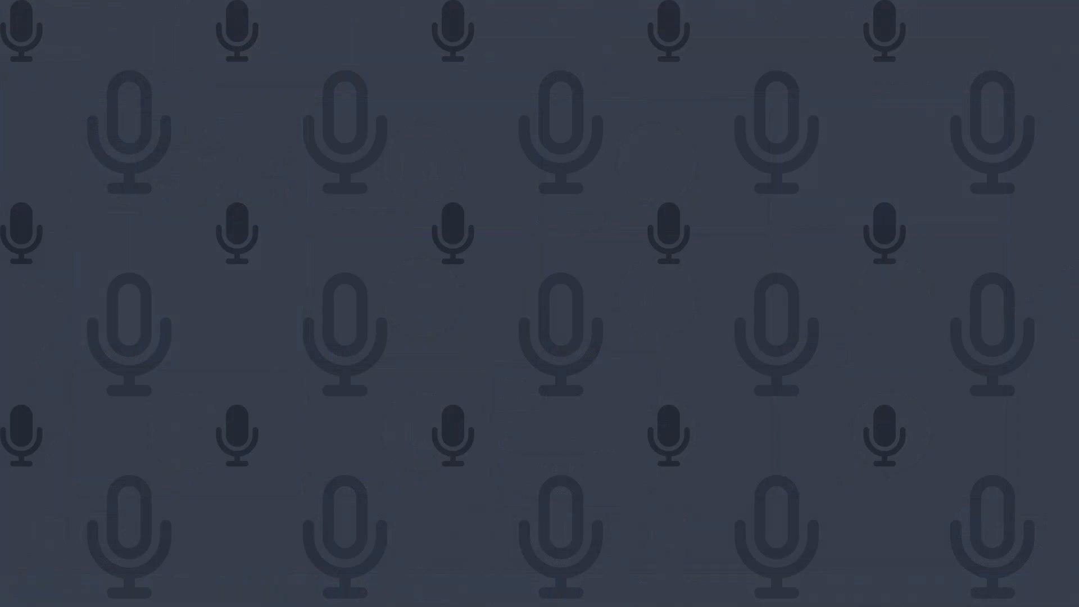